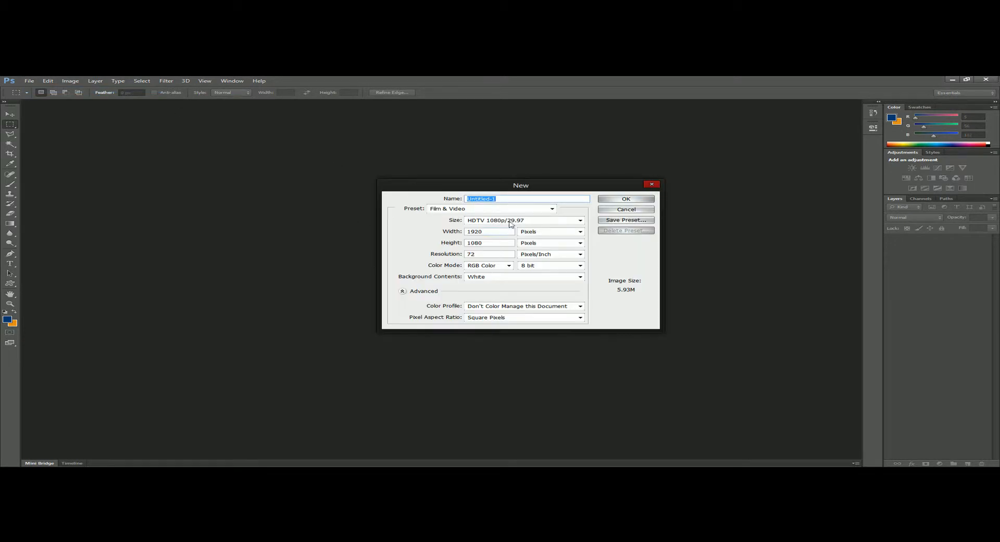
Create a Film & Video HDTV 1080p/29.97 document and convert its Background into a regular layer with no color label, Normal mode and 100% opacity
left_click(626, 199)
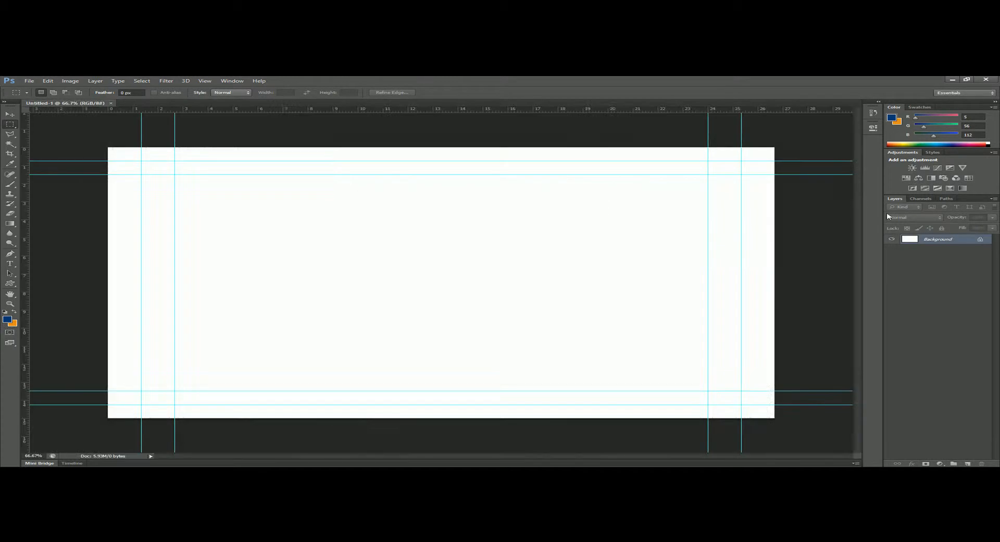
double_click(944, 241)
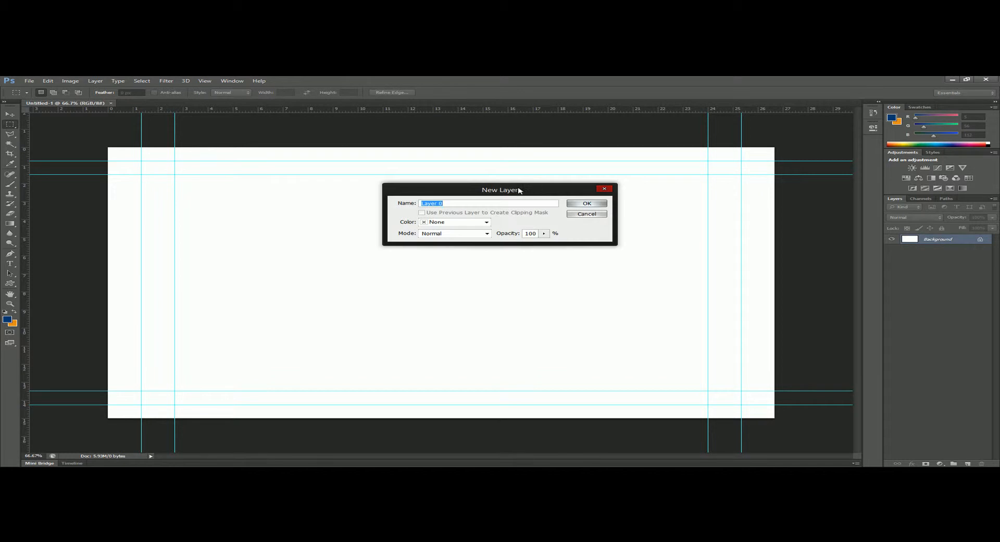
left_click(586, 203)
left_click(488, 222)
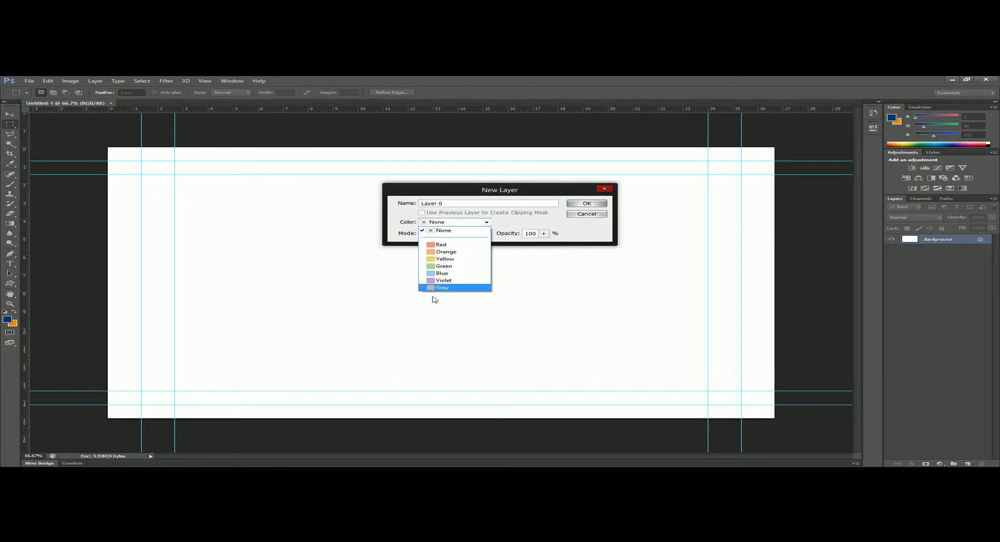
left_click(491, 224)
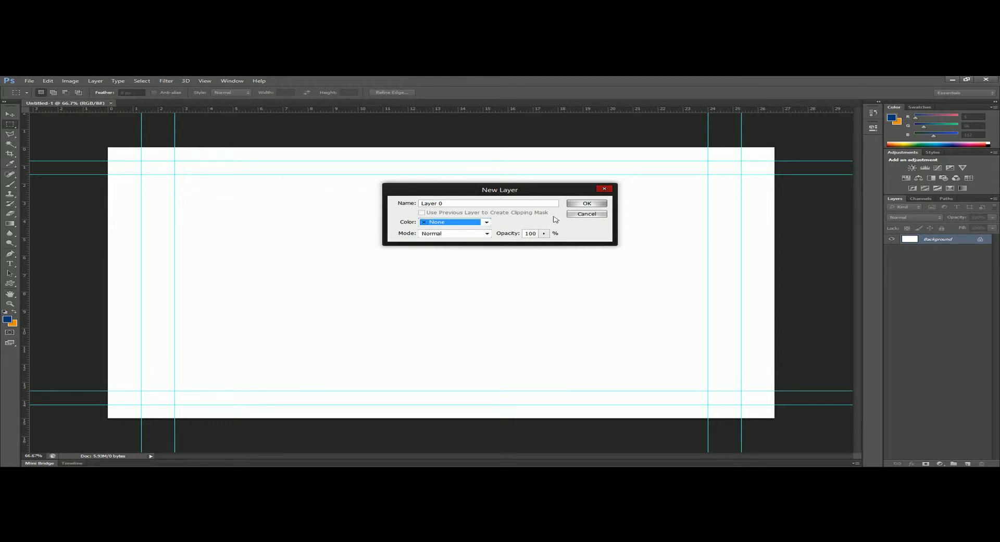
left_click(488, 234)
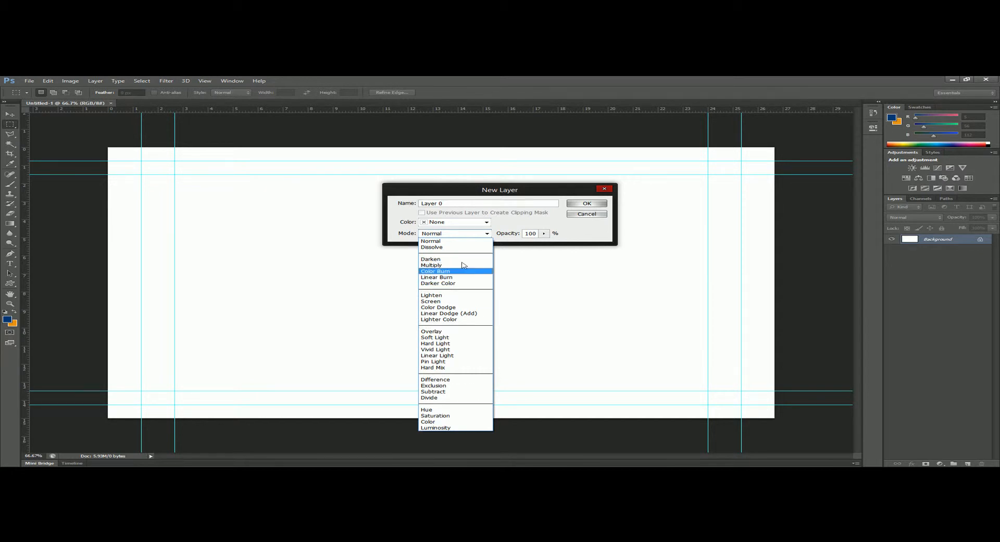
left_click(524, 220)
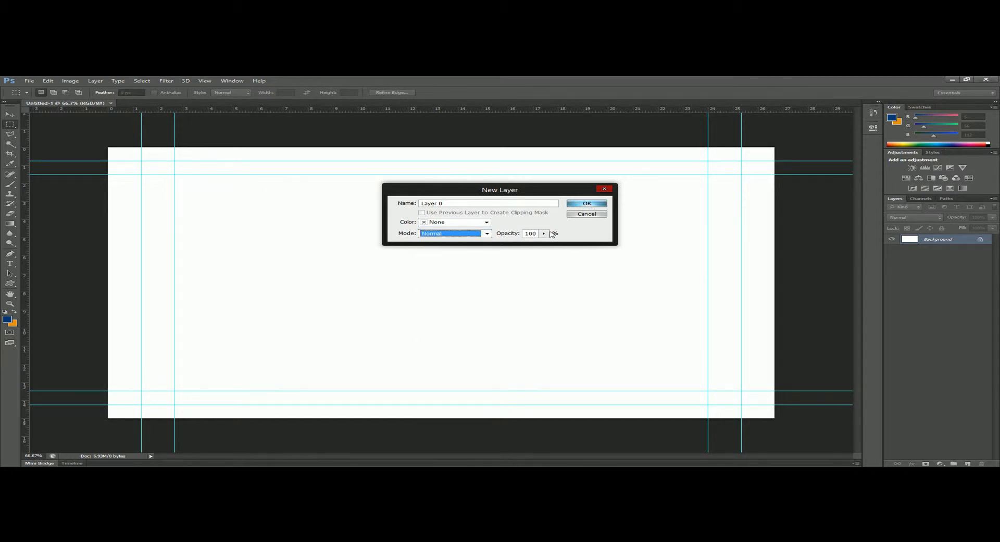
left_click(544, 234)
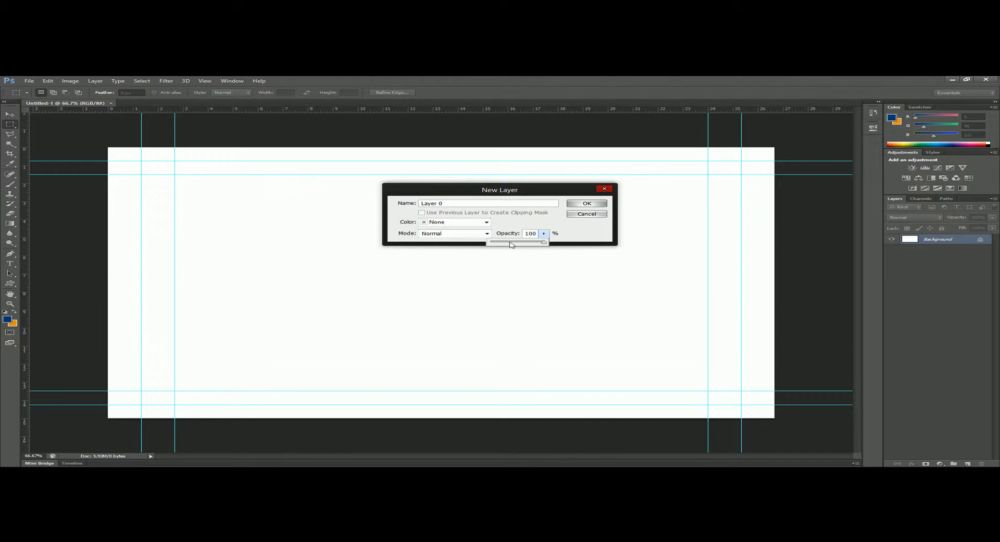
left_click(597, 204)
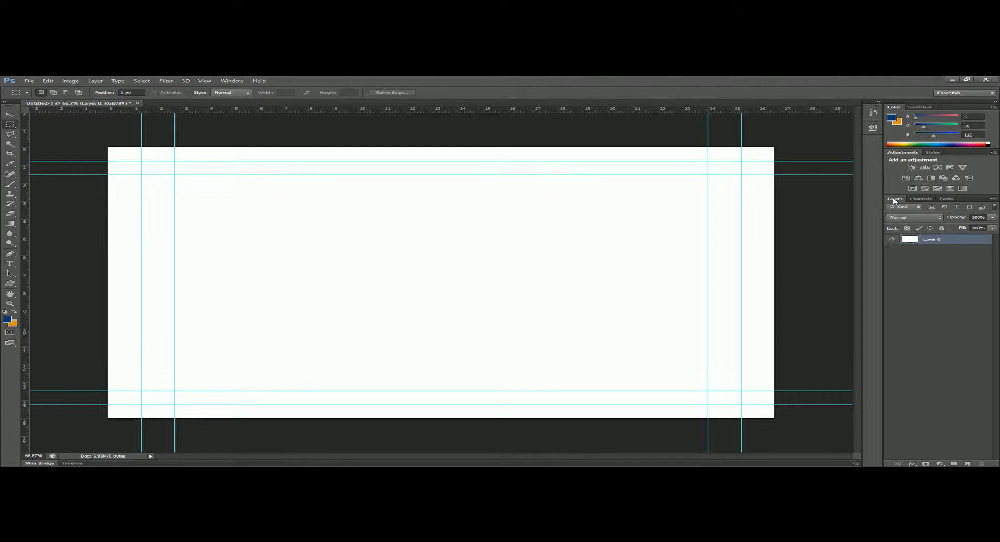
Close the Layers panel and display it again
left_click(204, 82)
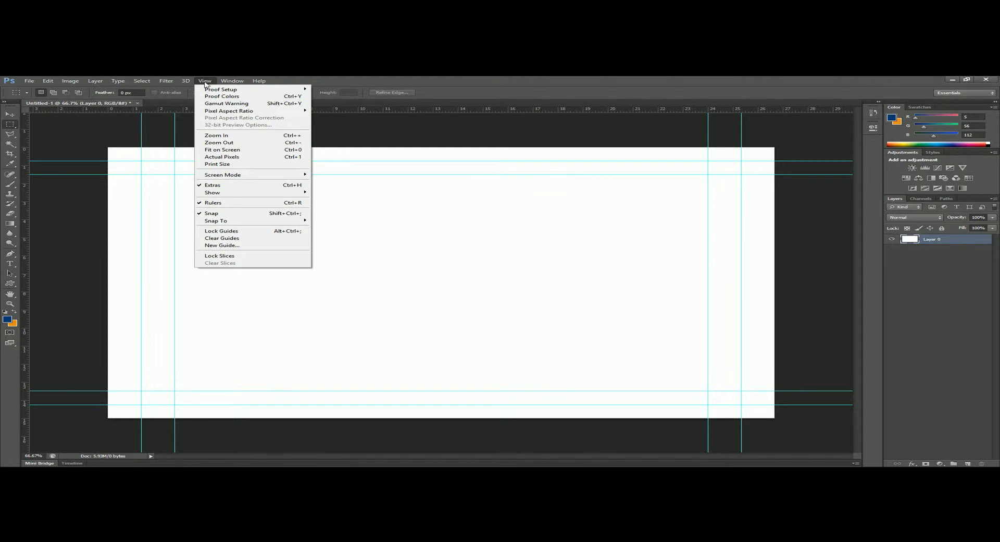
mouse_move(238, 81)
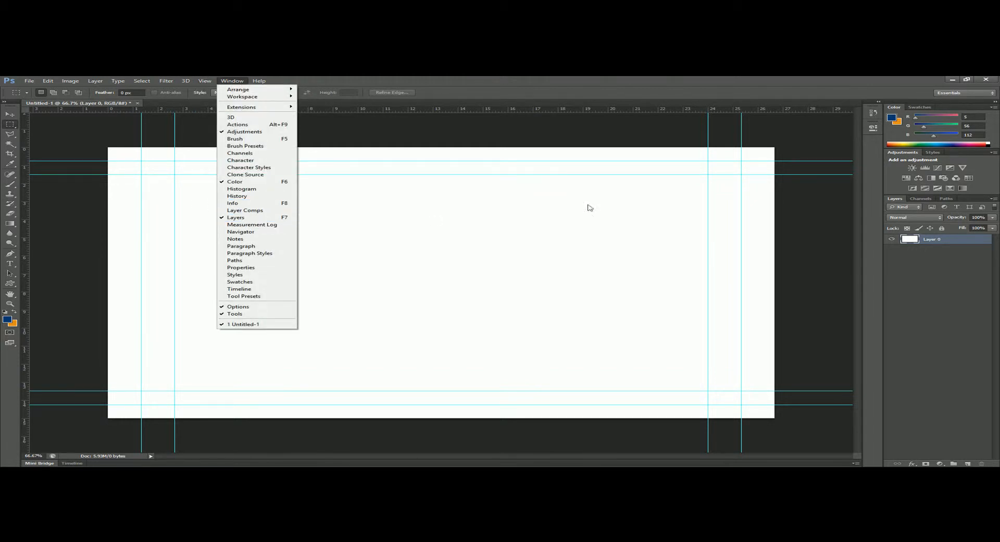
left_click(901, 202)
right_click(903, 199)
left_click(911, 203)
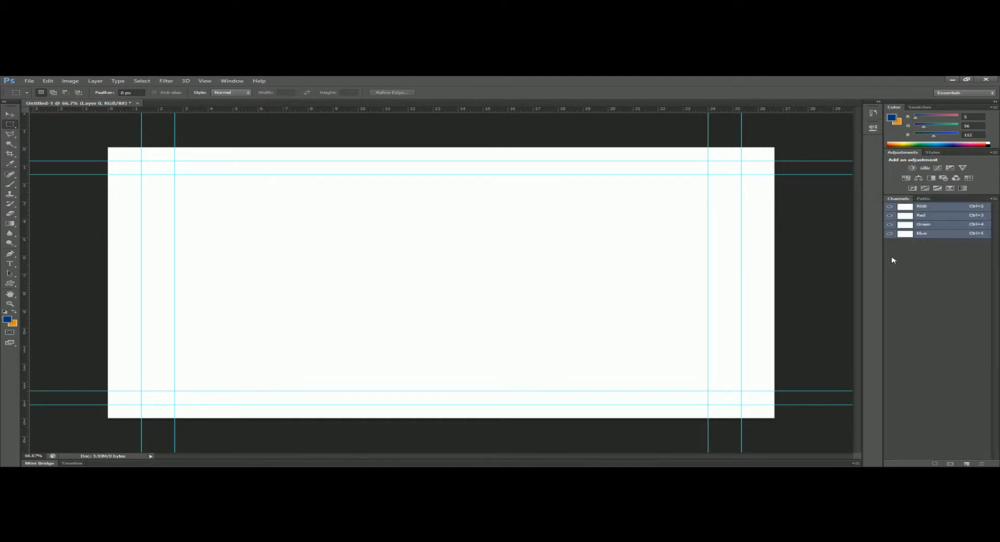
left_click(232, 81)
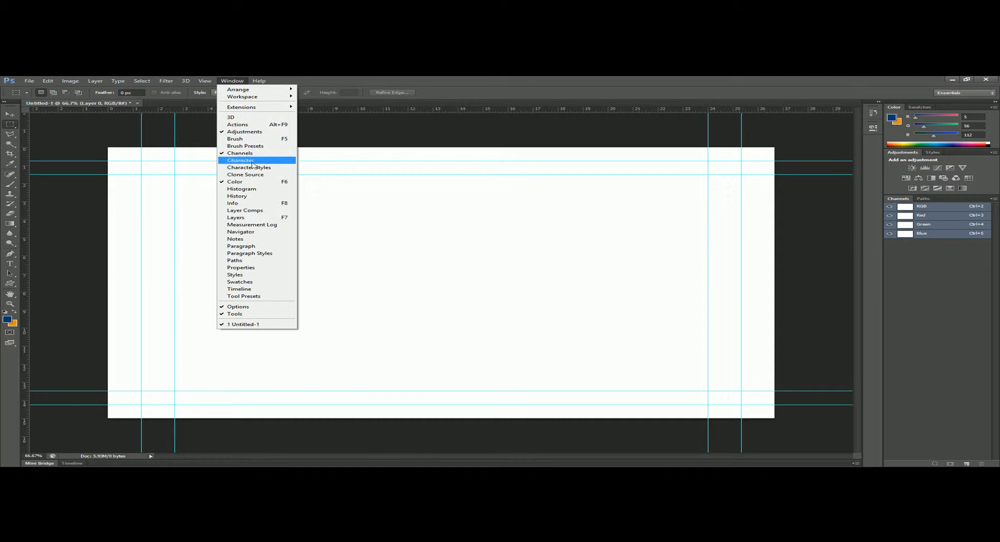
left_click(262, 217)
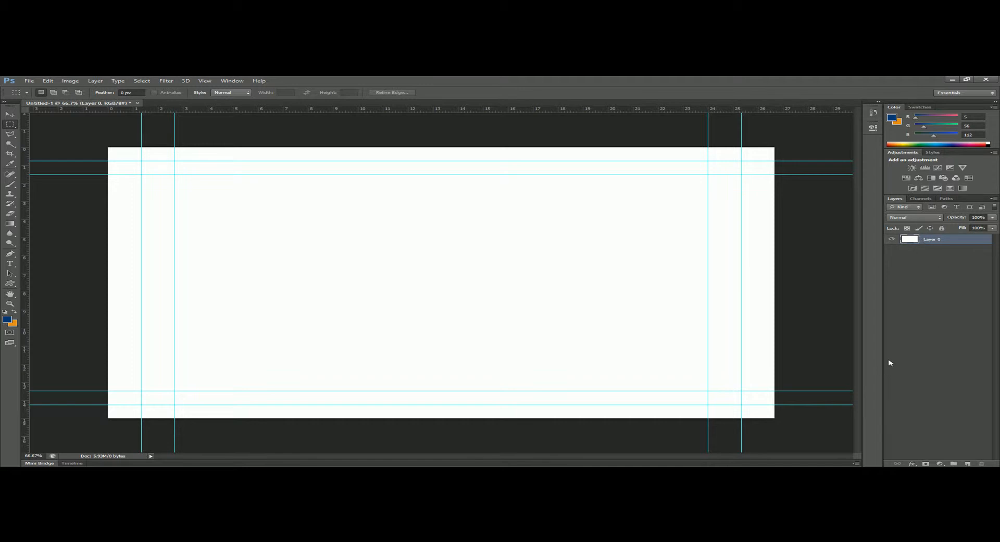
Add a new empty layer above Layer 0, hide Layer 0, and make the new layer active
left_click(967, 463)
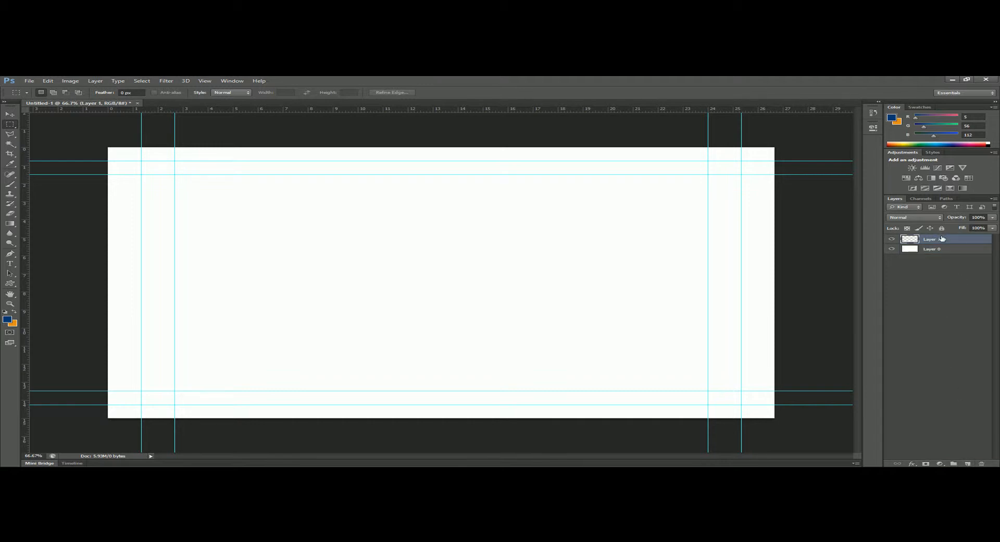
left_click(892, 250)
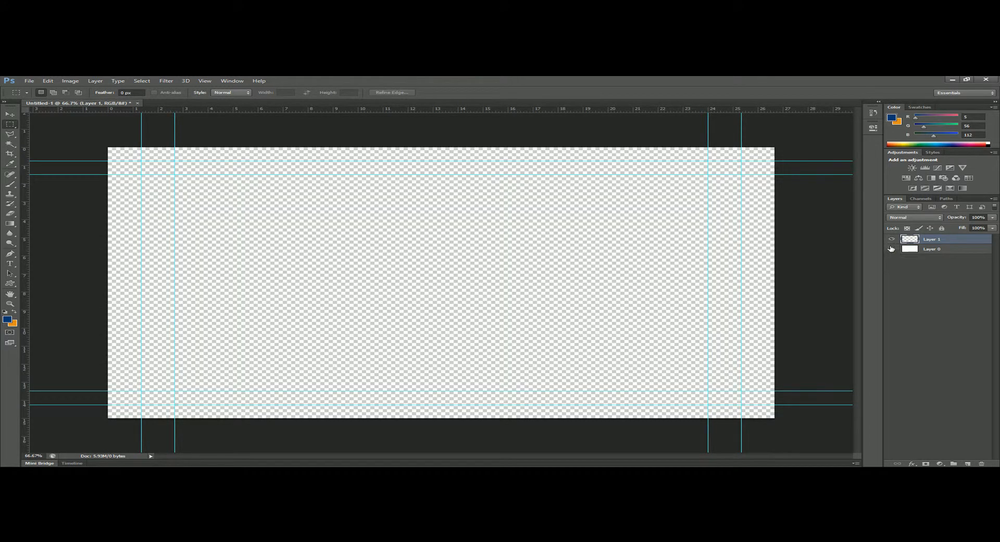
left_click(935, 251)
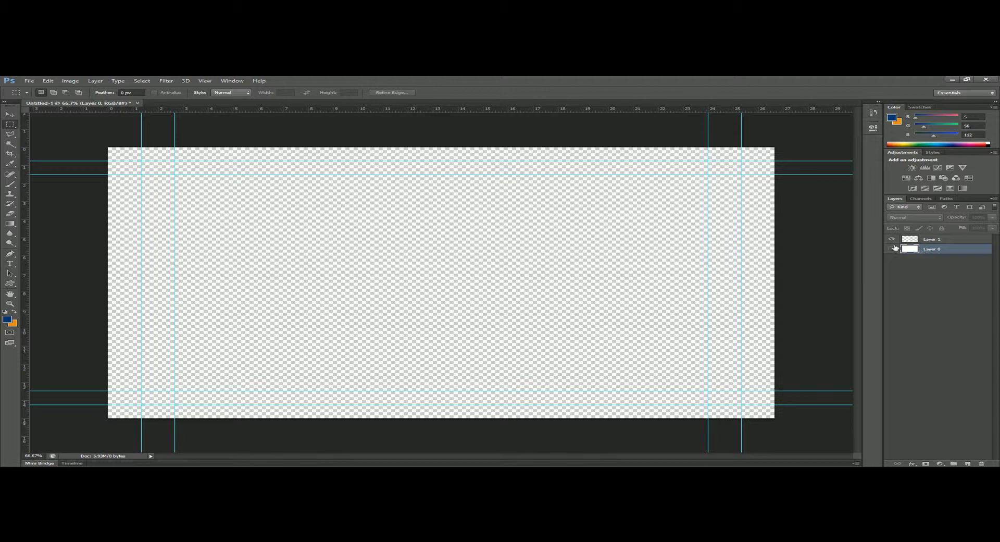
left_click(945, 241)
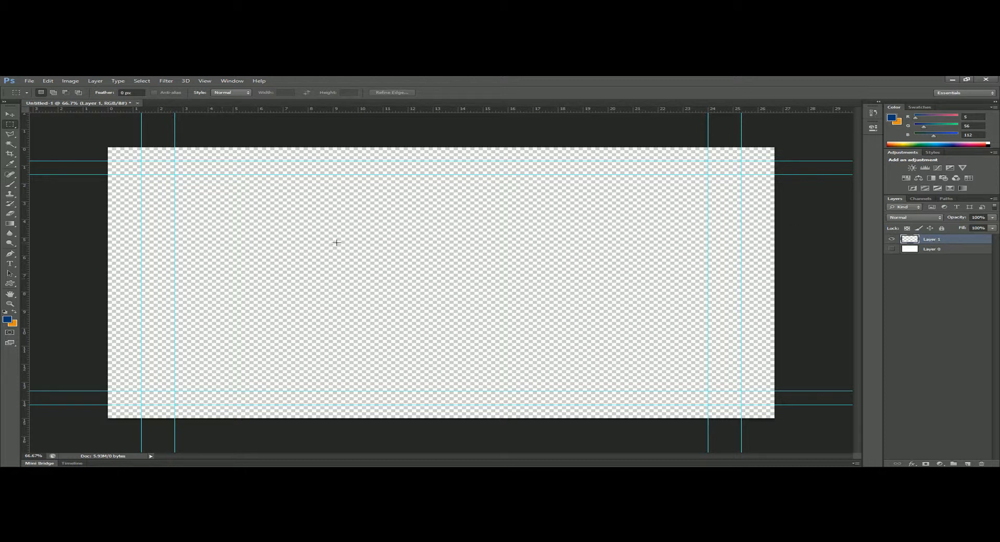
Paint a looping freehand blue stroke in the upper left half of the canvas on Layer 1 using the Brush tool
left_click(14, 185)
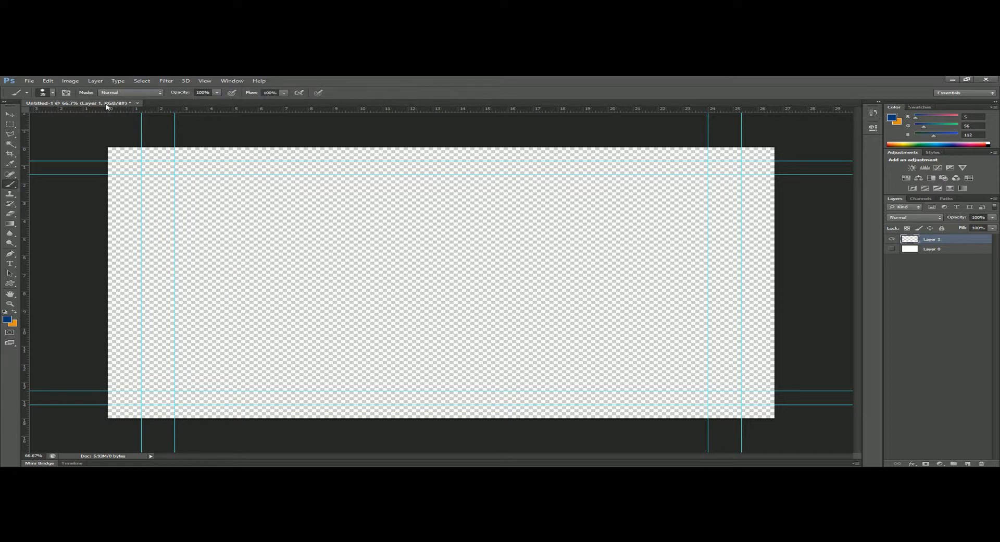
left_click(291, 247)
mouse_move(292, 247)
left_mouse_down()
mouse_move(376, 237)
mouse_move(385, 224)
mouse_move(372, 225)
mouse_move(364, 254)
mouse_move(378, 271)
left_mouse_up()
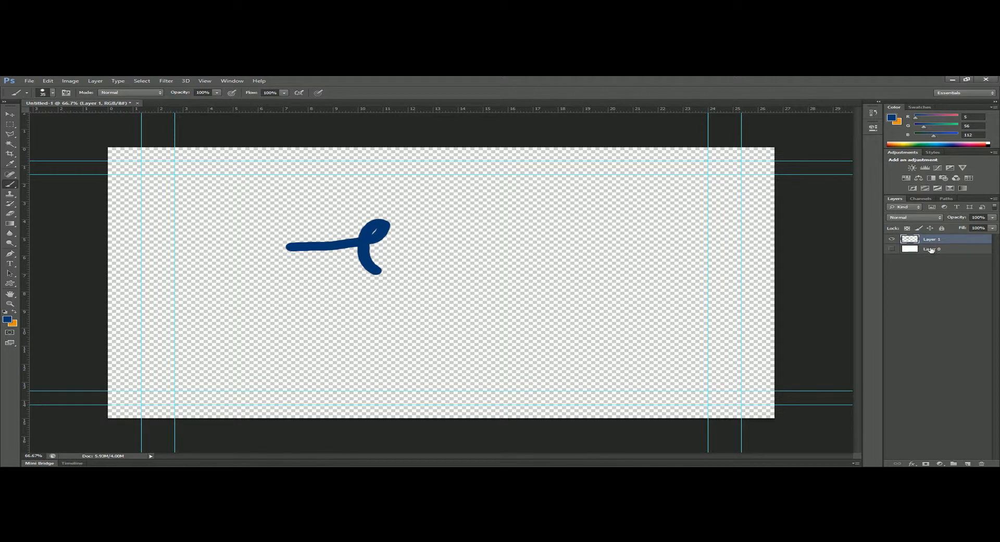
Add another layer and paint a similar looping stroke in dark green (RGB 45, 112, 5) over the blue one
left_click(967, 463)
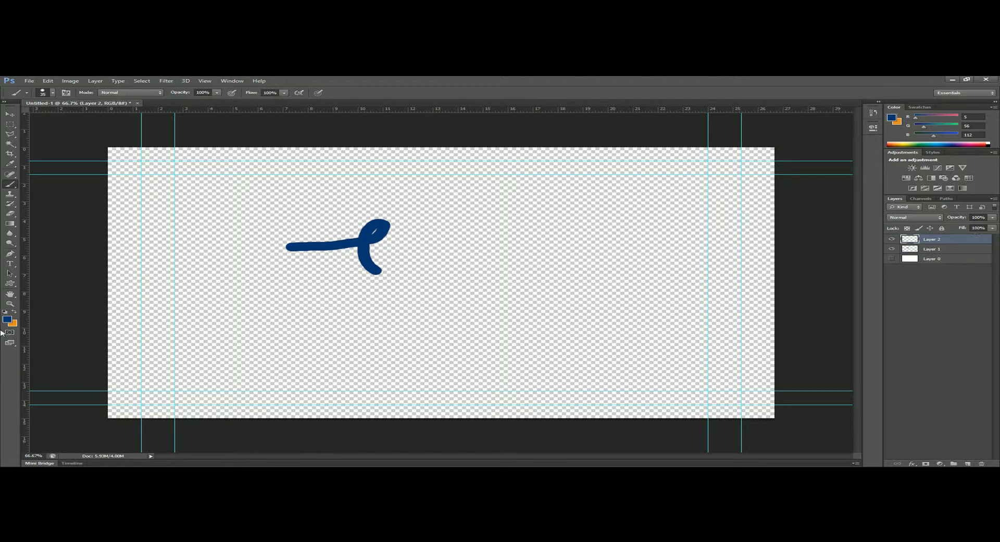
left_click(10, 322)
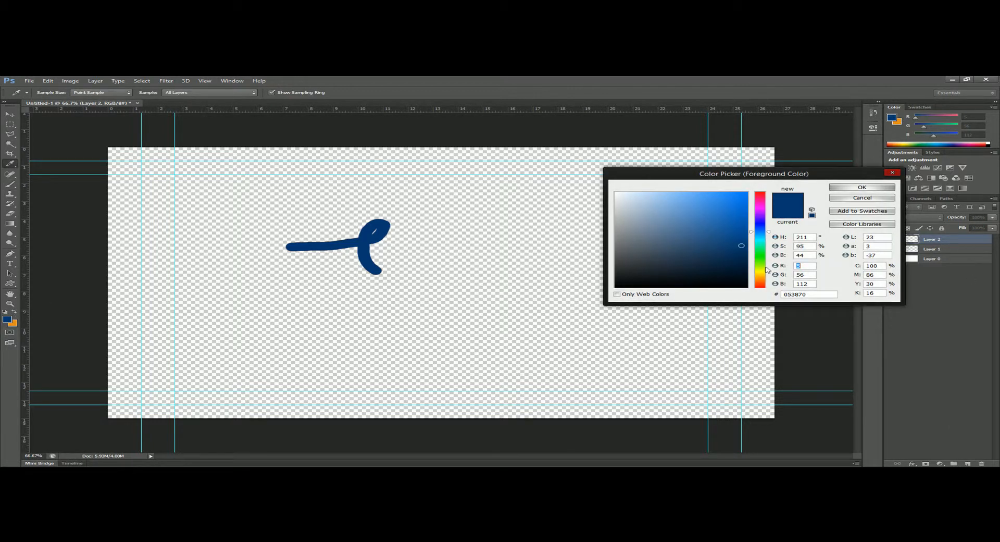
left_click(764, 261)
left_click(862, 188)
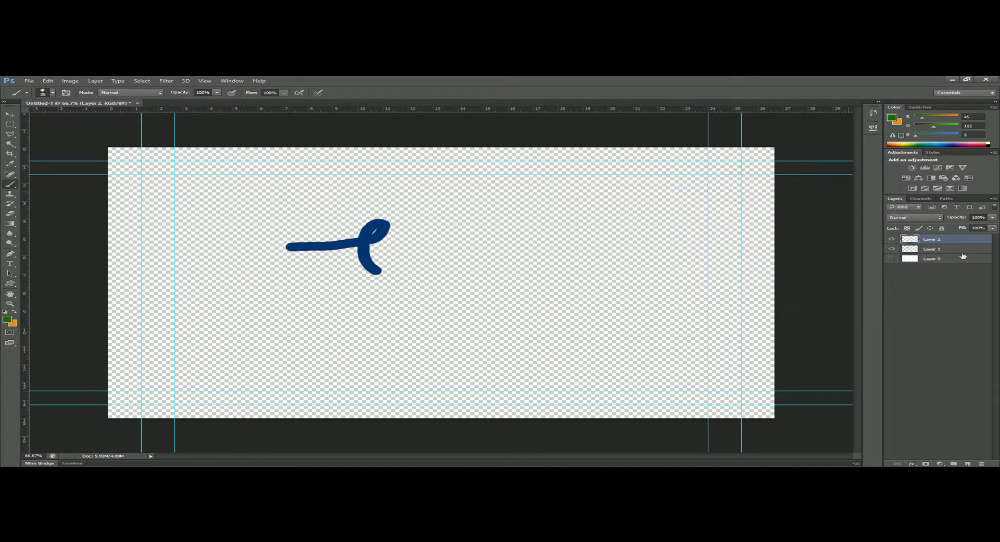
mouse_move(282, 240)
left_mouse_down()
mouse_move(384, 218)
mouse_move(370, 217)
mouse_move(371, 273)
left_mouse_up()
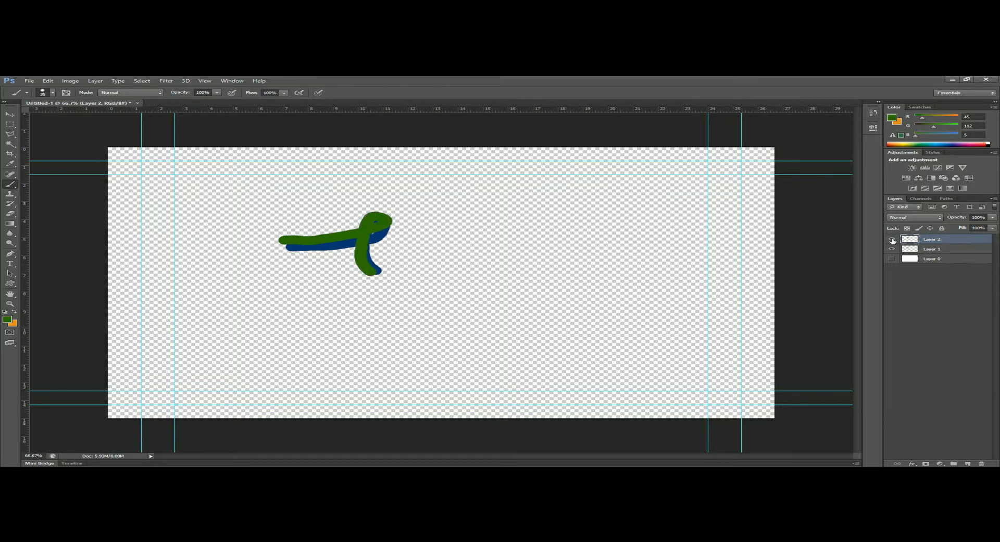
Toggle the visibility of Layer 2 off and on, and move the layer below Layer 1
left_click(892, 239)
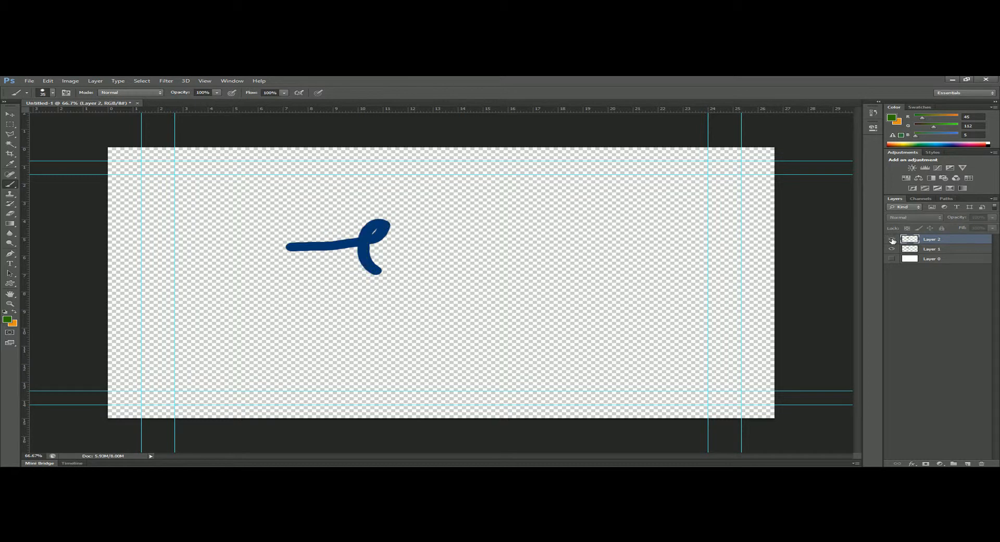
left_click(892, 239)
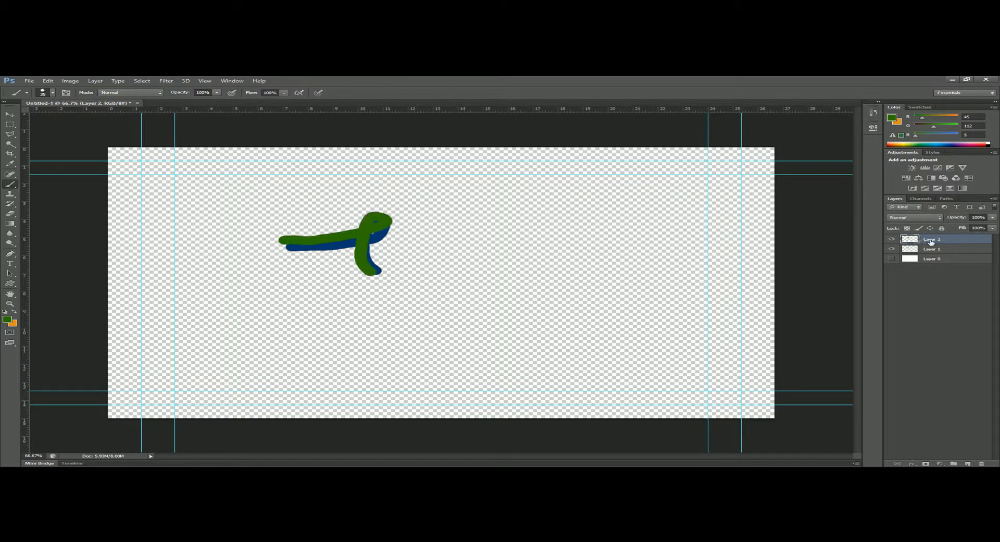
left_click_drag(939, 240, 944, 255)
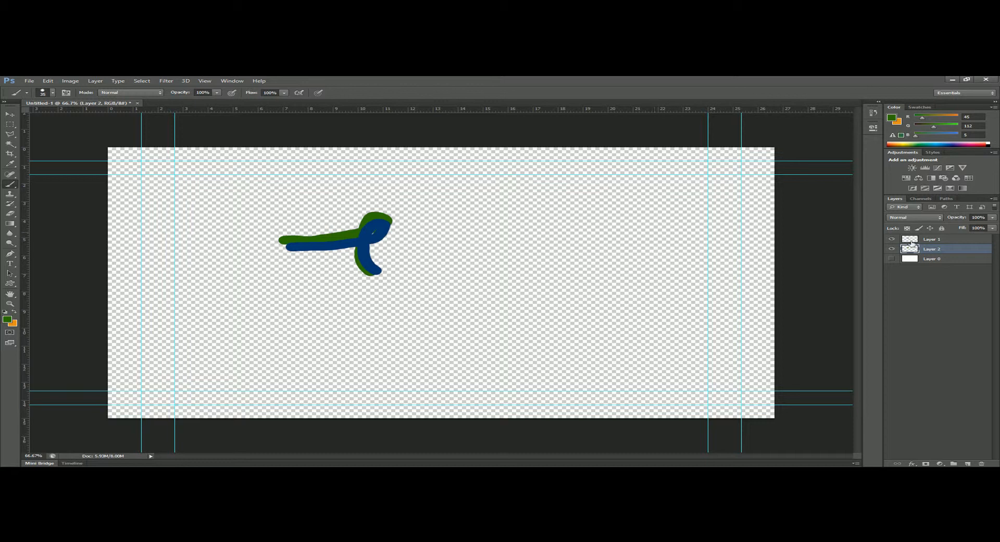
Move the blue stroke on Layer 1 to the canvas's upper right and the green stroke on Layer 2 toward its lower left
left_click(930, 240)
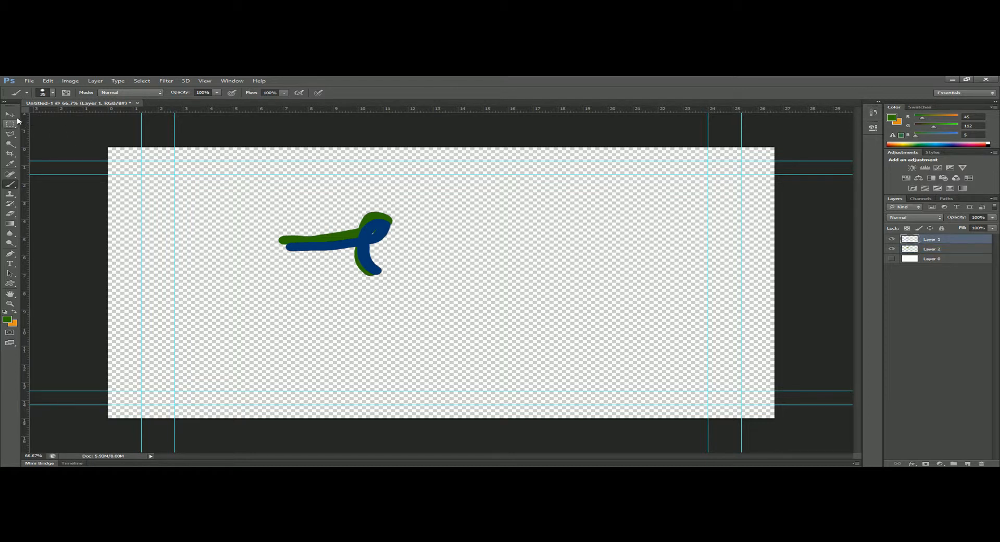
left_click(10, 114)
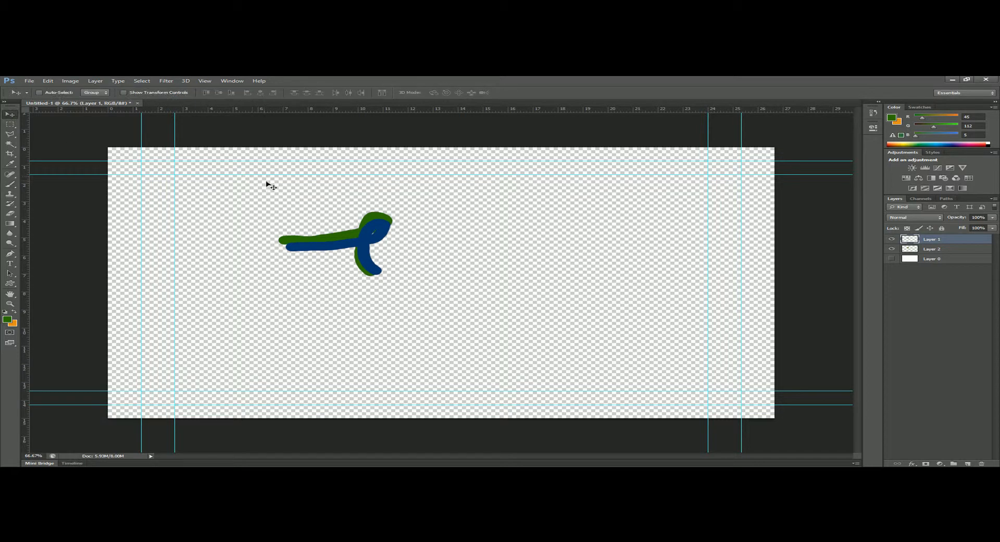
mouse_move(357, 233)
left_mouse_down()
mouse_move(349, 223)
mouse_move(353, 231)
mouse_move(368, 216)
mouse_move(358, 232)
mouse_move(374, 222)
mouse_move(365, 242)
mouse_move(488, 195)
left_mouse_up()
left_click(944, 252)
mouse_move(380, 268)
left_mouse_down()
mouse_move(515, 234)
mouse_move(311, 319)
mouse_move(327, 315)
left_mouse_up()
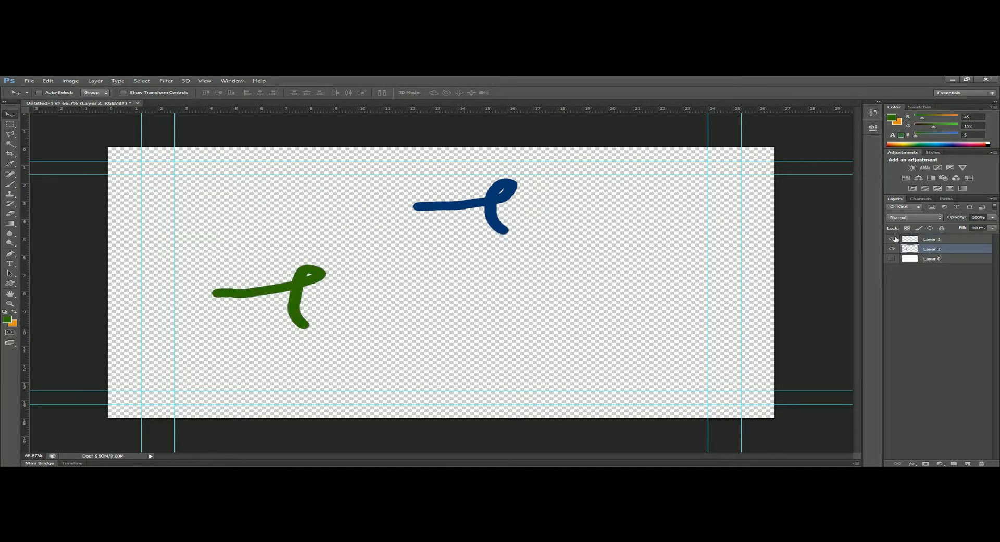
left_click(905, 240)
mouse_move(465, 187)
left_mouse_down()
mouse_move(628, 203)
mouse_move(650, 194)
mouse_move(626, 198)
left_mouse_up()
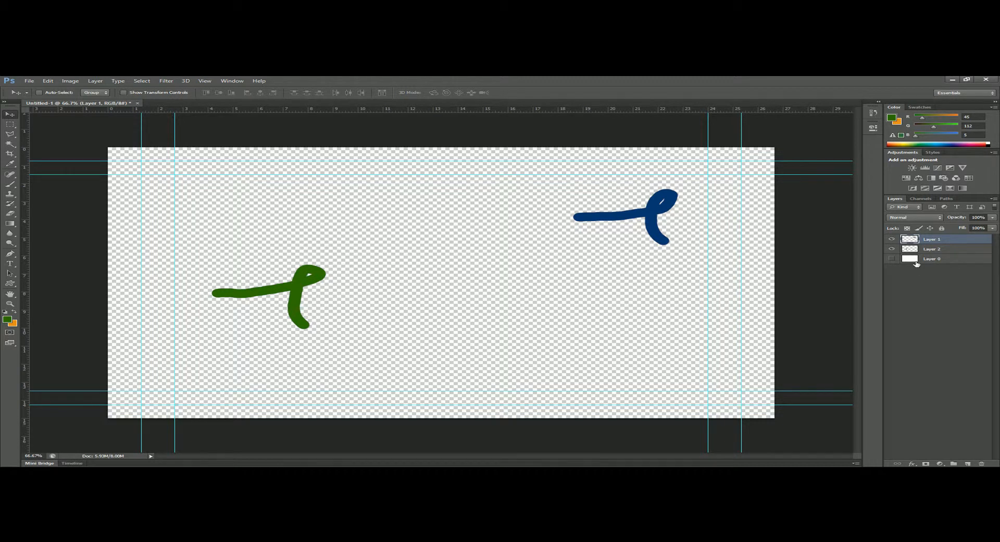
Add an empty layer at the top of the stack and stamp all visible layers into a new merged layer above it
left_click(968, 464)
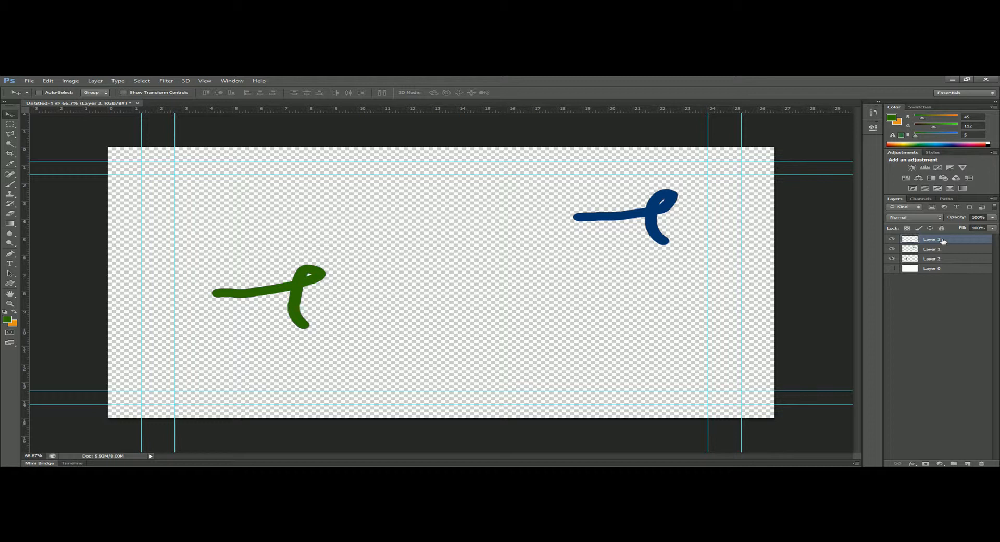
key("ctrl+shift+alt+n")
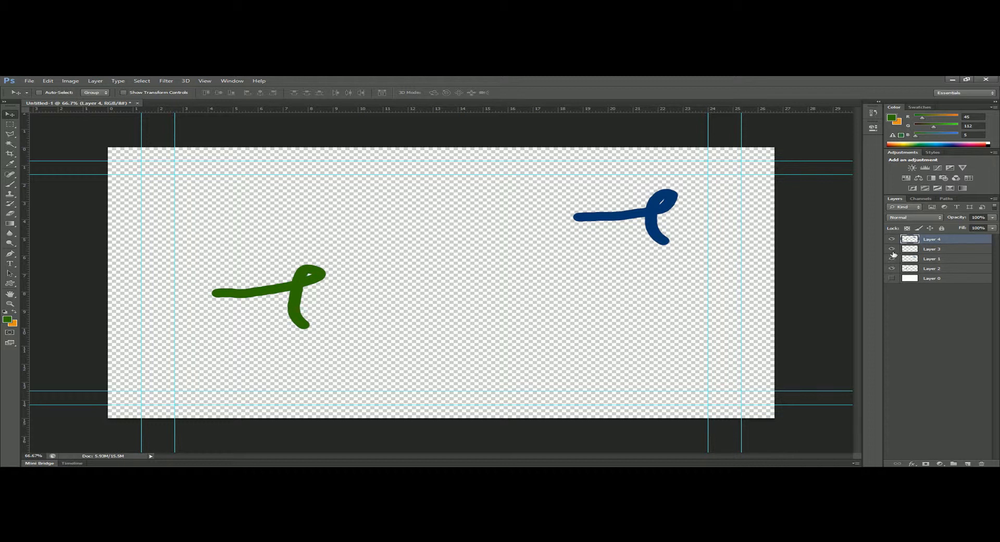
Hide Layers 3, 1 and 2, toggle Layer 4's visibility to check its merged content, and make Layer 4 active
left_click(936, 249)
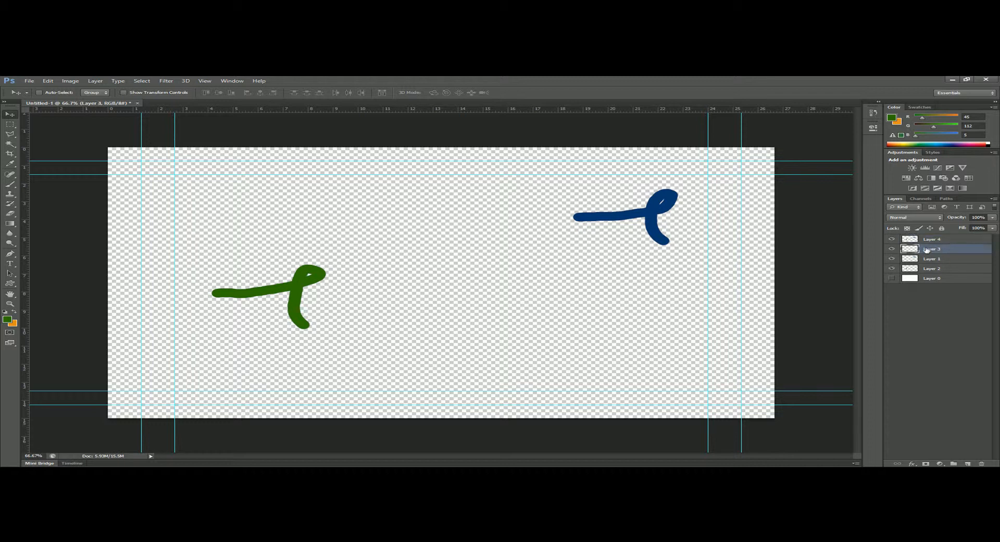
left_click_drag(893, 249, 892, 260)
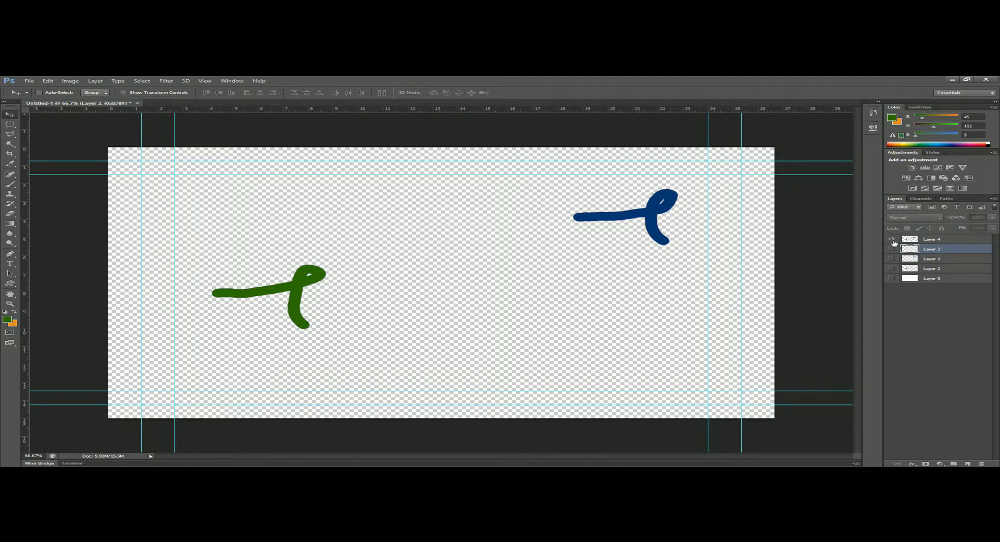
left_click(893, 239)
left_click(892, 239)
left_click(892, 239)
left_click(892, 239)
left_click(929, 240)
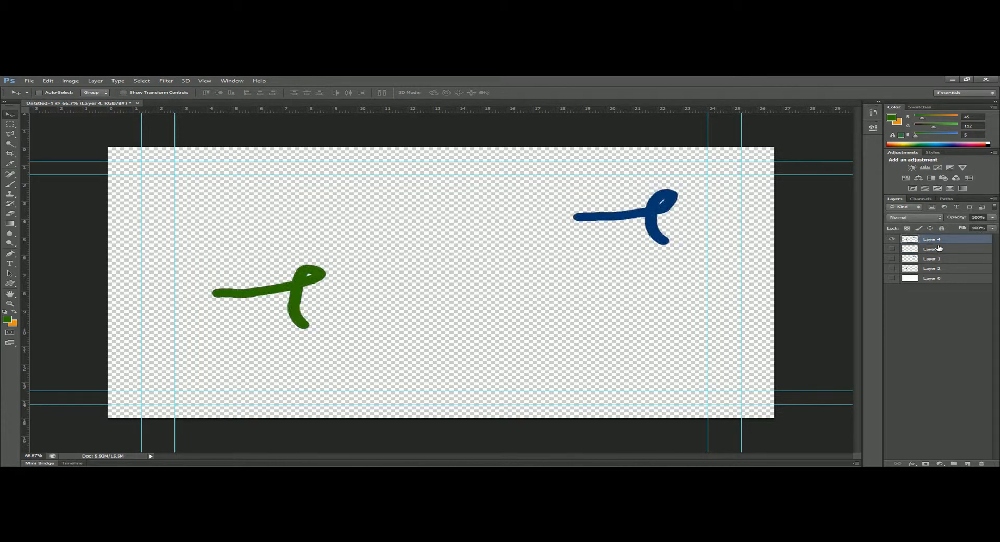
Shift the merged strokes on Layer 4 slightly, and move the hidden Layer 1 toward the canvas's lower left
mouse_move(608, 244)
left_mouse_down()
mouse_move(556, 257)
mouse_move(608, 210)
mouse_move(553, 257)
mouse_move(571, 216)
mouse_move(606, 218)
mouse_move(575, 230)
left_mouse_up()
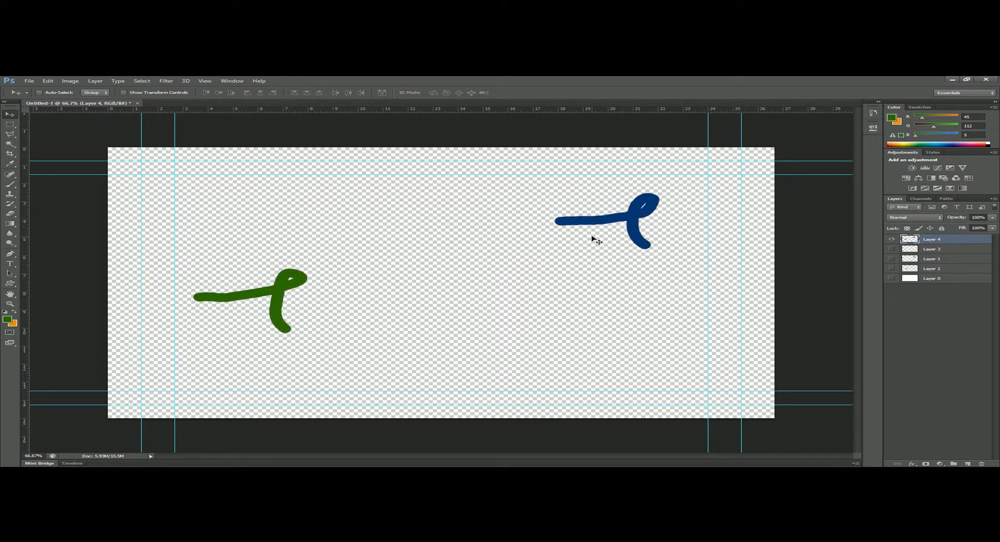
left_click_drag(495, 255, 523, 261)
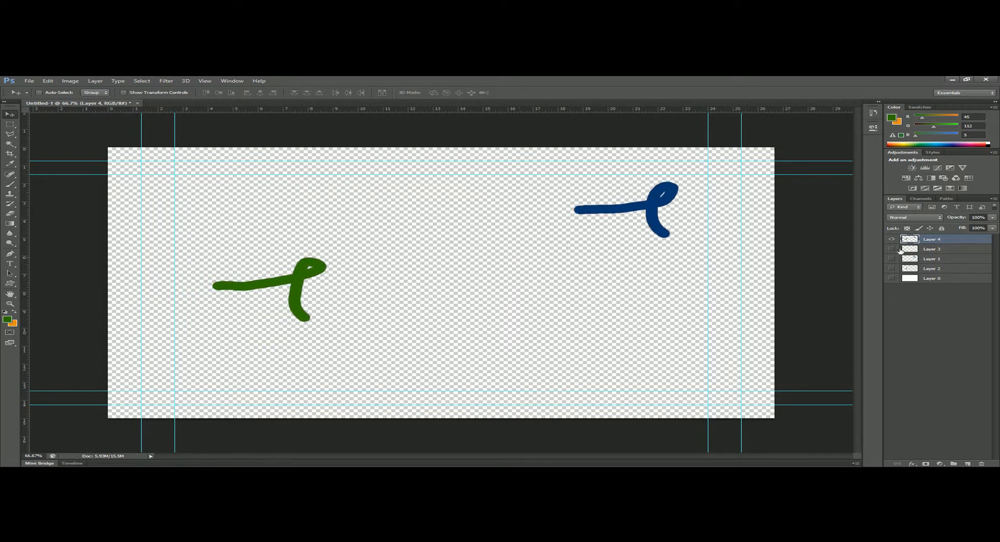
left_click(944, 261)
left_click_drag(586, 256, 578, 234)
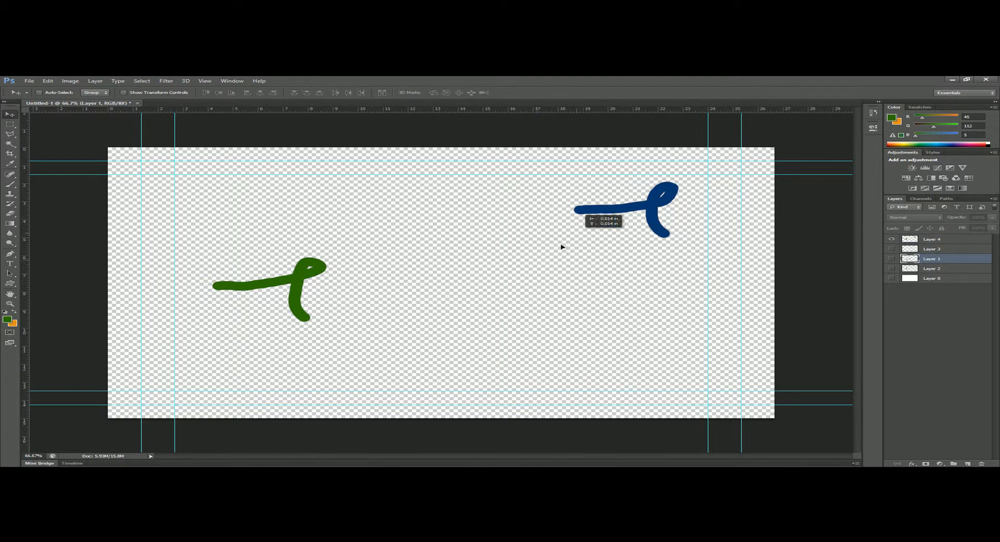
mouse_move(507, 266)
left_mouse_down()
mouse_move(424, 253)
mouse_move(494, 278)
left_mouse_up()
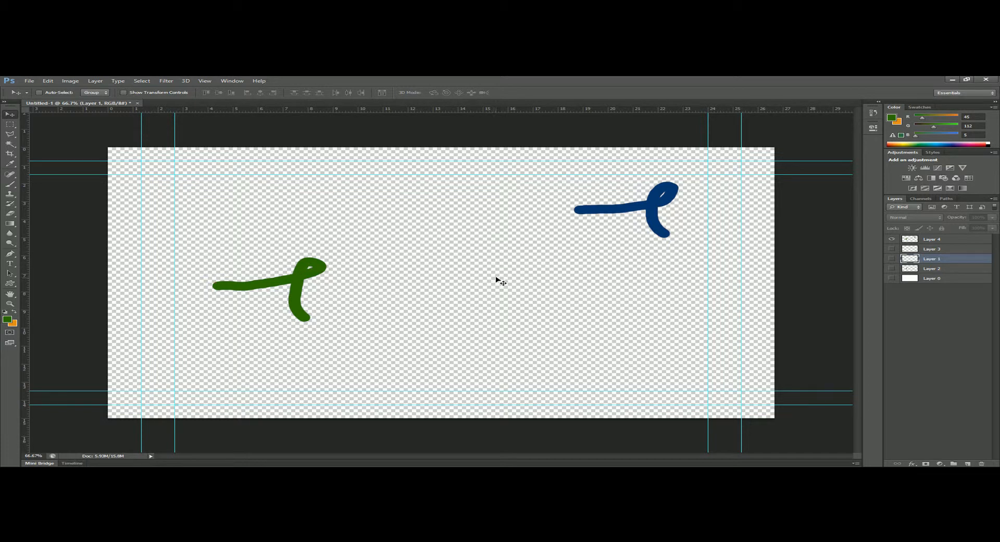
left_click_drag(624, 238, 600, 252)
Make Layer 4 active and move its merged strokes slightly down and to the left on the canvas
left_click(947, 239)
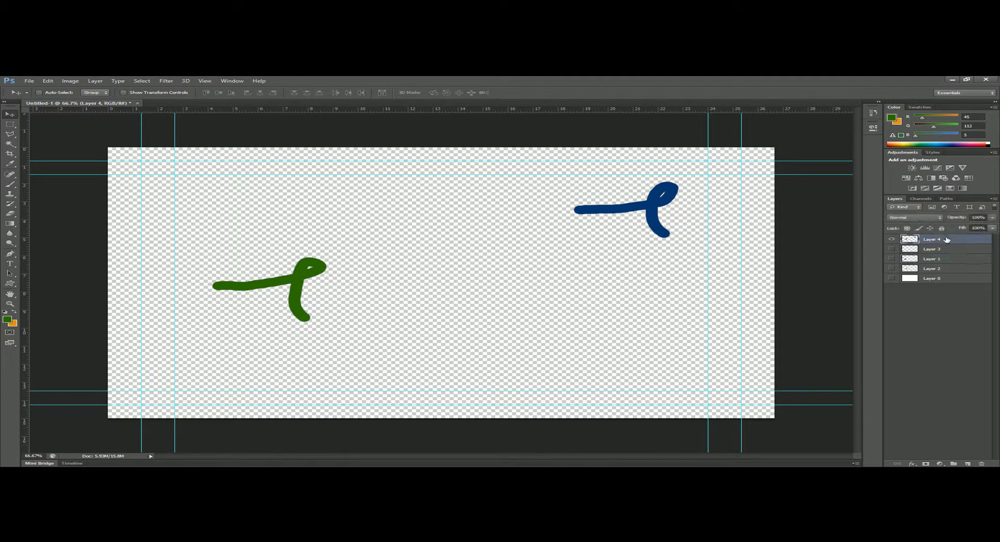
mouse_move(492, 264)
left_mouse_down()
mouse_move(548, 246)
mouse_move(454, 301)
mouse_move(444, 276)
mouse_move(505, 259)
mouse_move(538, 281)
mouse_move(495, 290)
mouse_move(515, 292)
left_mouse_up()
mouse_move(618, 266)
left_mouse_down()
mouse_move(654, 271)
mouse_move(562, 290)
mouse_move(609, 263)
left_mouse_up()
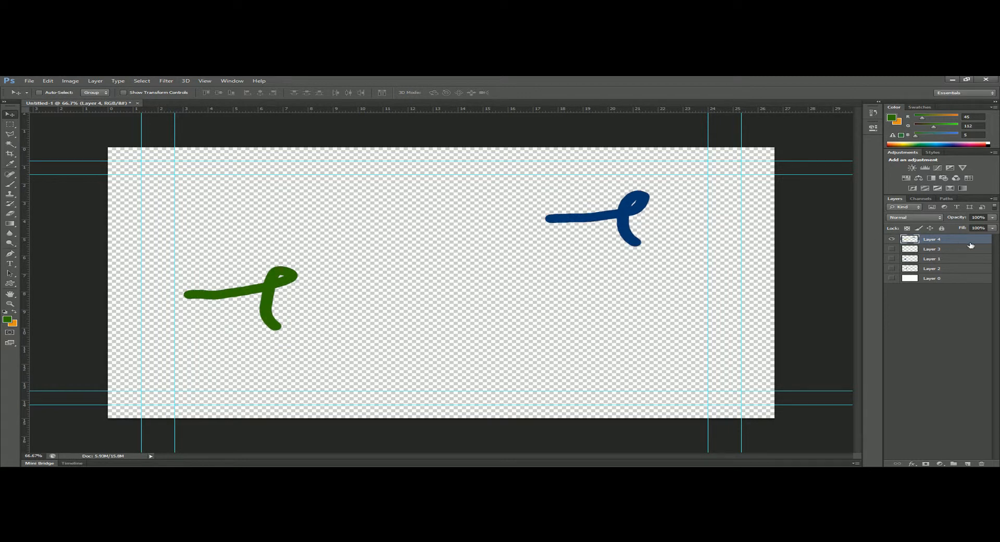
Show Layer 1, hide Layer 4, and move Layer 1's blue stroke to the middle of the canvas
left_click(893, 258)
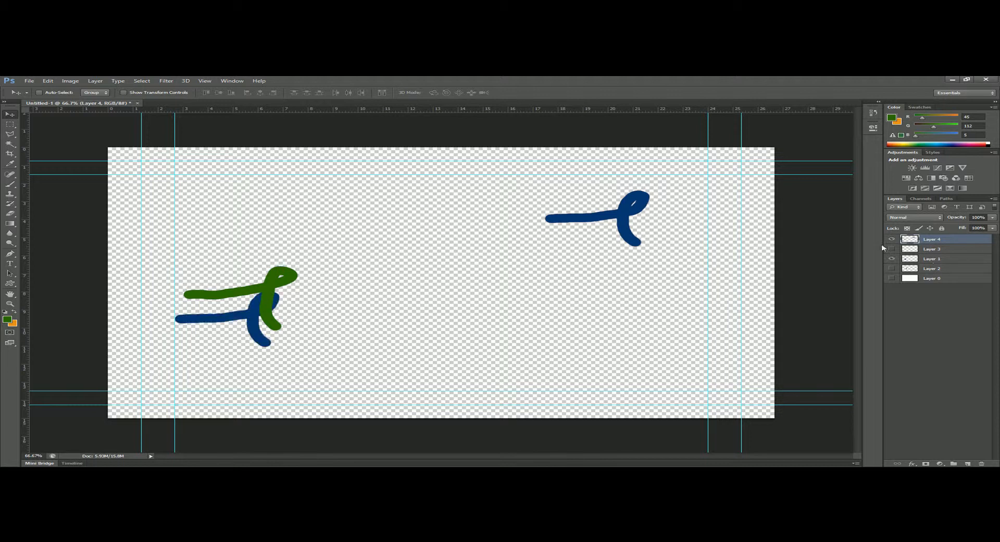
left_click(892, 240)
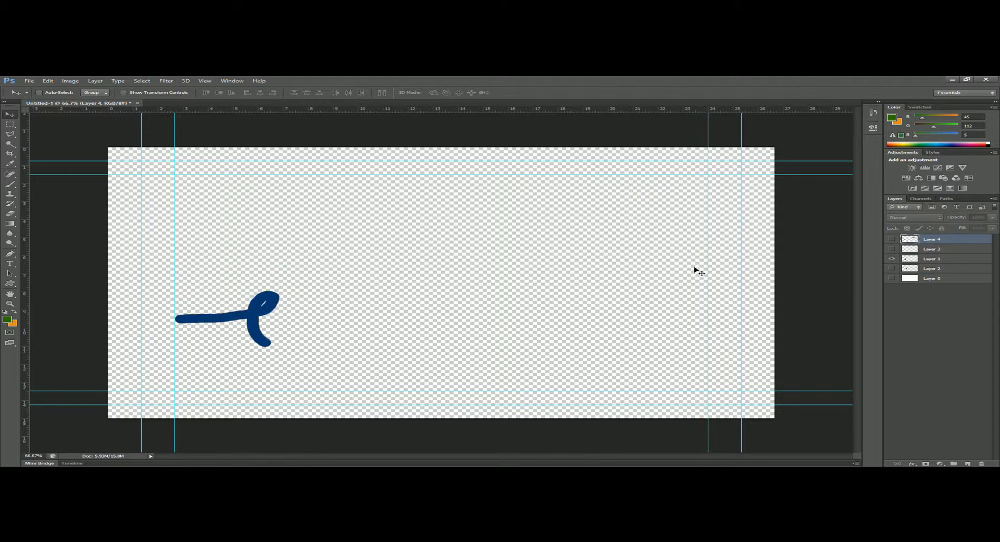
left_click(944, 261)
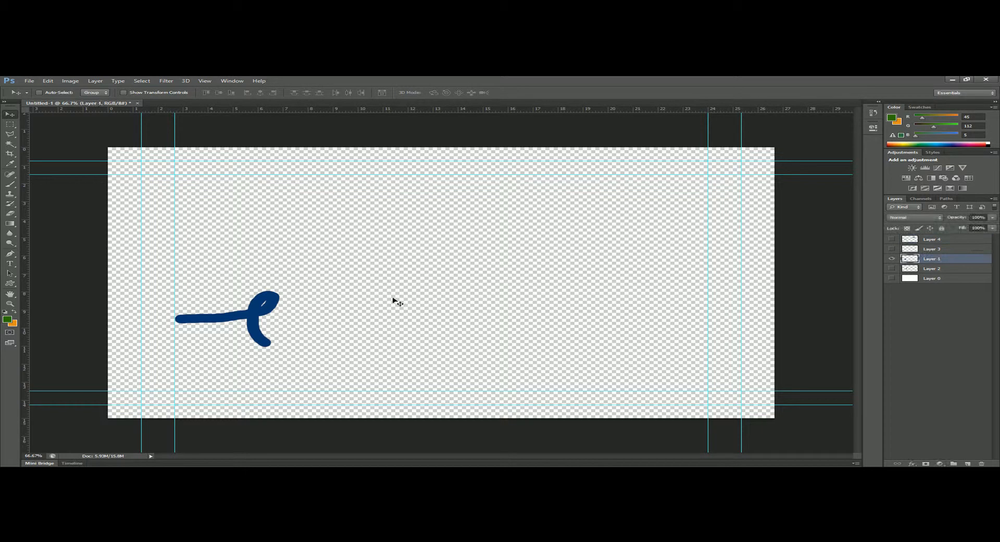
mouse_move(264, 314)
left_mouse_down()
mouse_move(512, 251)
mouse_move(488, 263)
left_mouse_up()
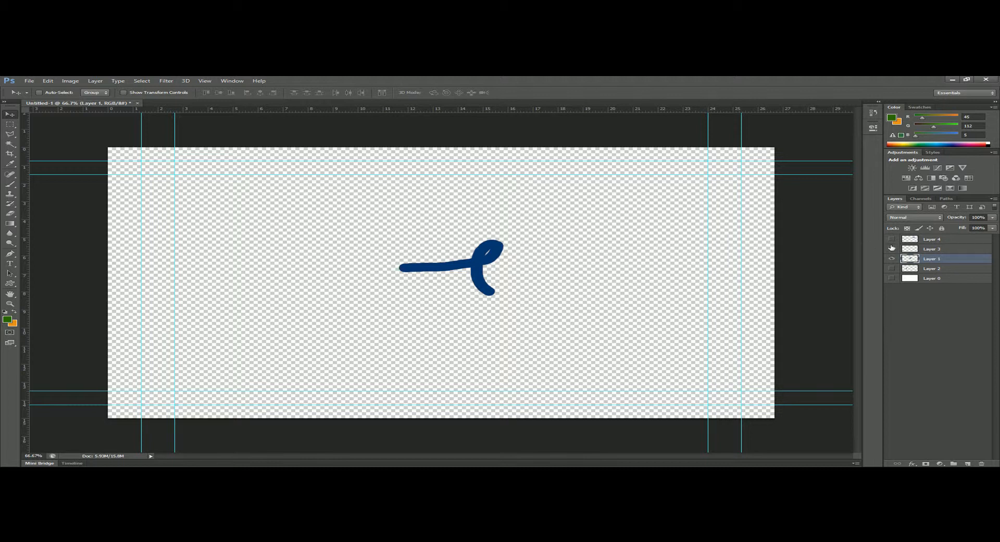
Try a yellow Outer Glow on Layer 1 with 94% opacity, 37% spread and 250 px size
left_click(915, 465)
left_click(916, 464)
left_click(916, 465)
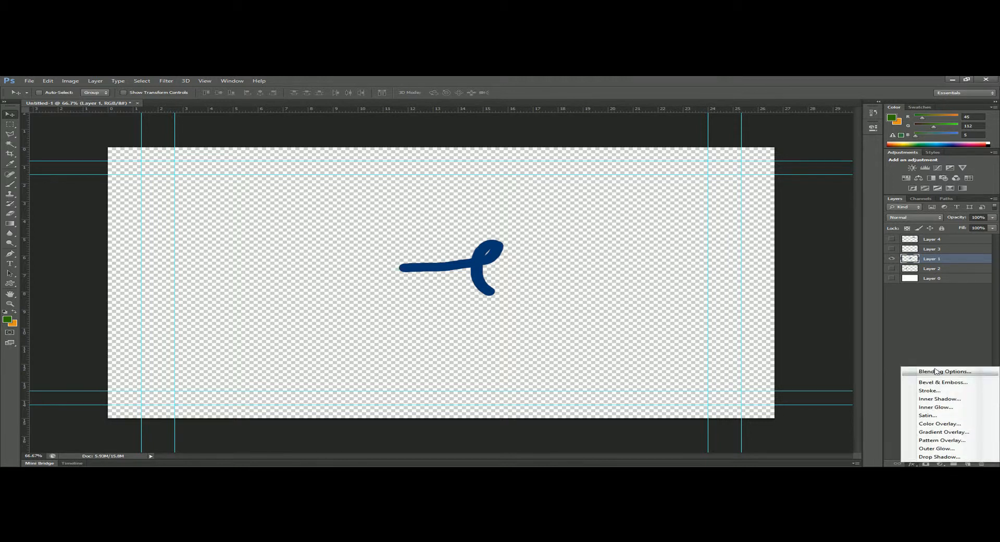
left_click(929, 450)
left_click_drag(537, 161, 772, 161)
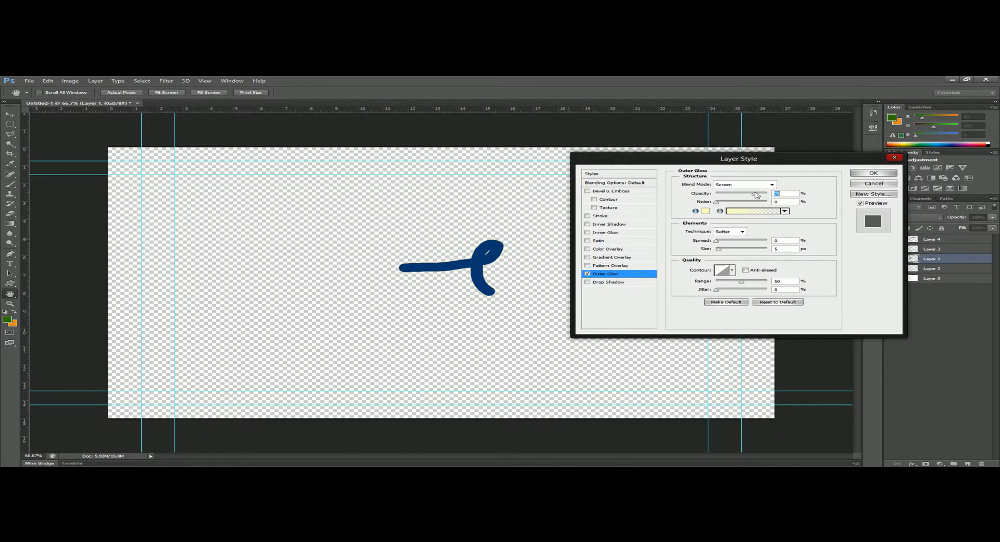
left_click(706, 211)
left_click(746, 194)
left_click(844, 189)
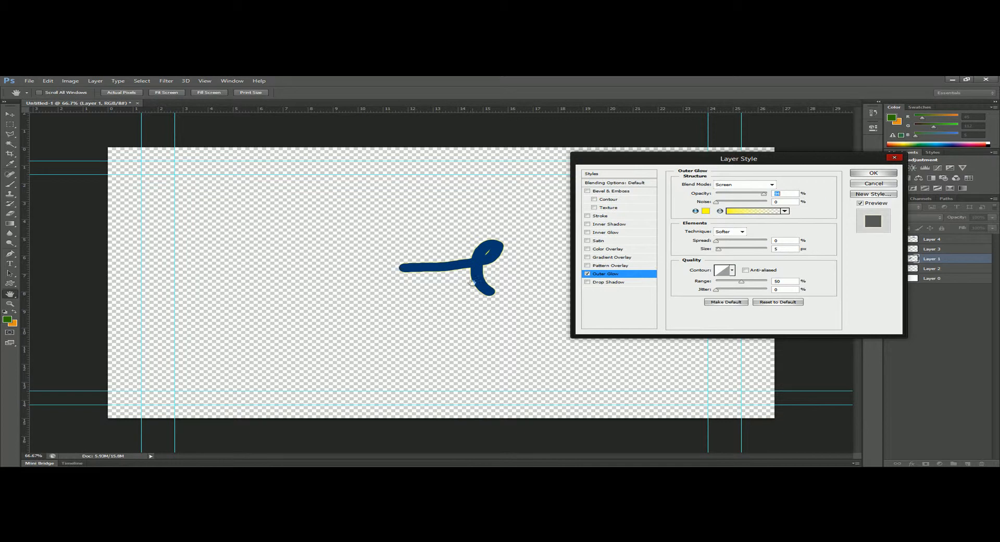
left_click_drag(718, 243, 769, 256)
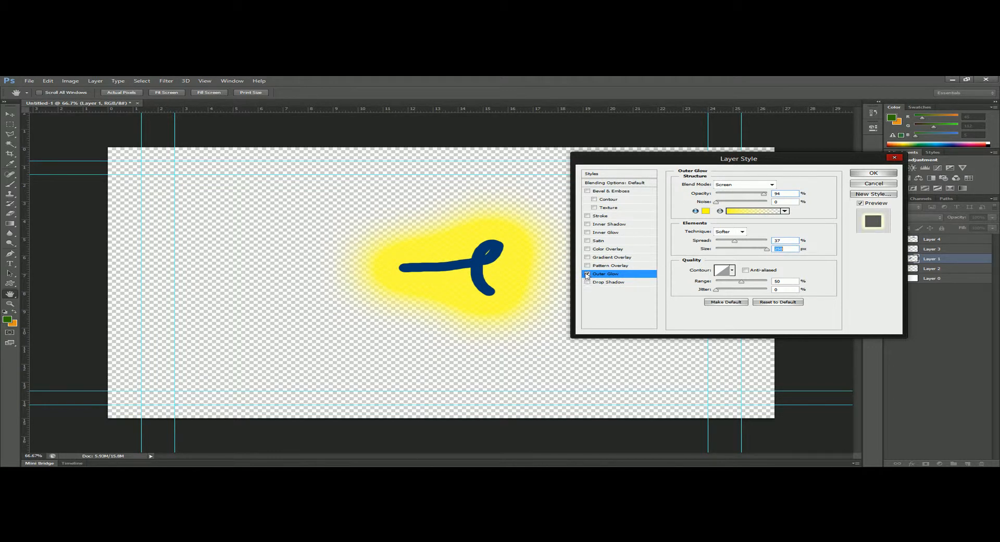
Turn off the Outer Glow and enable the Stroke and Drop Shadow effects on Layer 1
left_click(588, 274)
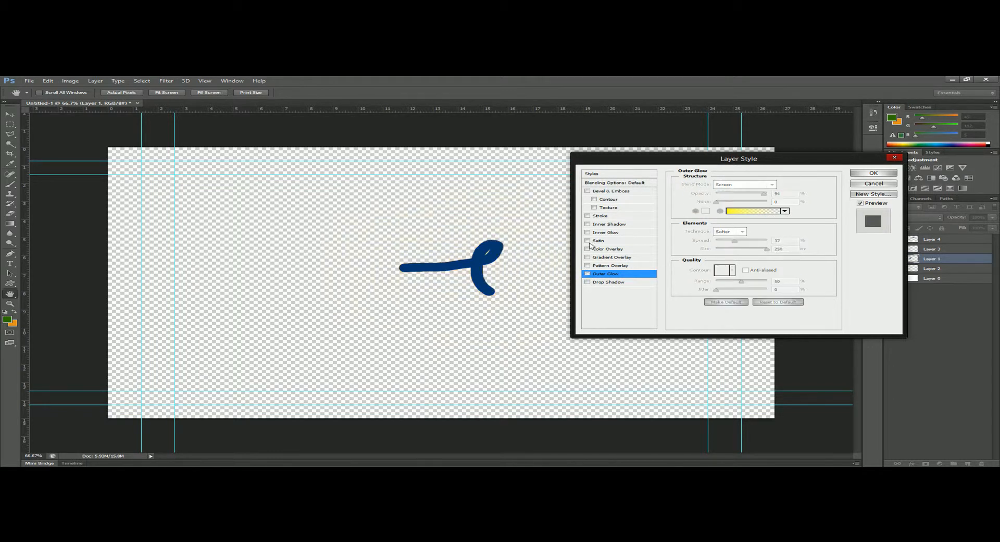
left_click(587, 216)
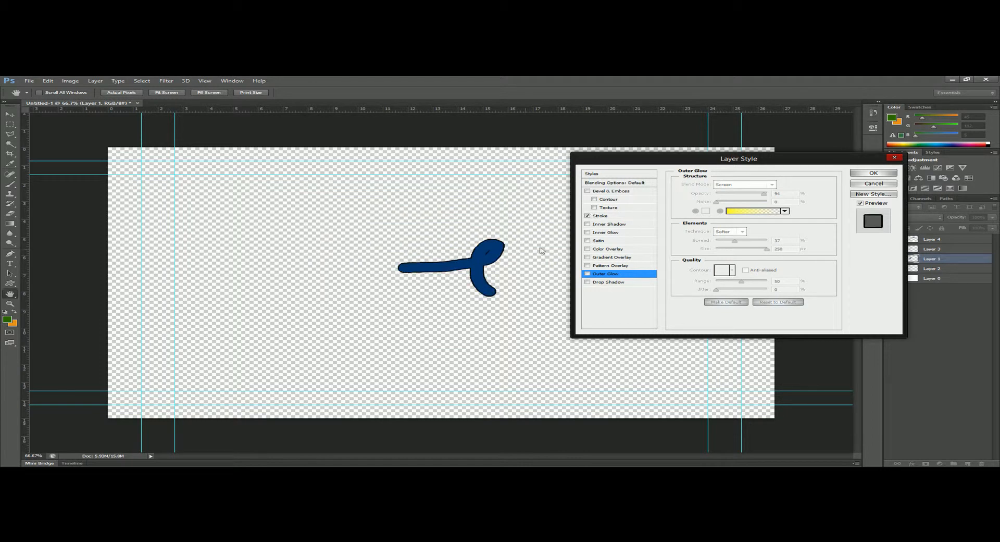
left_click(609, 217)
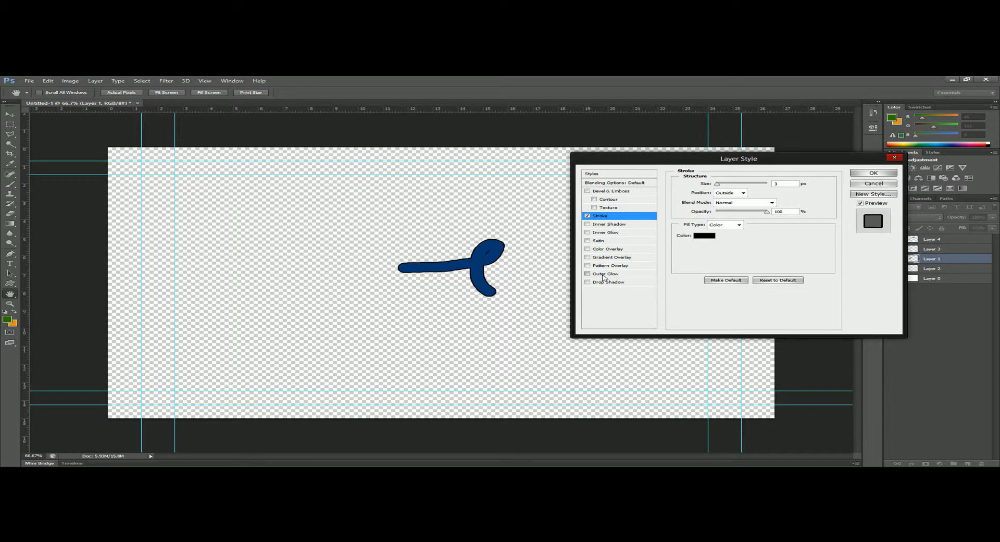
left_click(606, 281)
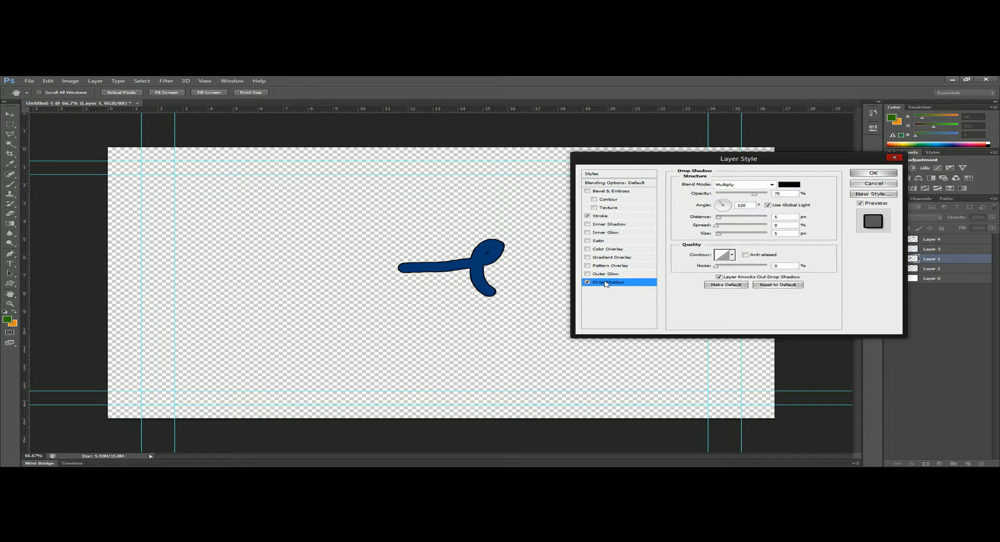
left_click(606, 217)
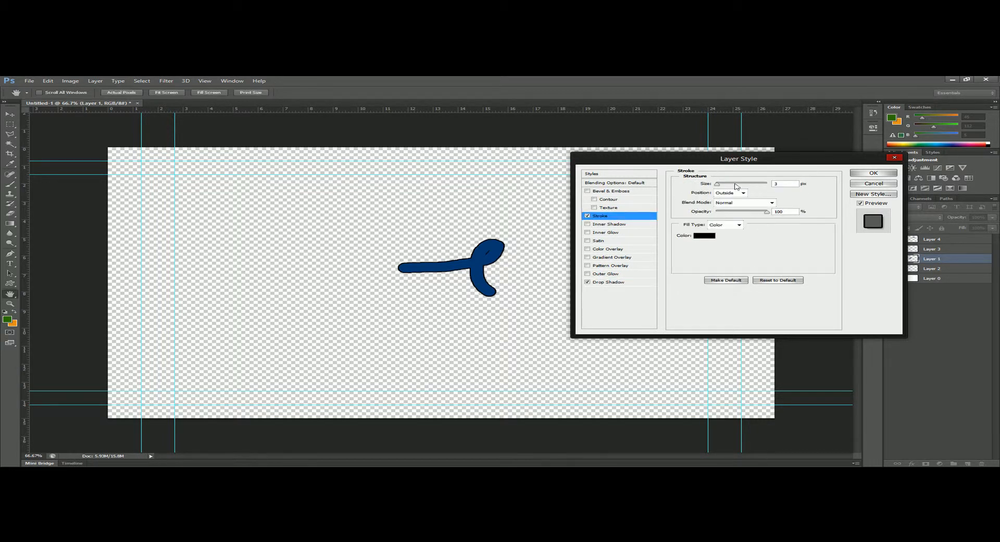
Set the stroke effect's size to 7 px, try the Inside and Center positions, and set the position to Outside
mouse_move(723, 184)
left_mouse_down()
mouse_move(728, 193)
mouse_move(720, 193)
mouse_move(732, 193)
mouse_move(721, 192)
left_mouse_up()
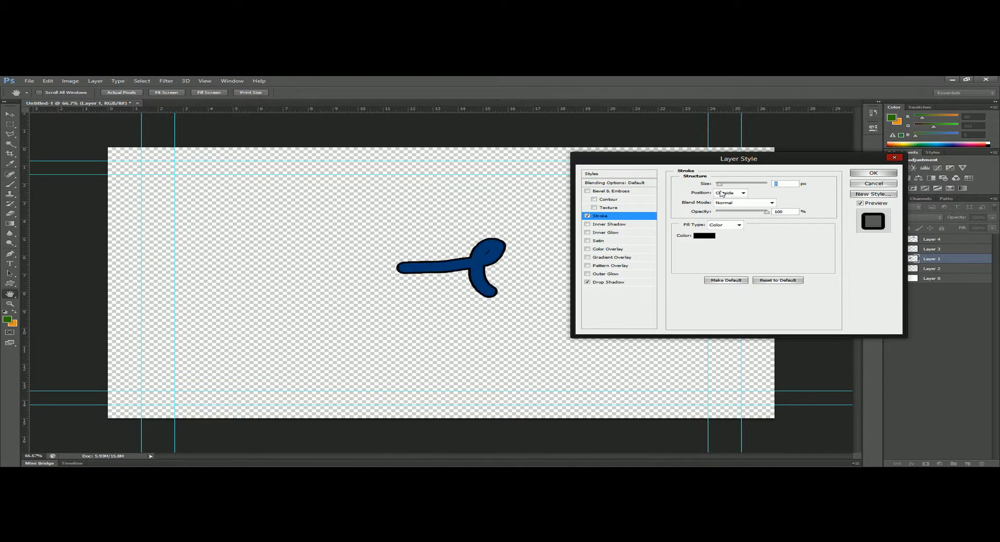
left_click(740, 193)
left_click(738, 207)
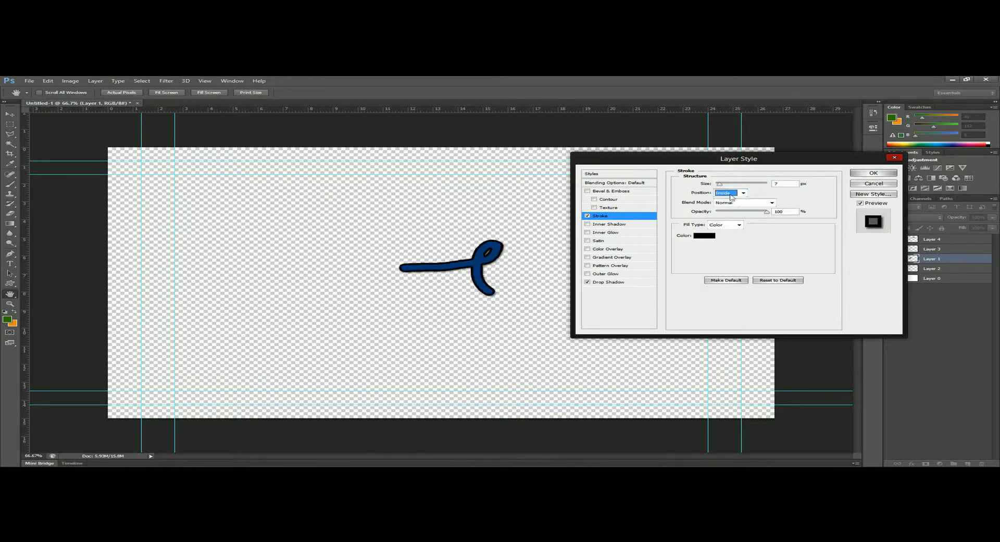
left_click(722, 192)
left_click(732, 213)
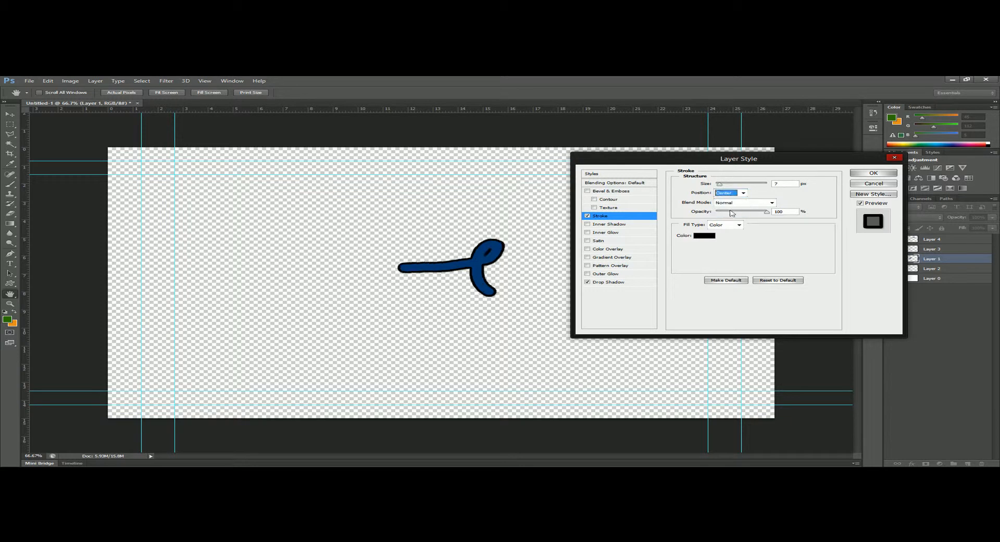
mouse_move(720, 184)
left_mouse_down()
mouse_move(735, 185)
mouse_move(721, 188)
left_mouse_up()
left_click(723, 192)
left_click(732, 206)
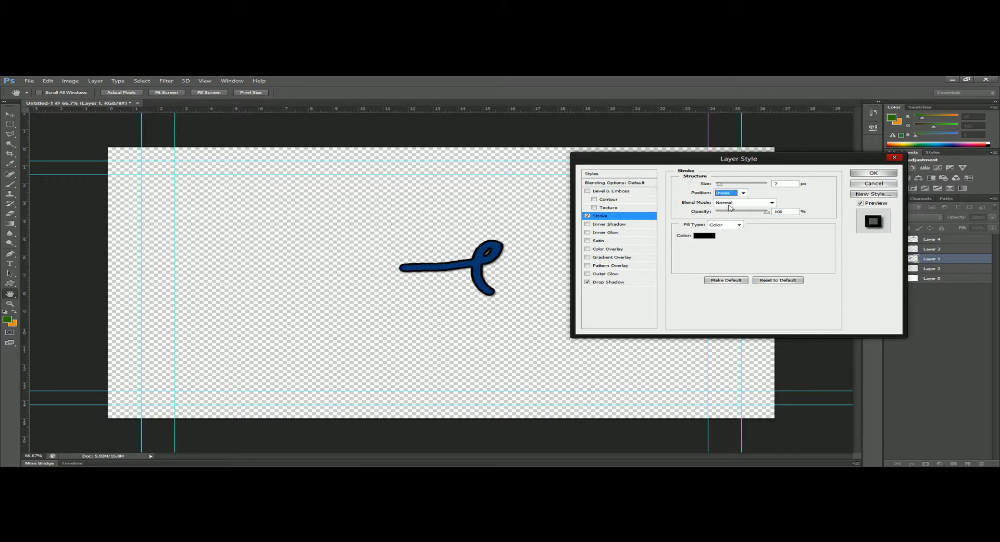
left_click(733, 194)
left_click(732, 197)
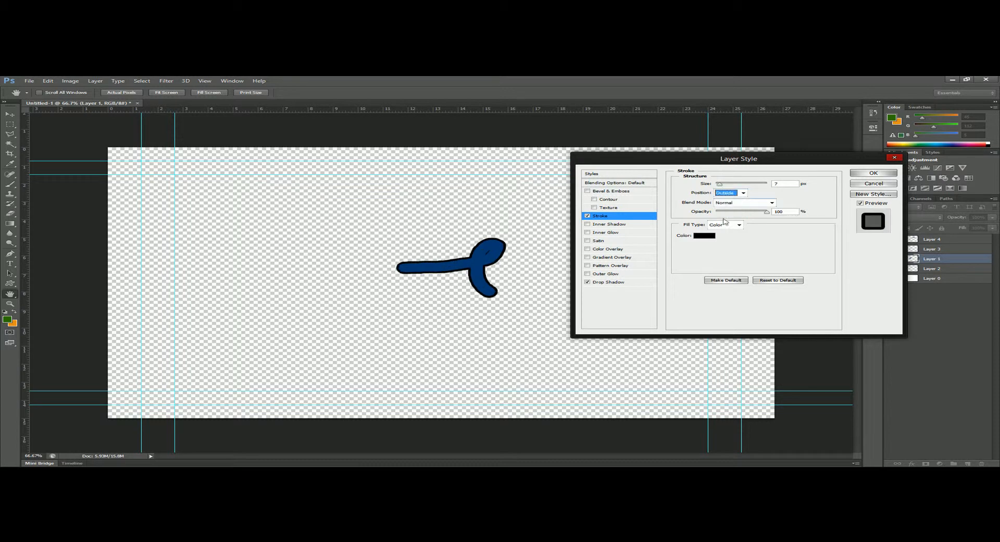
Keep the stroke effect at Normal blend mode and 100% opacity, try a bevel Texture, and discard all layer style changes
left_click(748, 203)
left_click(748, 208)
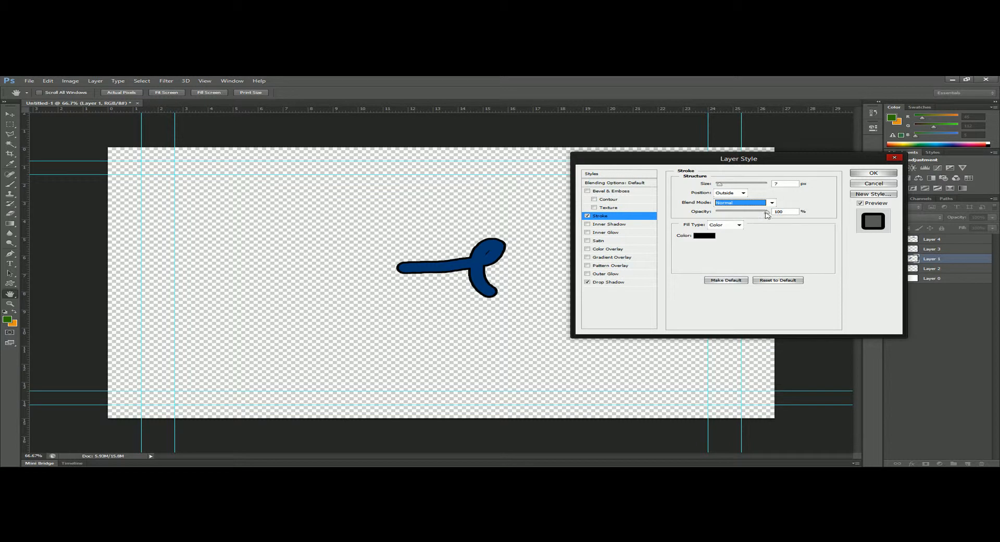
left_click(767, 212)
mouse_move(767, 213)
left_mouse_down()
mouse_move(742, 215)
mouse_move(772, 213)
left_mouse_up()
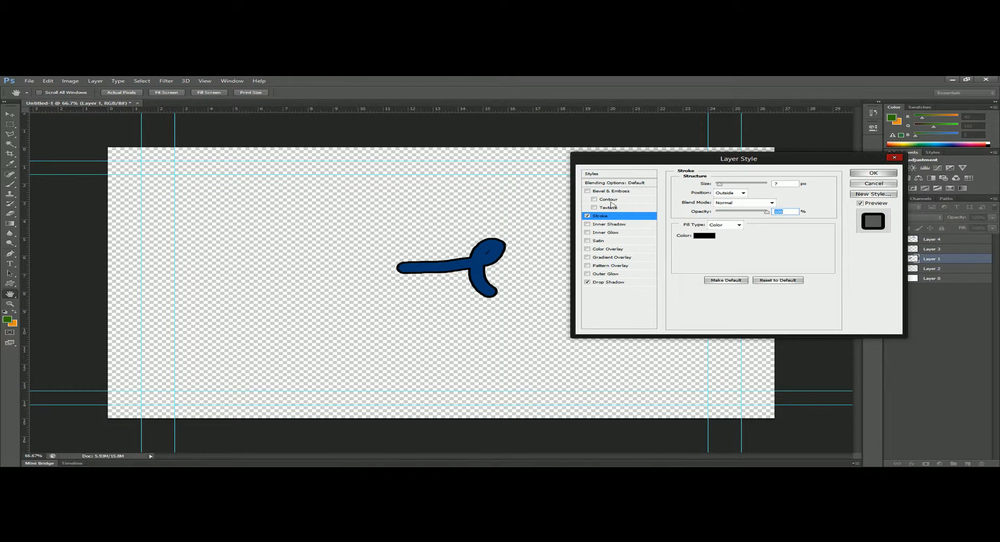
left_click(608, 209)
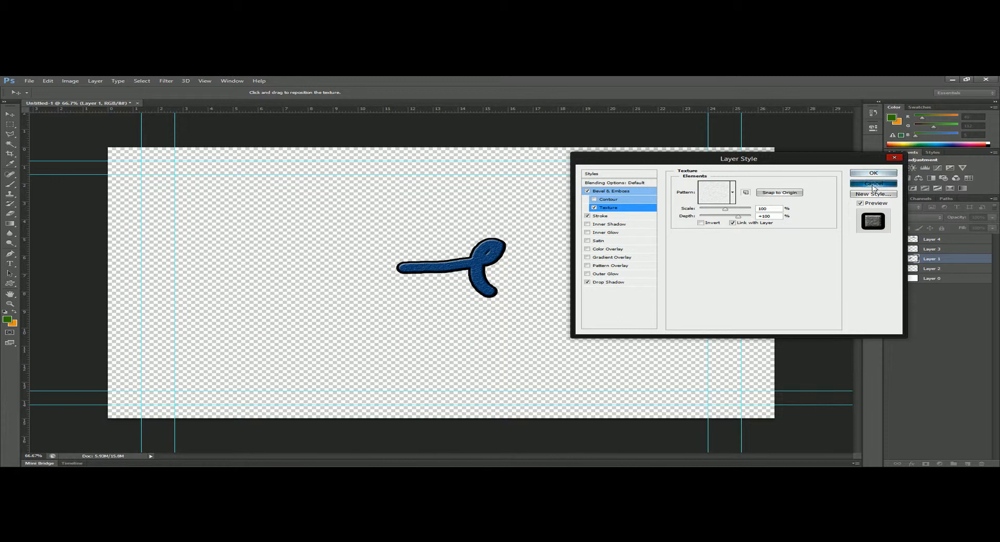
left_click(874, 185)
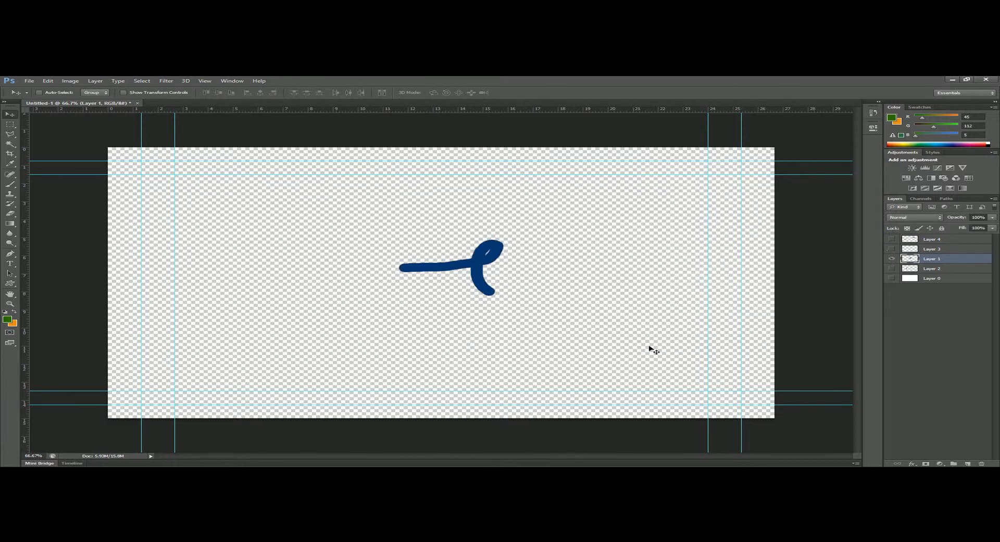
Add a layer mask to Layer 1 and activate the Eraser tool
left_click(926, 464)
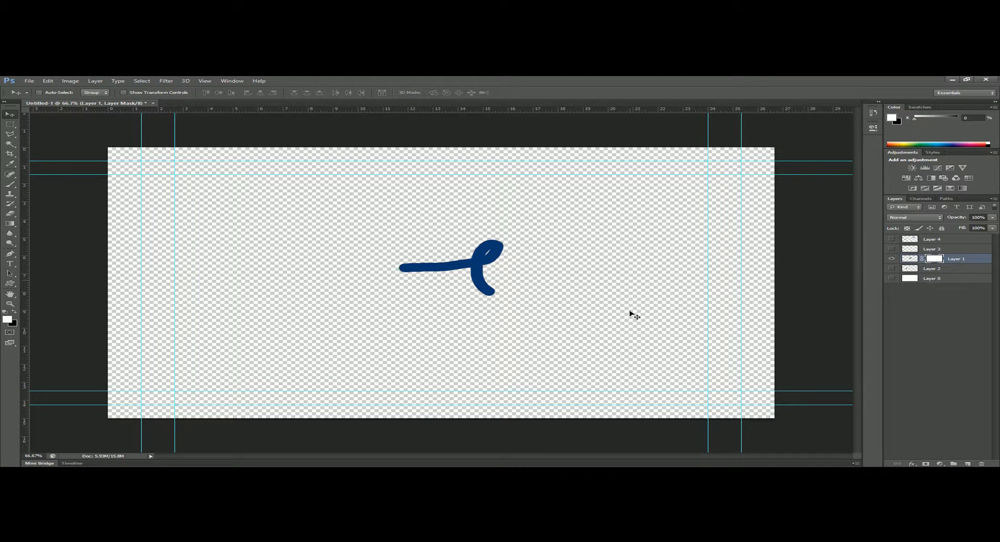
left_click(11, 224)
left_click(10, 213)
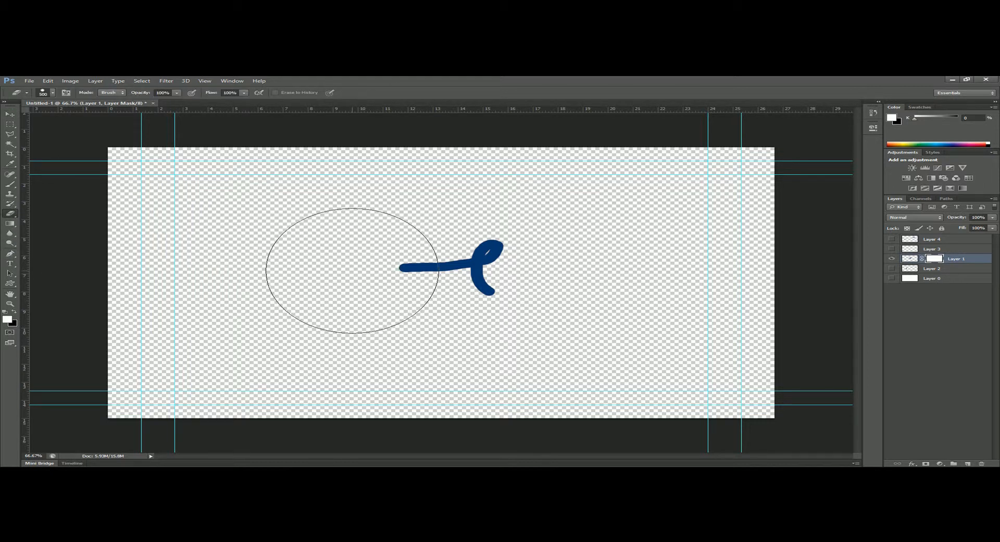
Reduce the eraser size to 125 px, erase the left part of the blue stroke on Layer 1's mask, and undo it
key("bracketleft")
key("bracketleft")
key("bracketleft")
key("bracketleft")
key("bracketleft")
key("bracketleft")
key("bracketleft")
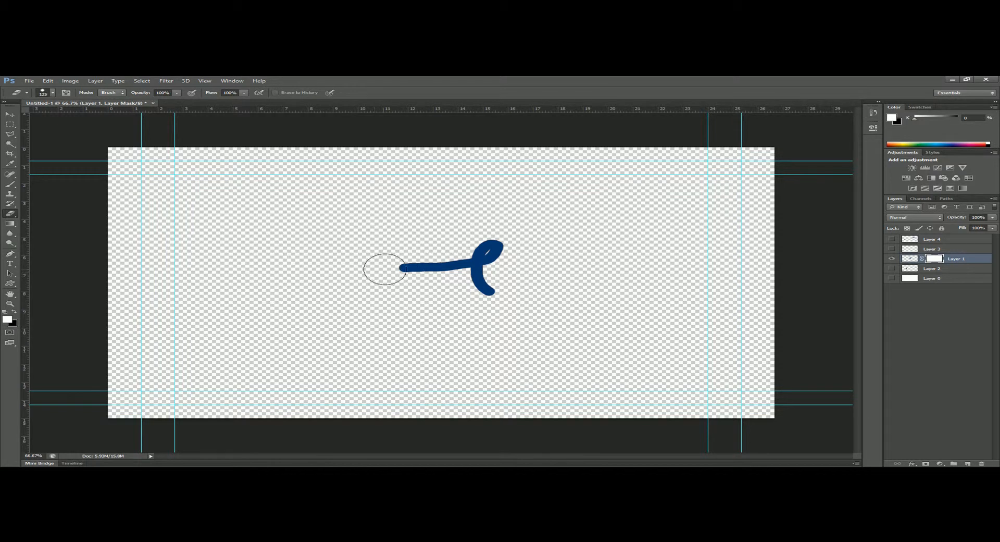
left_click_drag(389, 256, 450, 270)
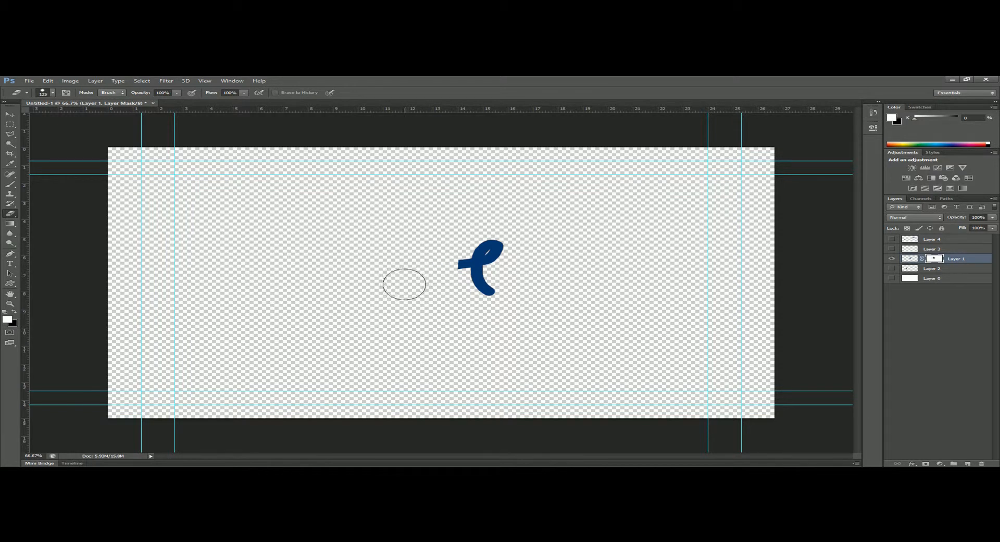
key("ctrl+z")
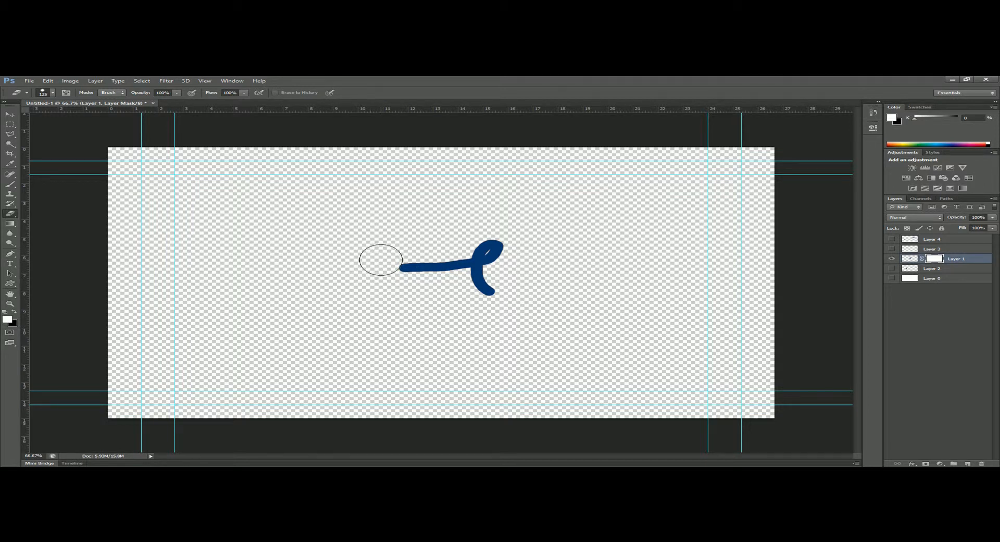
Paint black on Layer 1's mask with the Brush tool to hide the left part of the blue stroke
key("bracketleft")
key("bracketleft")
key("bracketleft")
key("bracketleft")
key("bracketleft")
left_click(10, 183)
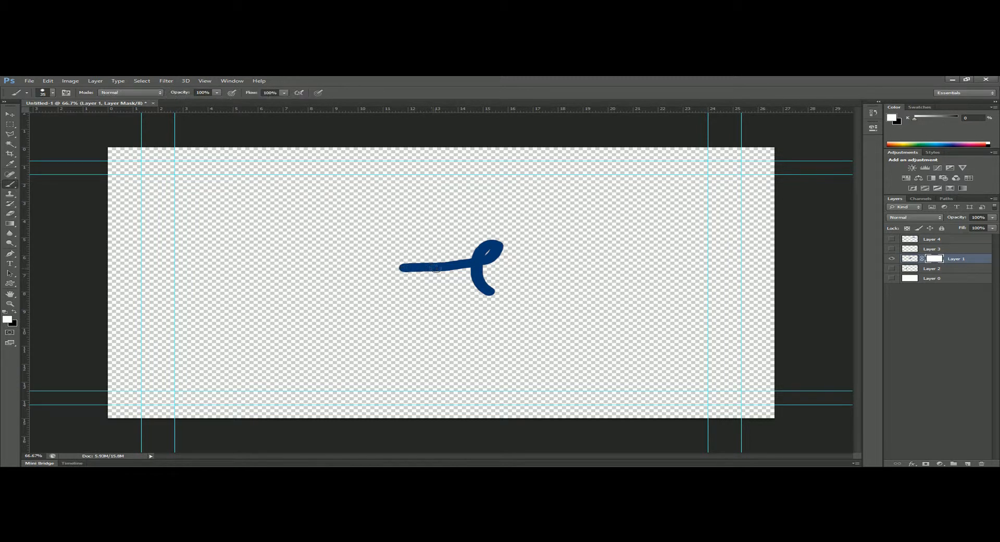
left_click(14, 312)
mouse_move(398, 264)
left_mouse_down()
mouse_move(417, 275)
mouse_move(427, 258)
mouse_move(453, 278)
left_mouse_up()
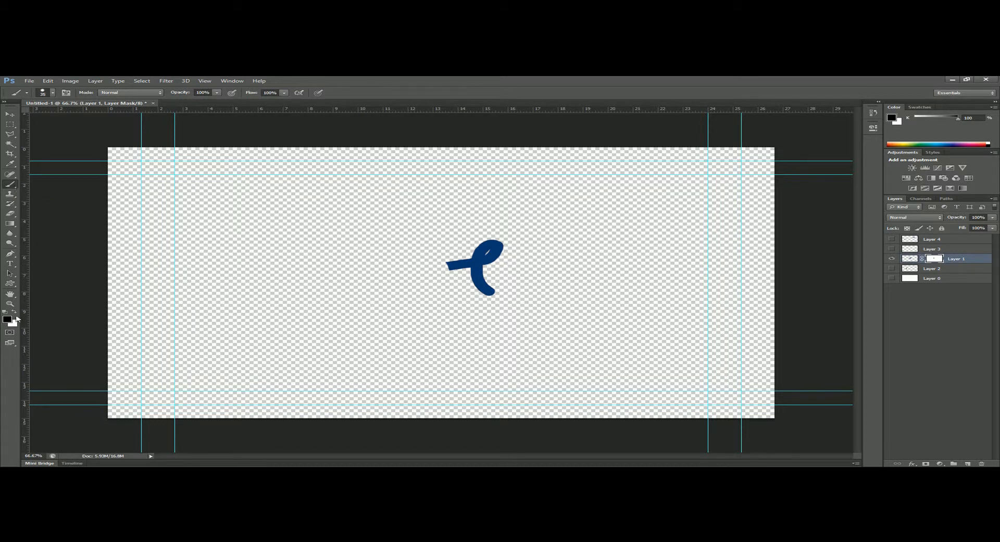
Paint white on Layer 1's mask to restore the blue stroke's left tail, and paint black to hide the left and lower tails
mouse_move(446, 277)
left_mouse_down()
mouse_move(447, 257)
mouse_move(452, 266)
left_mouse_up()
left_click(14, 313)
mouse_move(454, 267)
left_mouse_down()
mouse_move(434, 278)
mouse_move(433, 261)
mouse_move(399, 268)
left_mouse_up()
left_click(16, 312)
left_click_drag(398, 275, 442, 277)
mouse_move(410, 265)
left_mouse_down()
mouse_move(377, 270)
mouse_move(436, 265)
mouse_move(394, 256)
mouse_move(400, 264)
mouse_move(457, 242)
mouse_move(455, 262)
left_mouse_up()
mouse_move(486, 296)
left_mouse_down()
mouse_move(537, 288)
mouse_move(489, 287)
mouse_move(518, 279)
left_mouse_up()
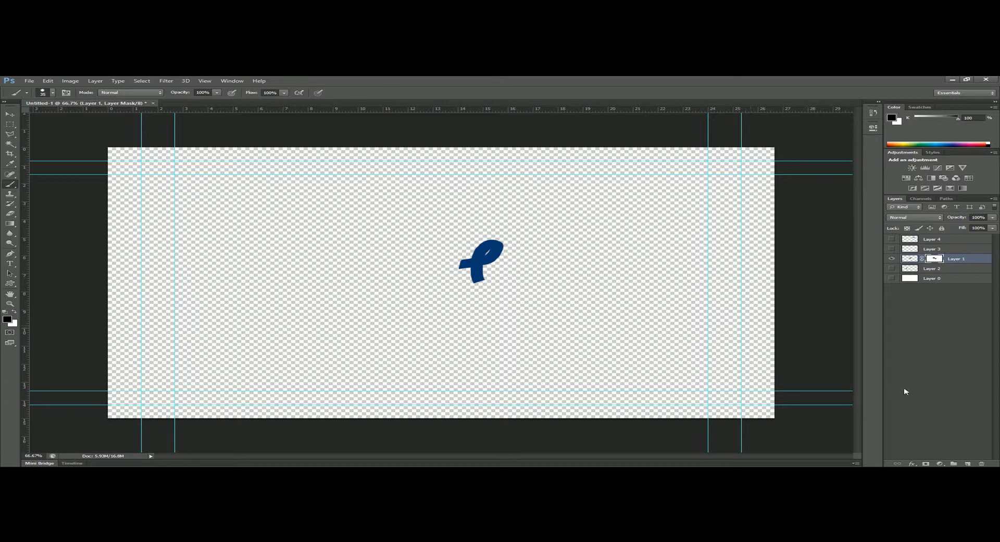
Create a new layer group at the top of the layer stack and name it face
left_click(955, 464)
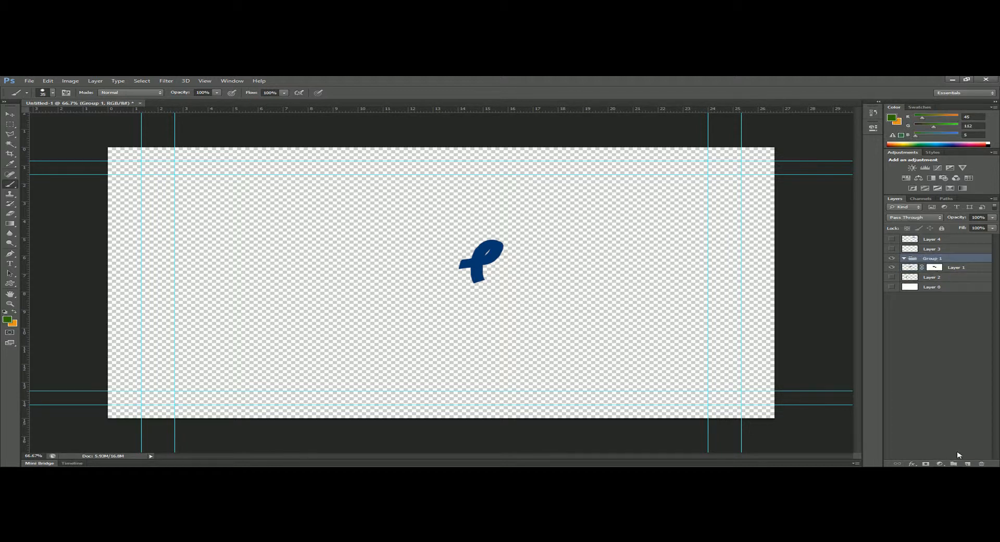
left_click_drag(921, 258, 927, 239)
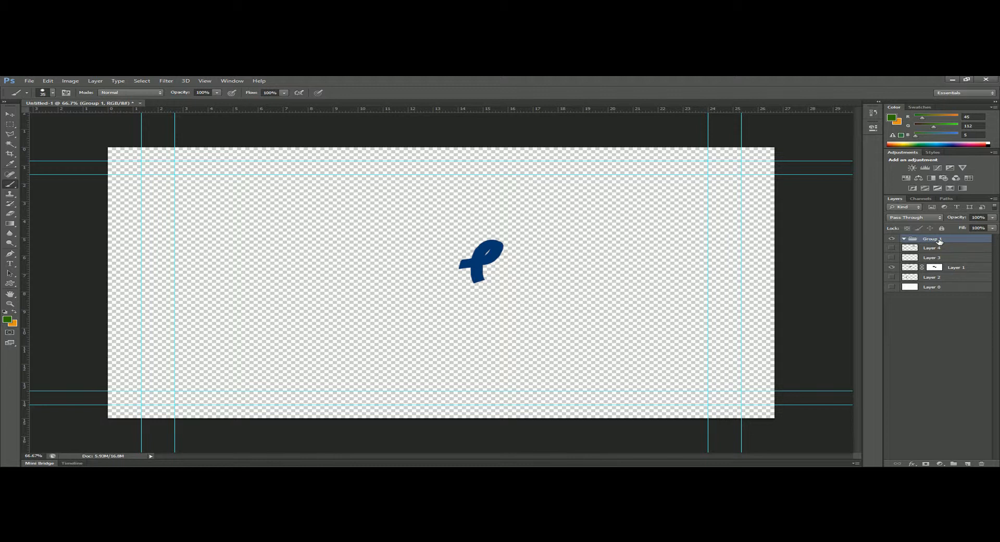
double_click(933, 238)
type("face")
key("Return")
Move all layers from Layer 4 to Layer 0 into the face group and collapse the group
left_click(937, 248)
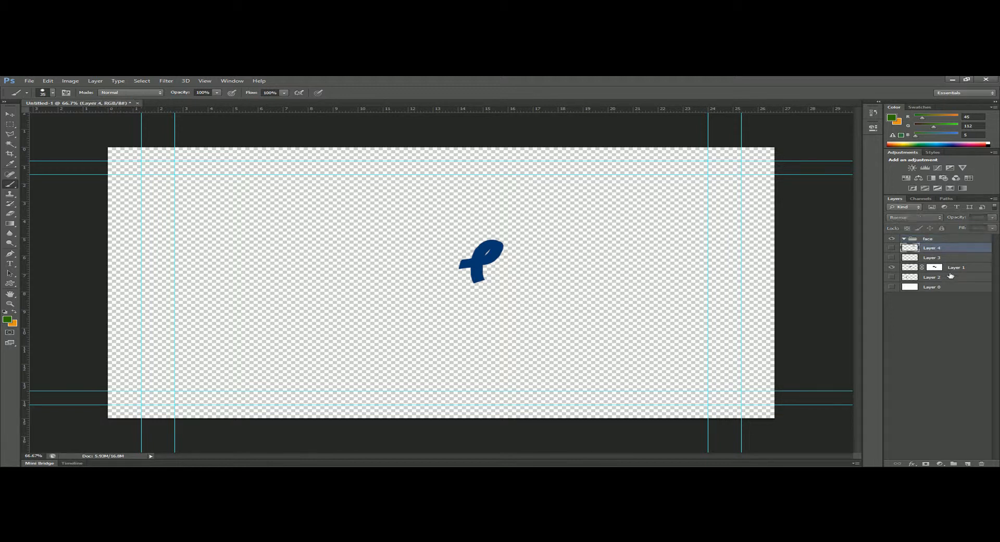
left_click(944, 286, "shift")
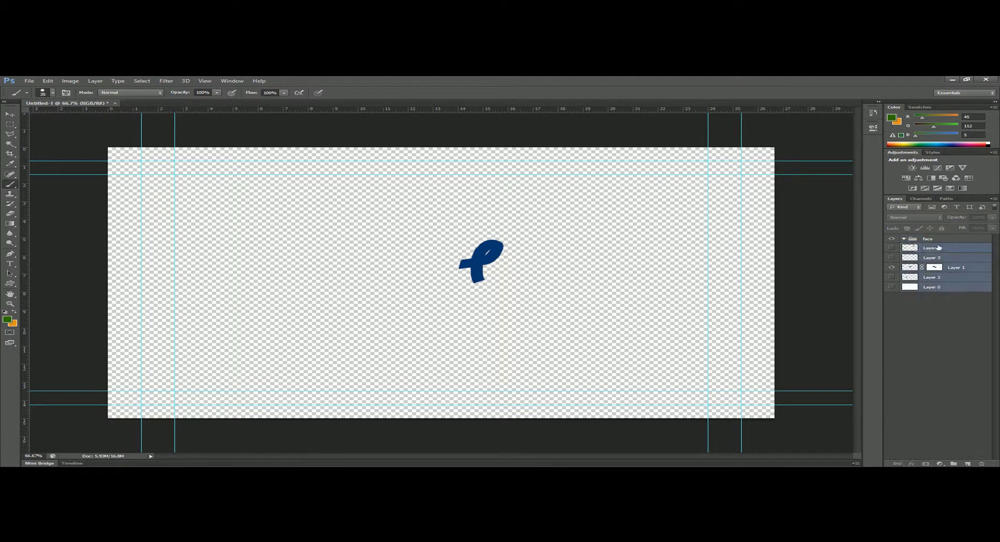
double_click(938, 248)
left_click(913, 249)
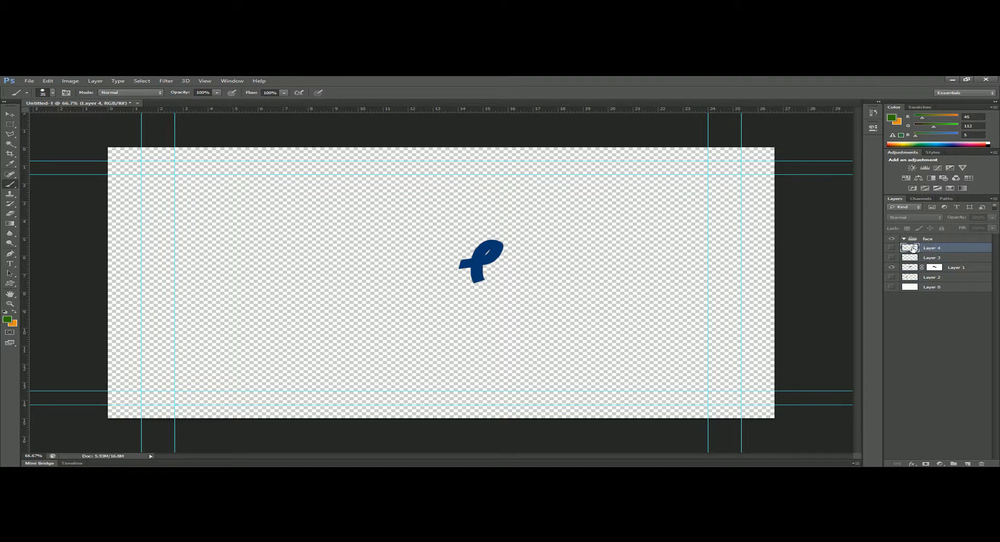
left_click(943, 286, "shift")
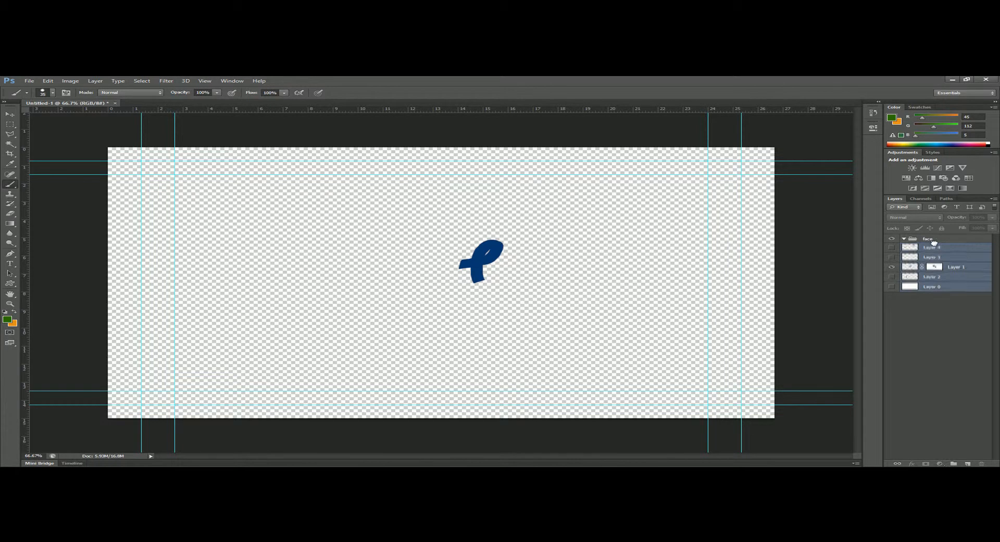
left_click(917, 239)
left_click(903, 238)
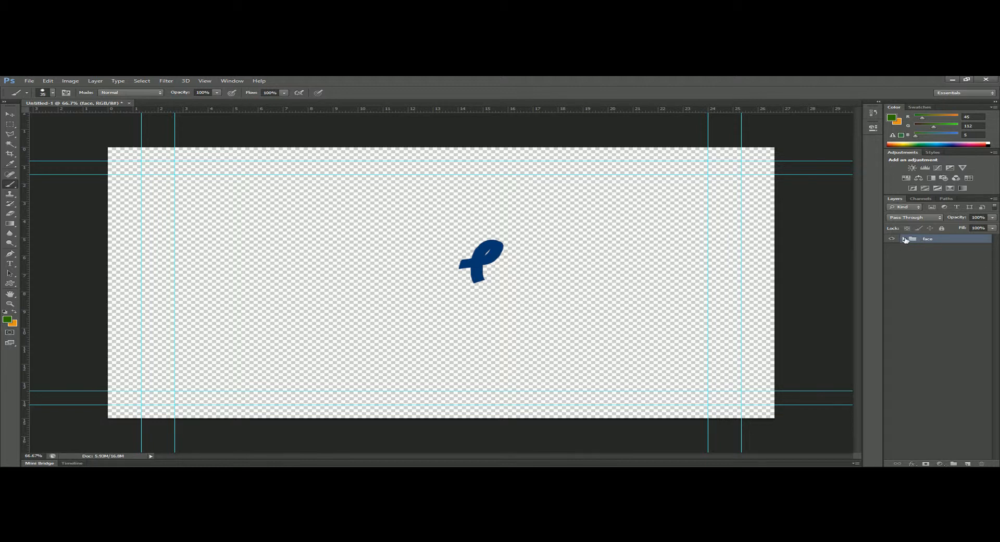
Expand the face group and make Layers 4, 3, 2 and 0 visible
left_click(904, 239)
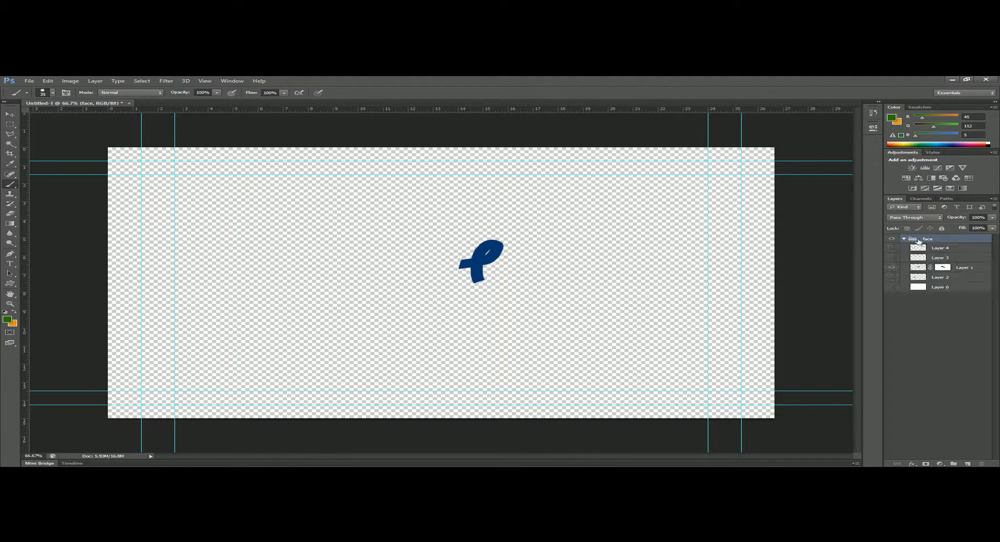
left_click(892, 248)
left_click(892, 257)
left_click(892, 278)
left_click(892, 287)
left_click(892, 287)
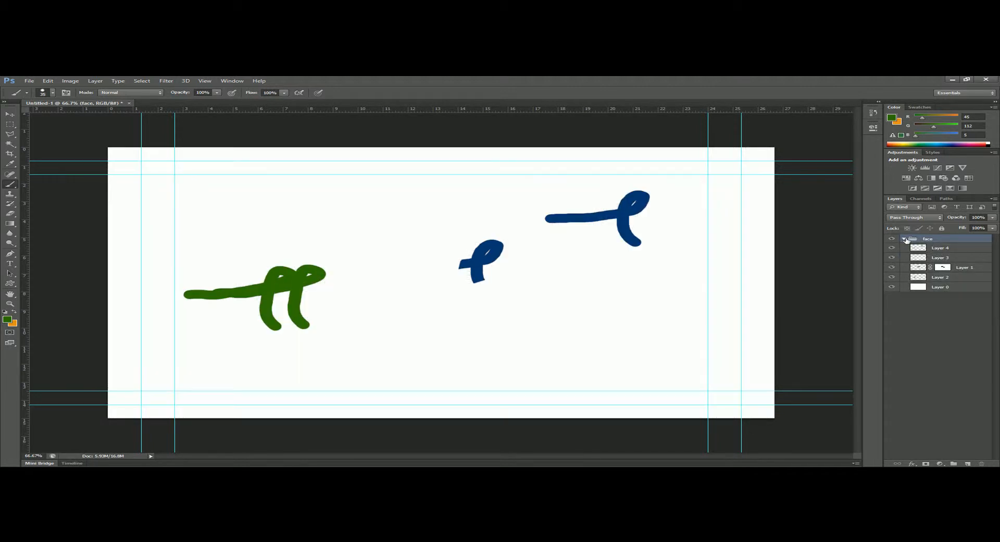
Collapse the face group, hide all its layers at once through the group, and show them again
left_click(904, 238)
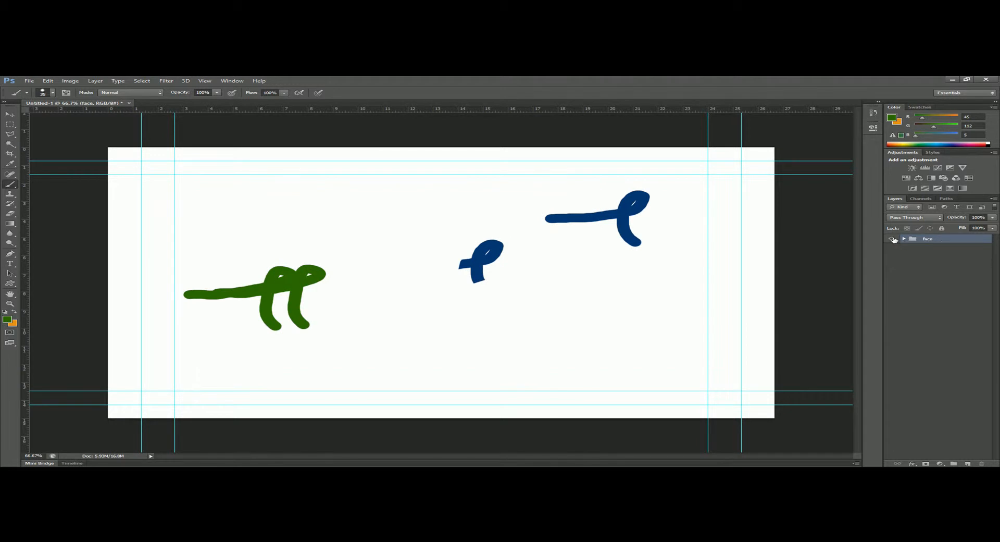
left_click(892, 238)
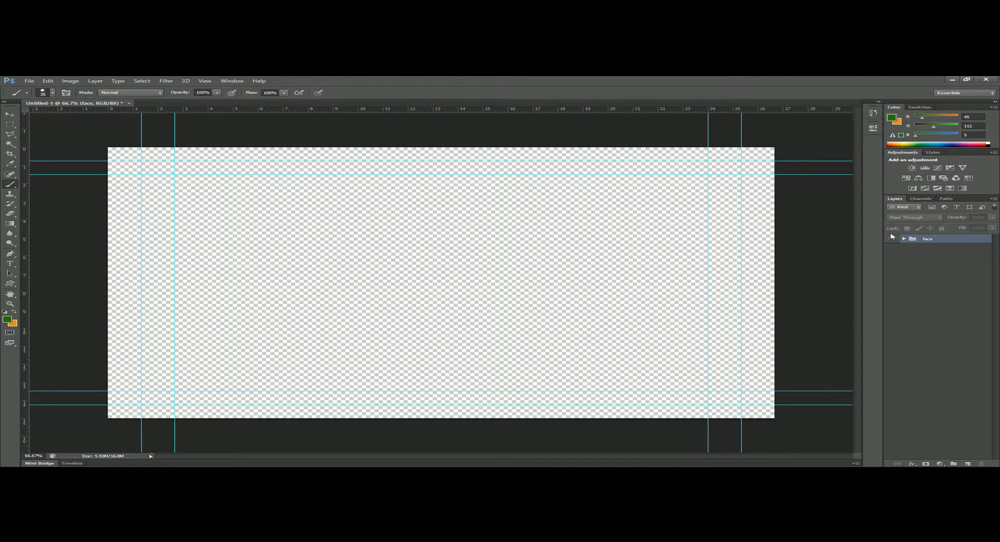
left_click(892, 238)
Expand the face group and hide Layers 4, 3, 2 and 0 individually, leaving only Layer 1 visible
left_click(904, 238)
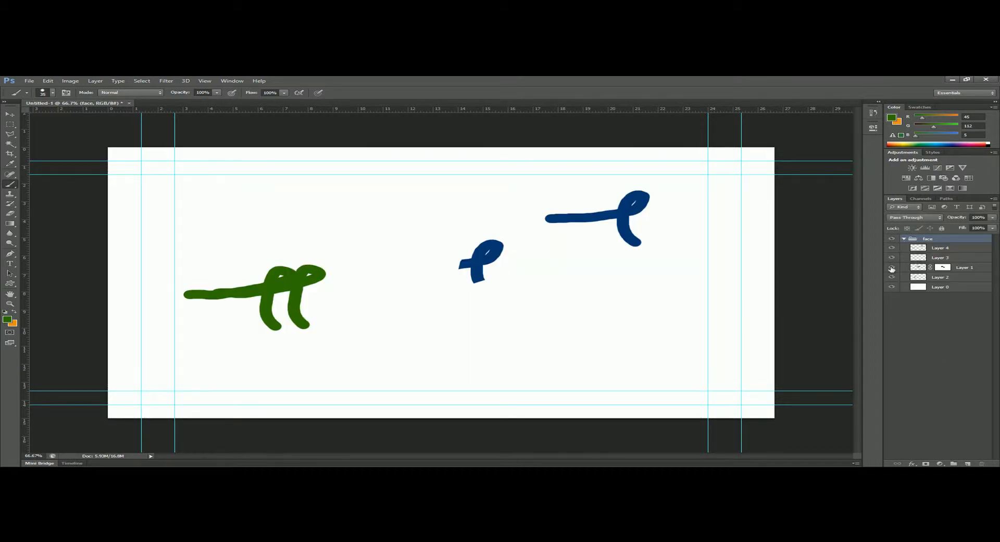
left_click(892, 248)
left_click(892, 258)
left_click(892, 277)
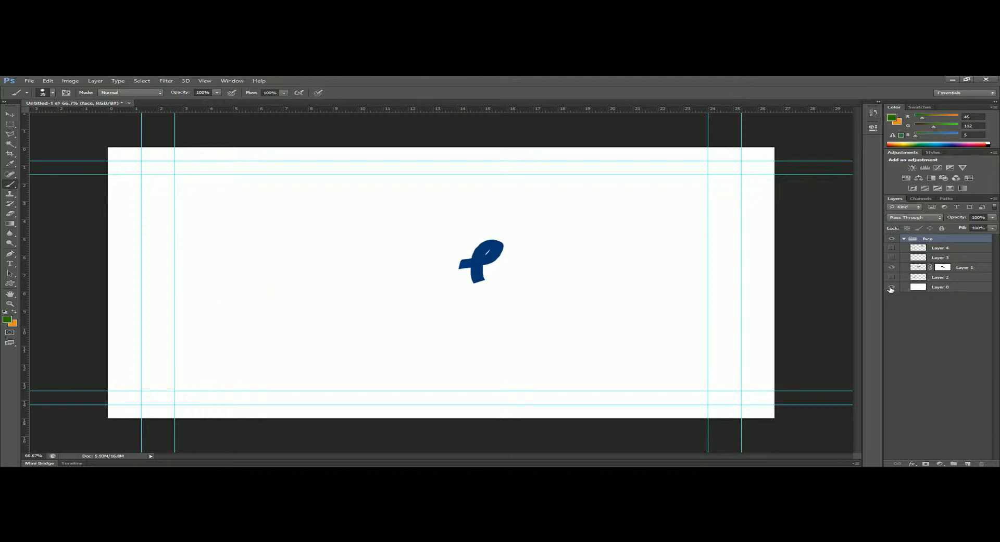
left_click(892, 288)
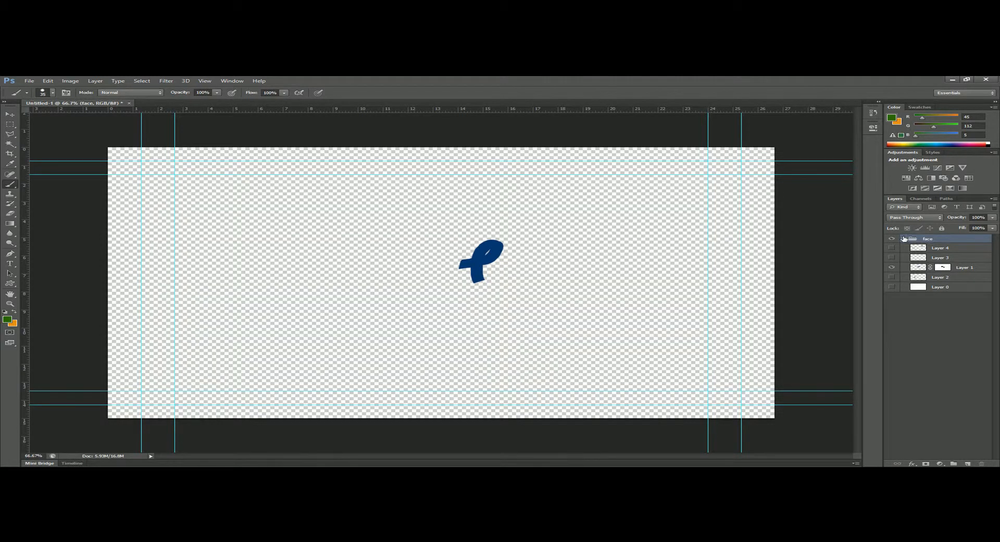
Collapse the face group and toggle the group's visibility several times, leaving it visible
left_click(904, 239)
left_click(904, 239)
left_click(904, 239)
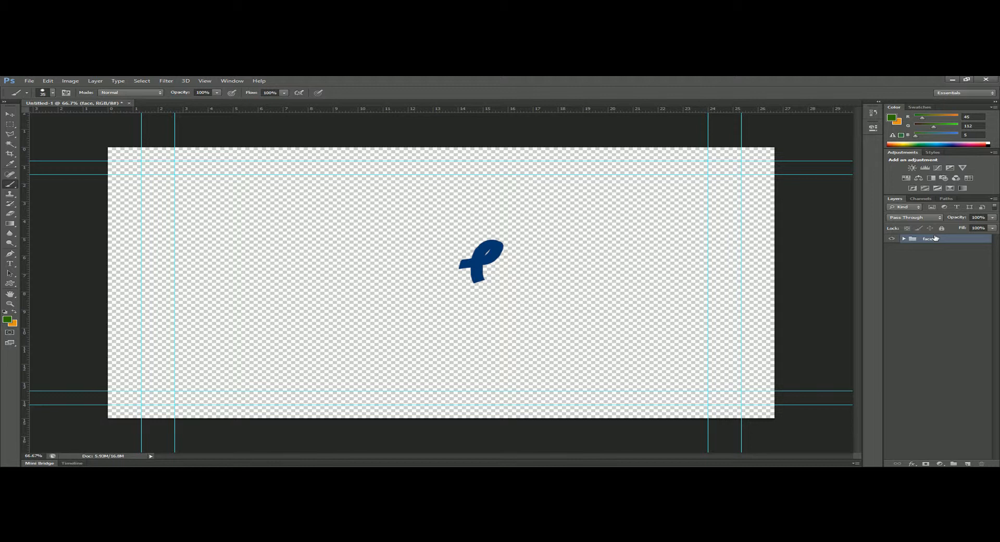
left_click(895, 241)
left_click(895, 241)
left_click(894, 241)
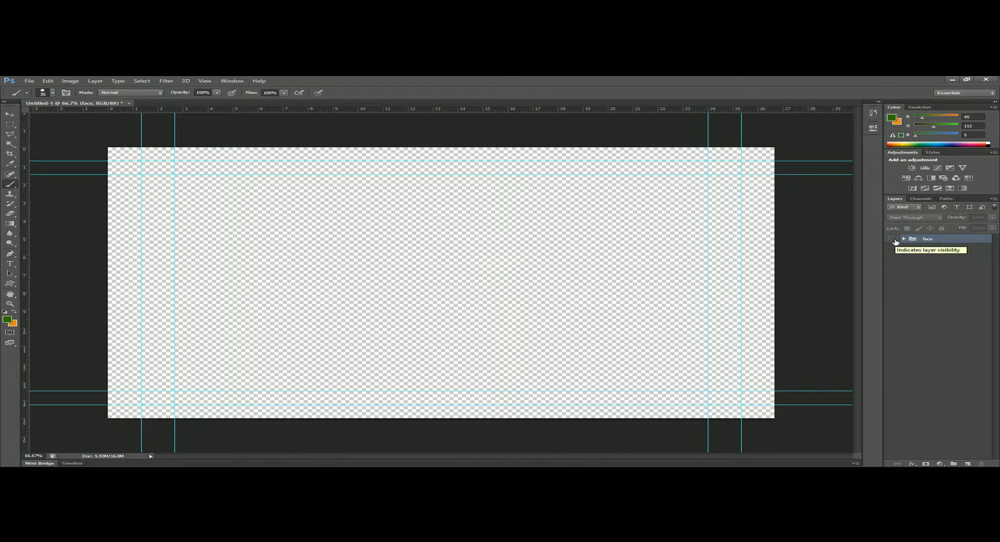
left_click(895, 240)
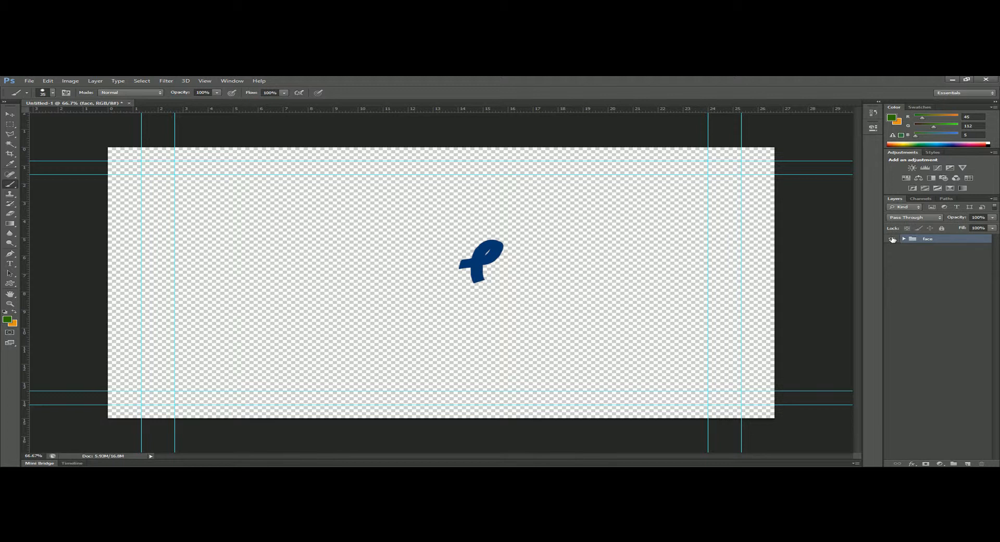
left_click(893, 239)
left_click(893, 240)
Add a Black & White adjustment layer above the face group, raise its Reds value slightly, and collapse its properties
left_click(941, 464)
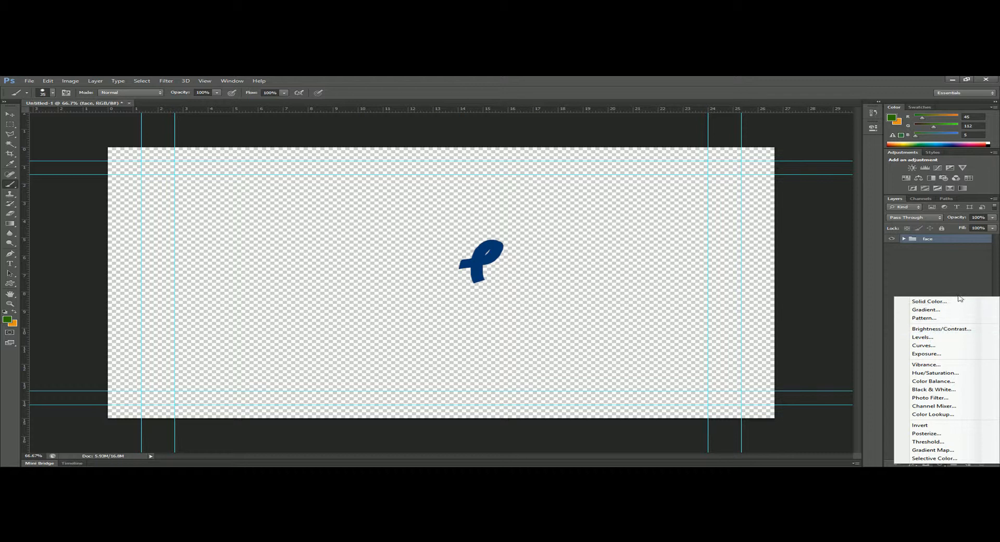
left_click(932, 389)
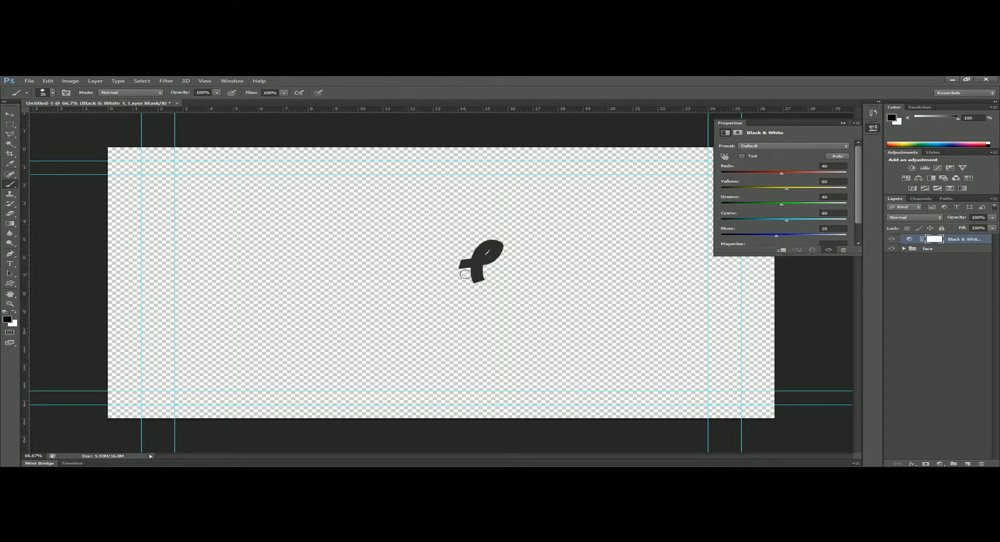
mouse_move(781, 174)
left_mouse_down()
mouse_move(772, 176)
mouse_move(794, 180)
left_mouse_up()
left_click(843, 123)
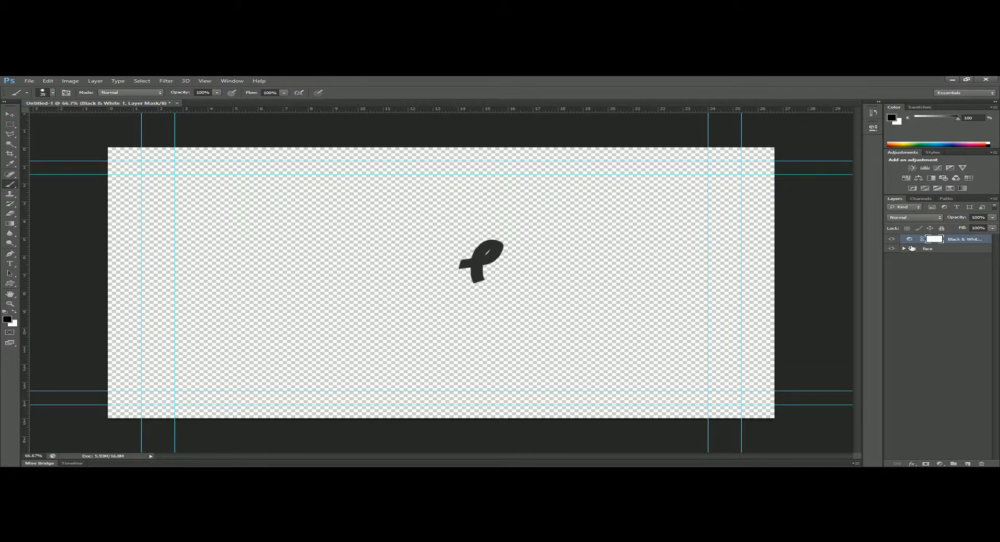
Toggle the Black & White adjustment layer off and on to compare, and delete it
left_click(891, 240)
left_click(891, 240)
left_click(891, 240)
left_click(891, 240)
left_click(970, 241)
key("Delete")
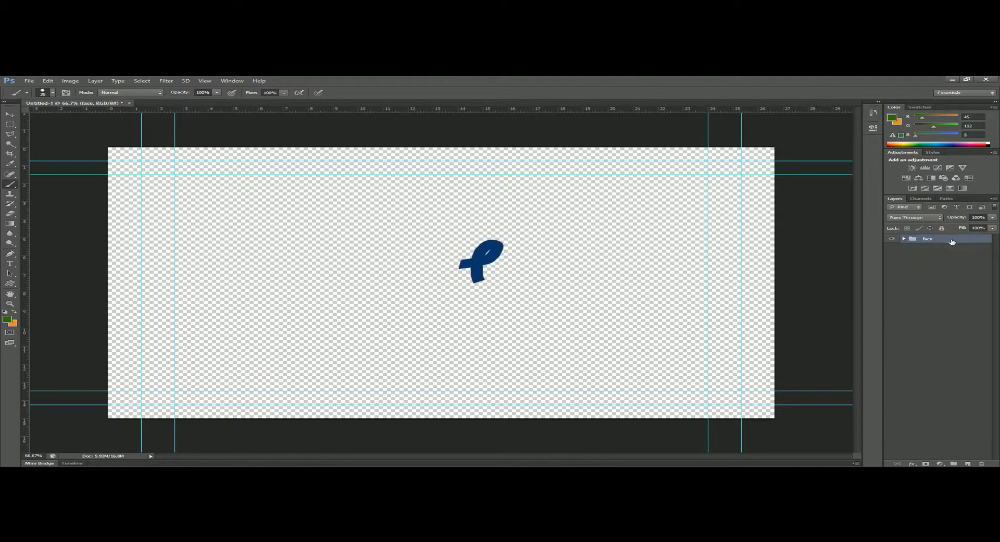
Try a Solid Color fill layer in light green c4d6b9 above Layer 1 inside the face group, and cancel it
left_click(940, 463)
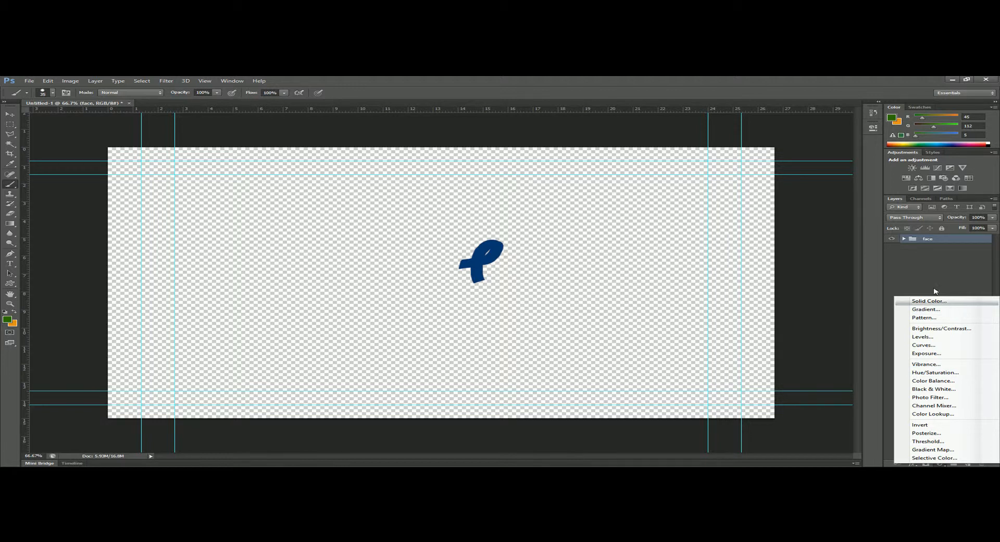
left_click(905, 239)
left_click(905, 240)
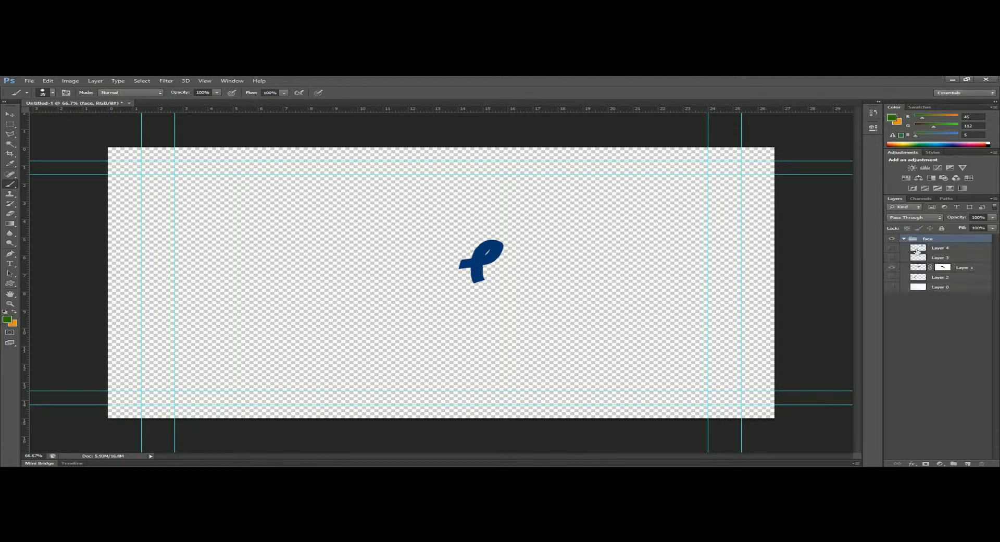
left_click(964, 267)
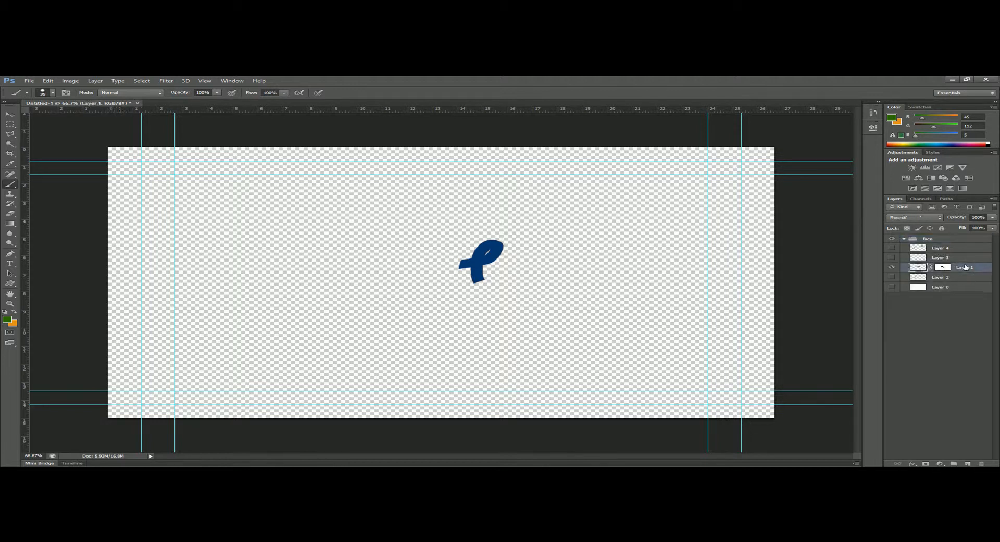
left_click(941, 464)
left_click(945, 301)
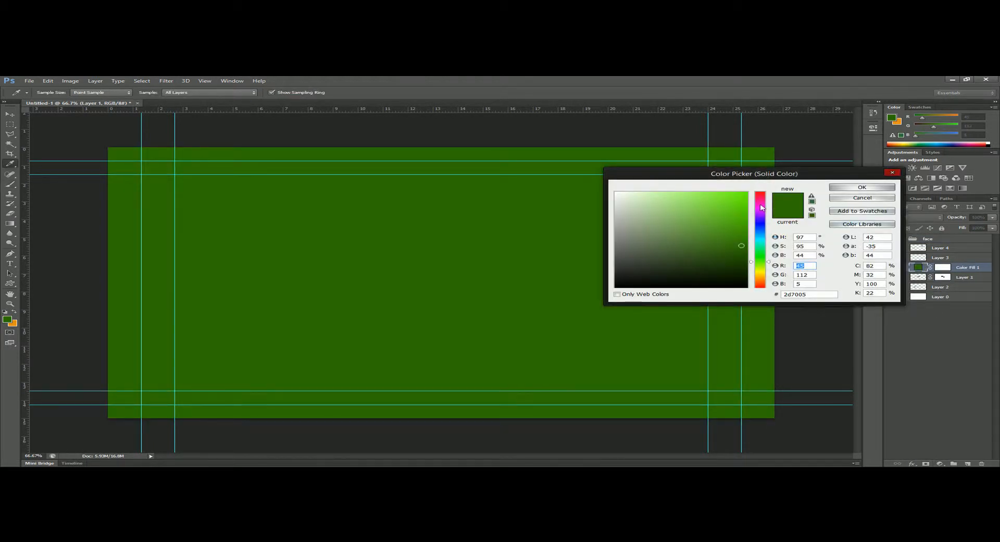
mouse_move(639, 281)
left_mouse_down()
mouse_move(665, 211)
mouse_move(658, 219)
mouse_move(633, 207)
left_mouse_up()
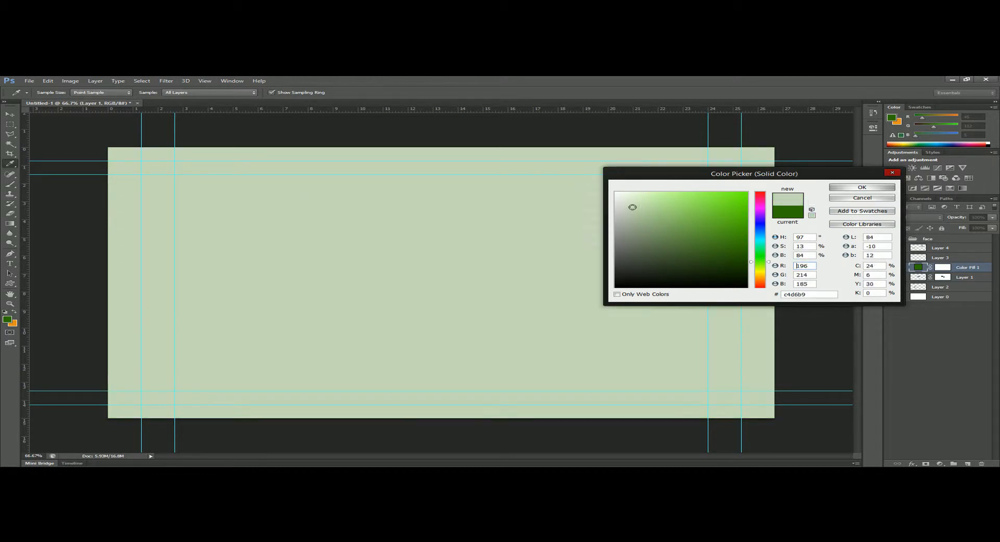
left_click(884, 201)
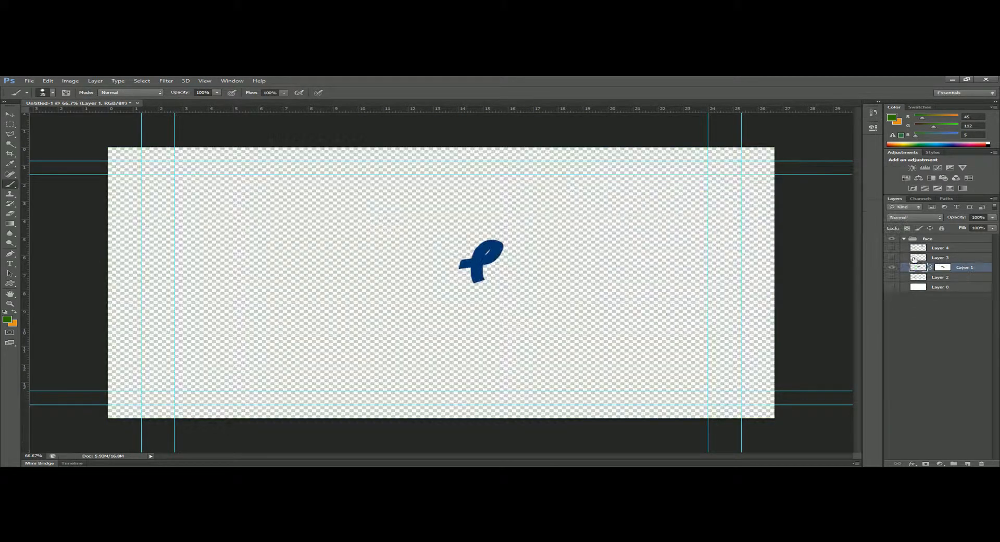
Select and show Layer 0, and undo the new group created above it
left_click(943, 286)
left_click(893, 288)
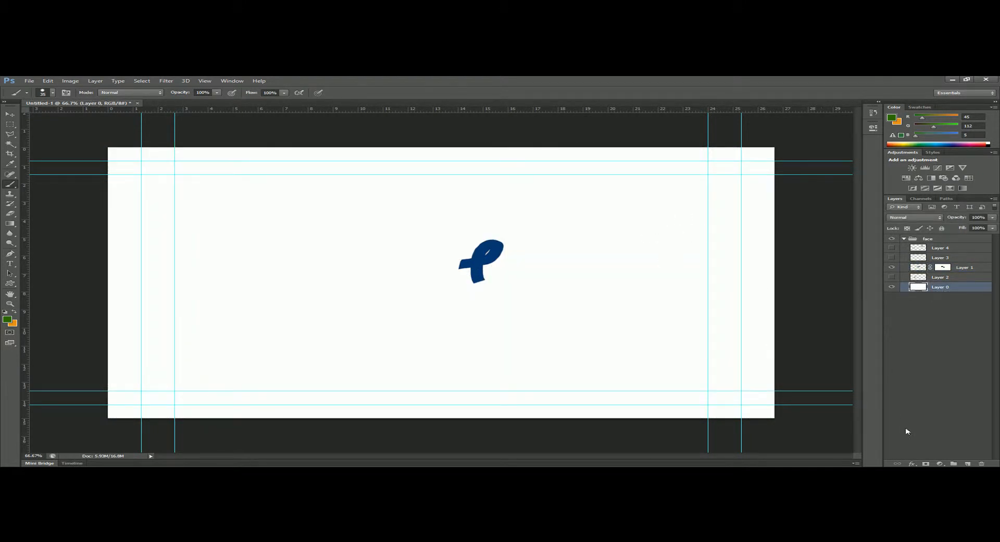
left_click(951, 464)
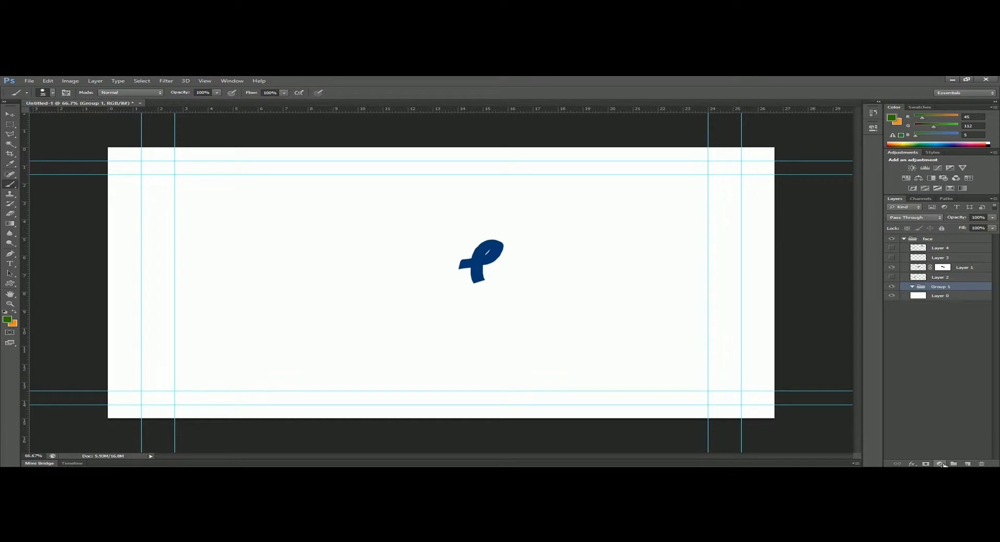
key("ctrl+z")
Add a Solid Color fill layer in near-black 111211 directly above Layer 0, and select Layer 1
left_click(941, 464)
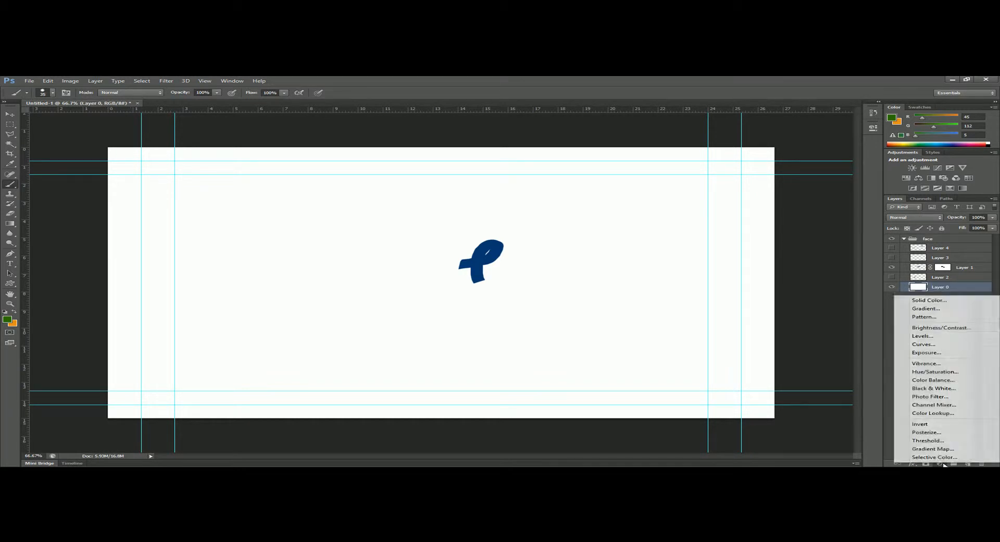
left_click(945, 306)
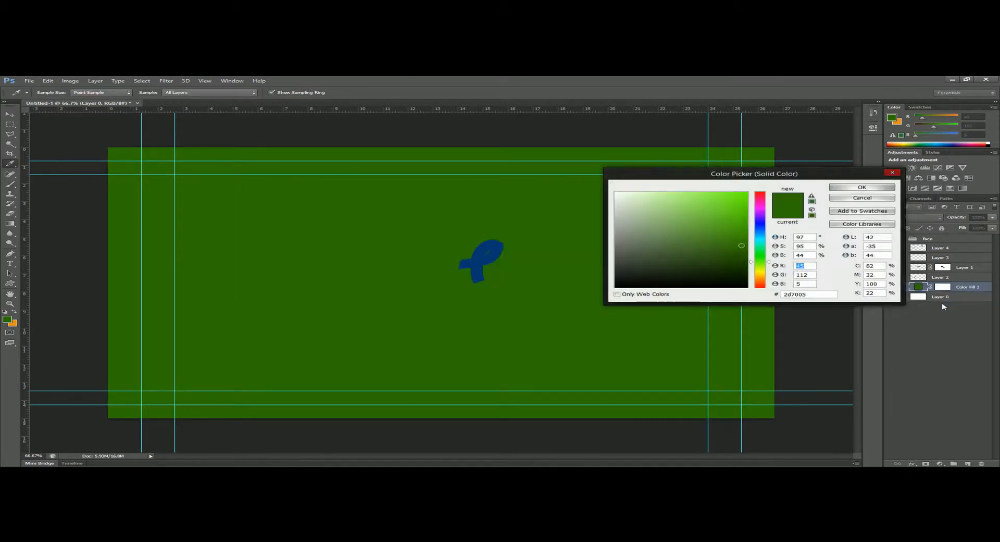
left_click(666, 215)
mouse_move(682, 234)
left_mouse_down()
mouse_move(659, 196)
mouse_move(607, 191)
mouse_move(615, 245)
mouse_move(640, 277)
mouse_move(748, 293)
mouse_move(732, 247)
mouse_move(661, 245)
mouse_move(654, 270)
mouse_move(621, 280)
mouse_move(721, 263)
mouse_move(622, 276)
left_mouse_up()
left_click(625, 281)
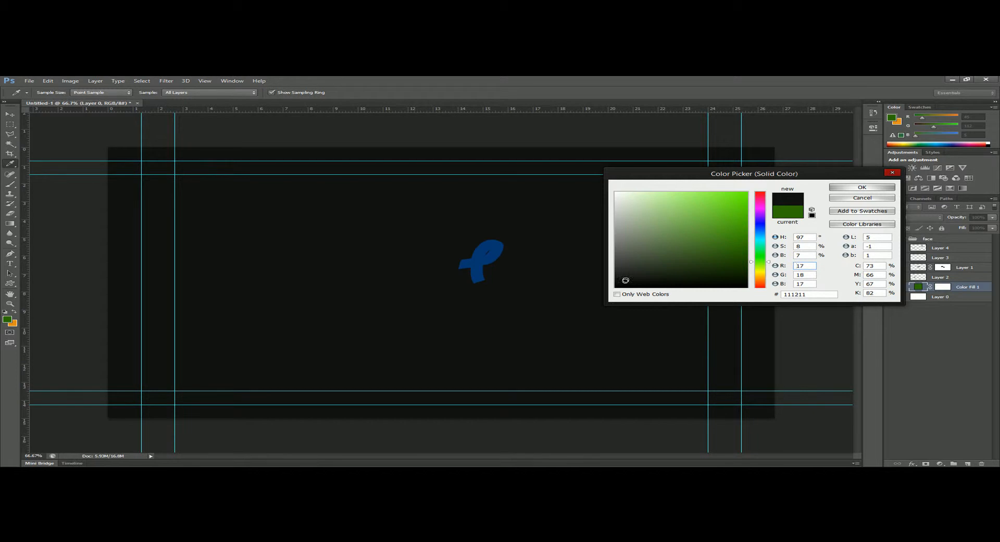
left_click(870, 188)
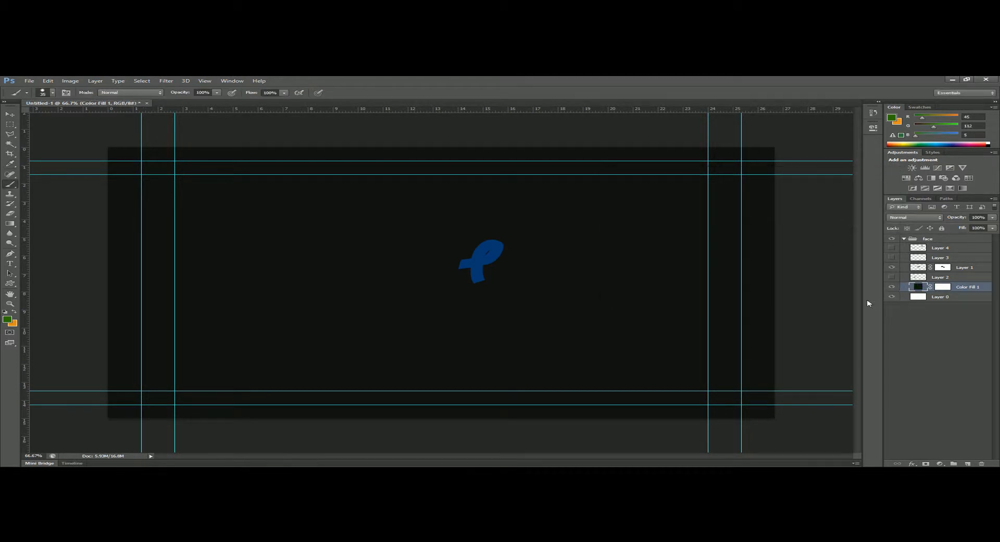
left_click(973, 269)
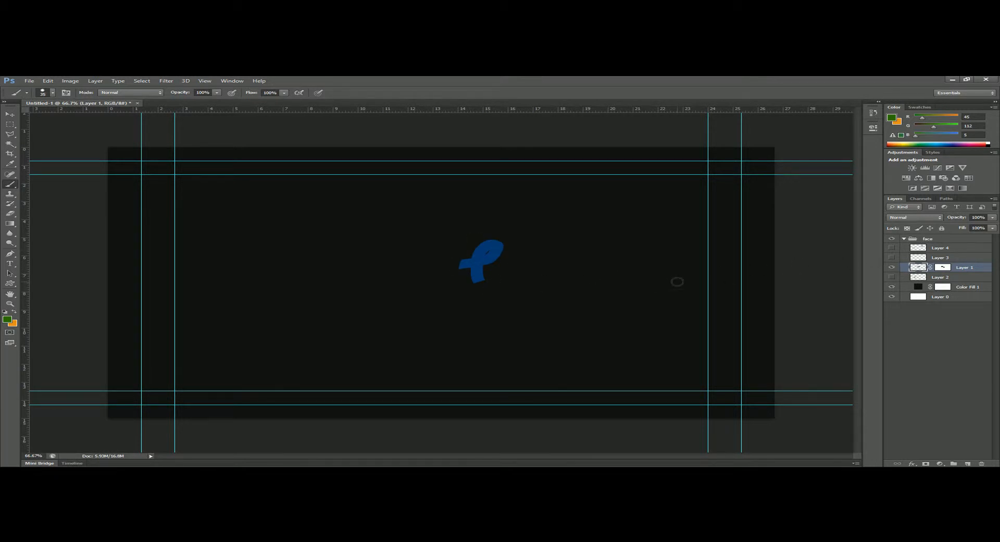
Select the blue stroke on Layer 1 with the Magic Wand Tool, targeting the layer's pixels, and switch back to the Brush tool
left_click(10, 145)
right_click(10, 145)
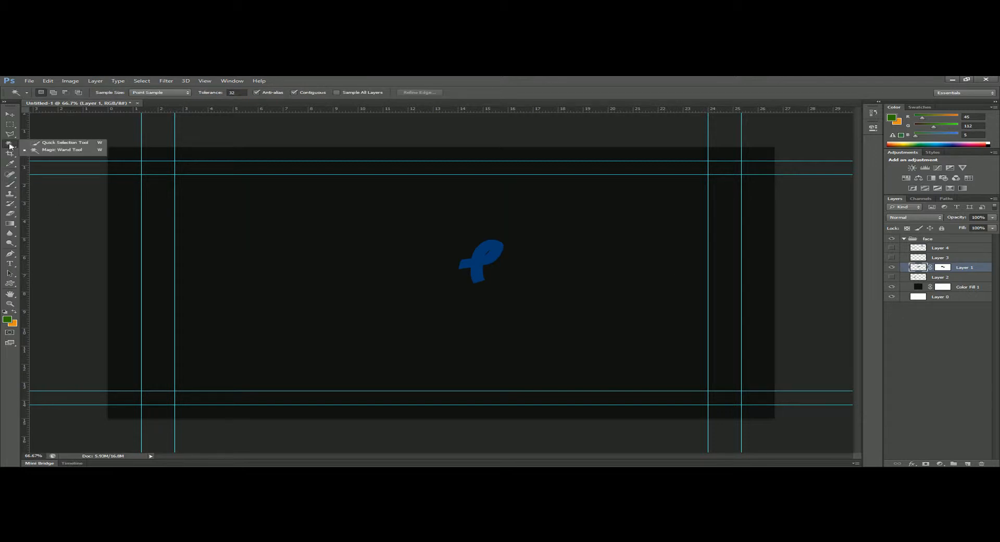
left_click(63, 150)
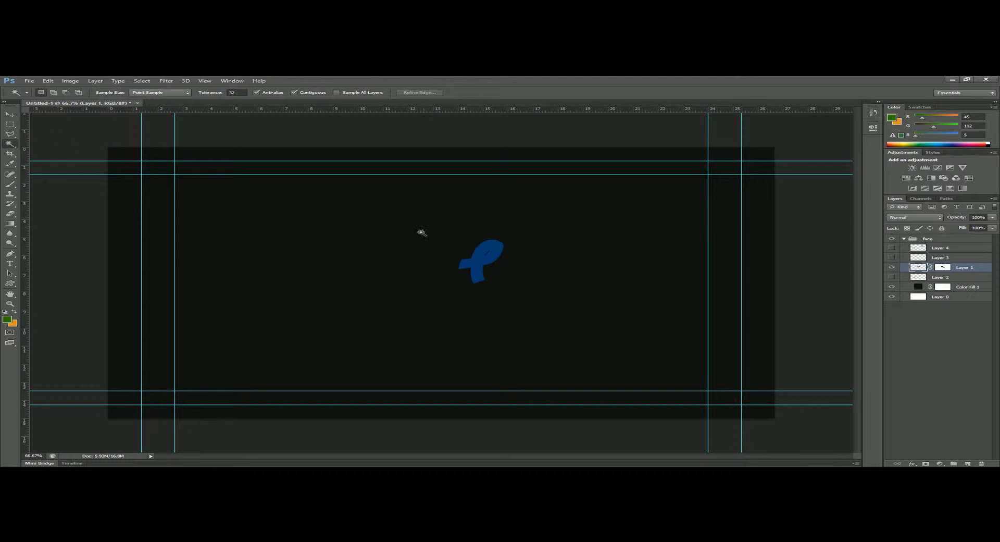
left_click(476, 266)
left_click(951, 269)
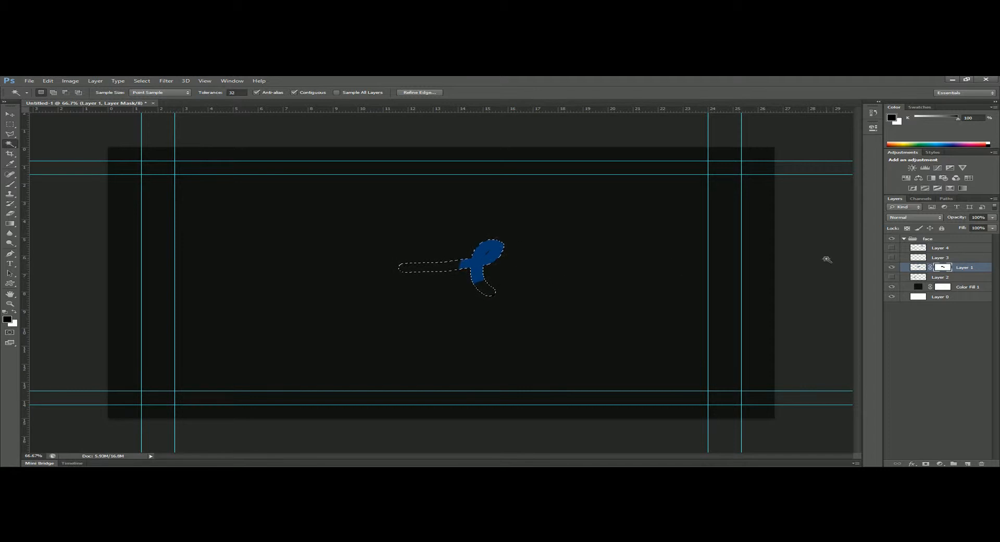
left_click(917, 267)
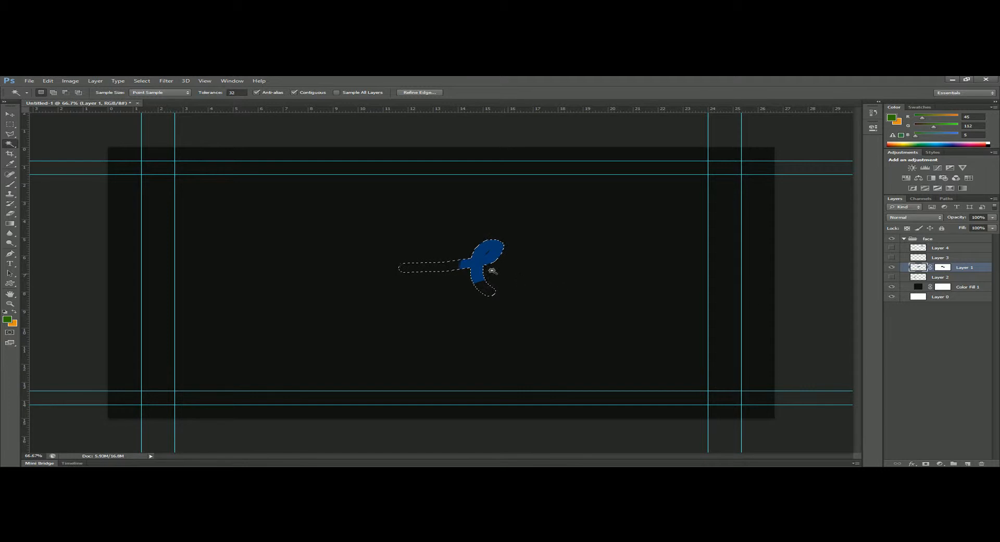
left_click(473, 267)
key("b")
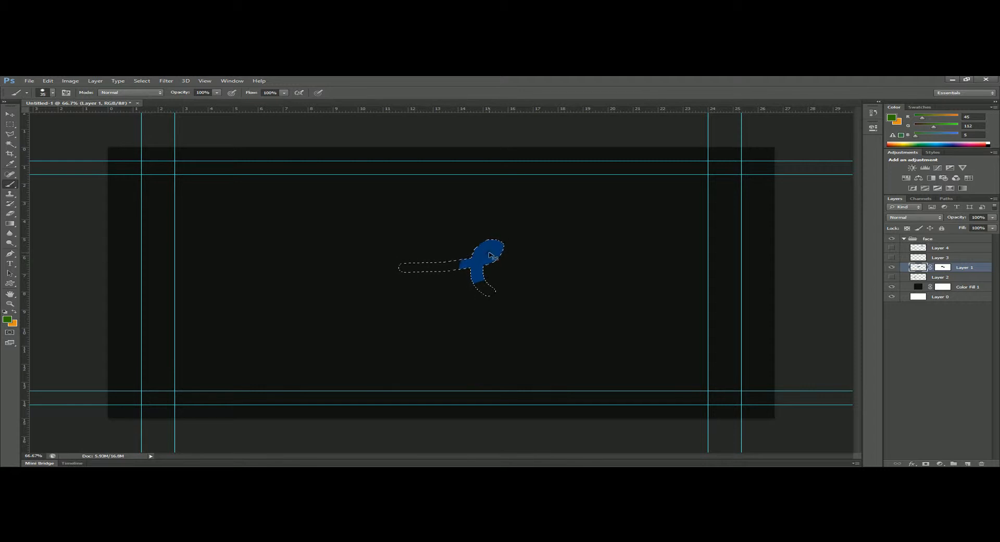
Add a Color Overlay effect to Layer 1 and pick green 2d8818 as its overlay color
key("ctrl+plus")
key("ctrl+plus")
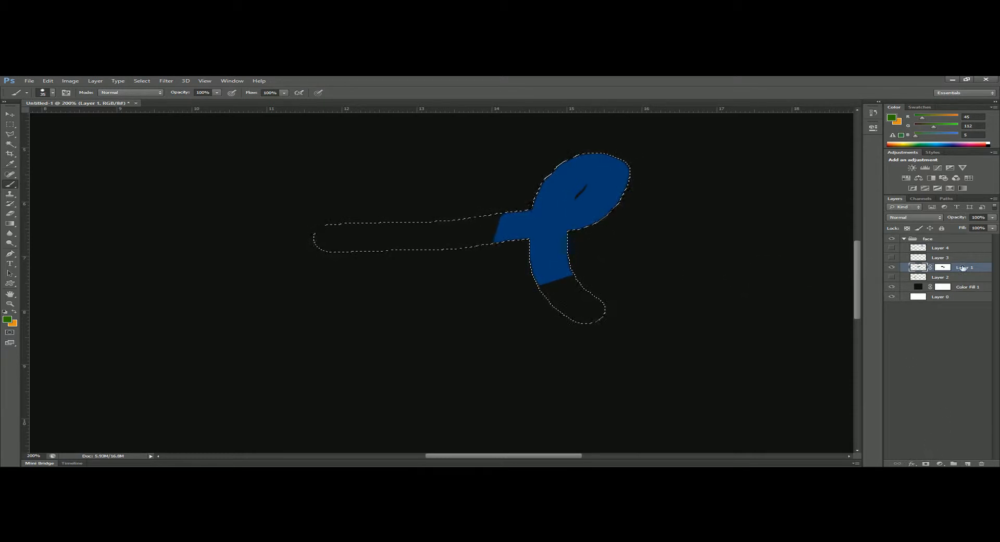
left_click(913, 463)
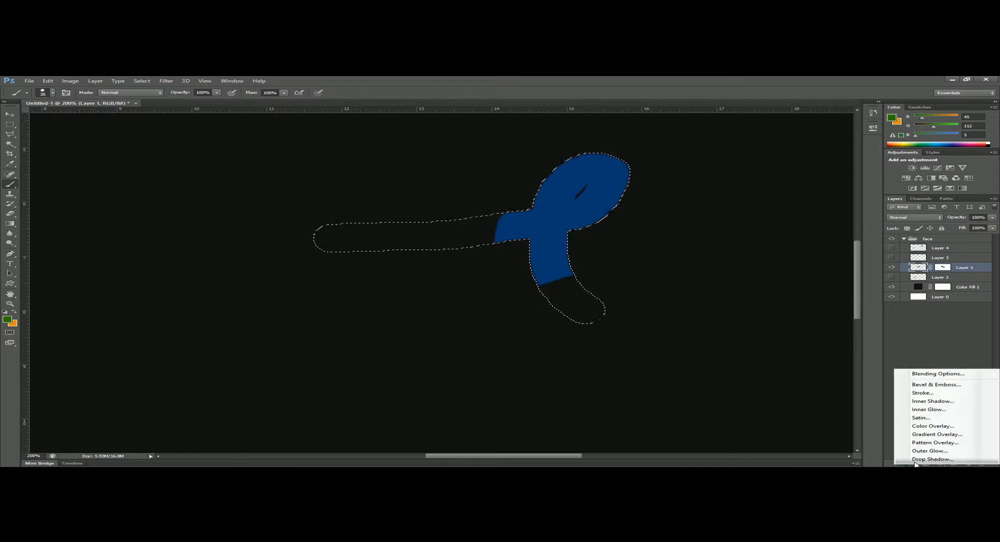
left_click(933, 425)
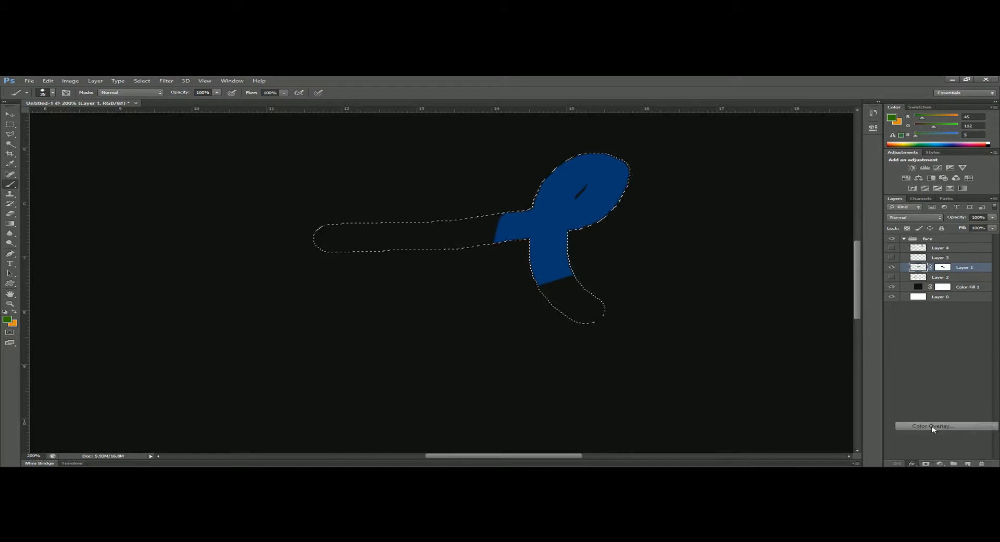
left_click_drag(677, 159, 735, 218)
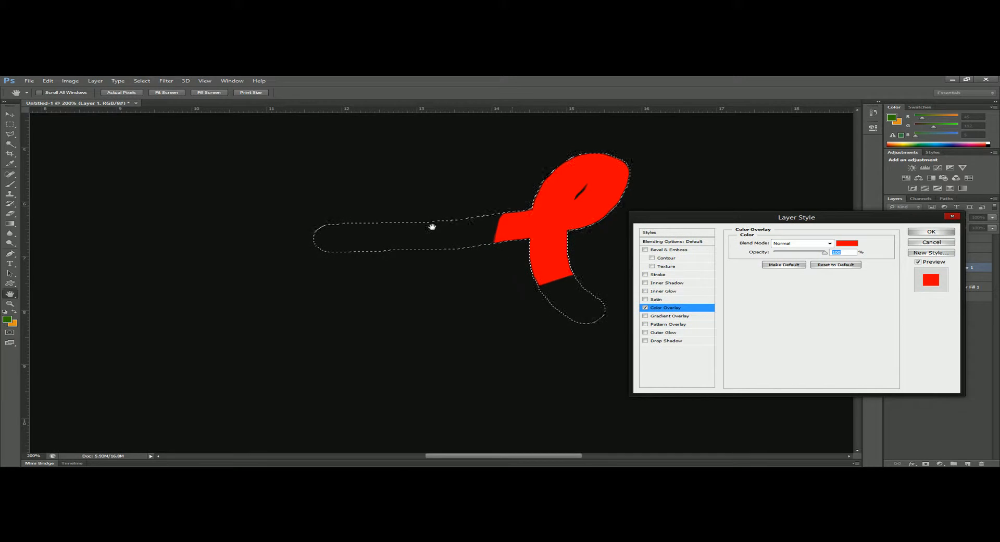
left_click(848, 242)
mouse_move(762, 263)
left_mouse_down()
mouse_move(761, 226)
mouse_move(761, 246)
left_mouse_up()
left_click(687, 221)
left_click_drag(688, 221, 634, 216)
left_click(759, 259)
left_click(724, 237)
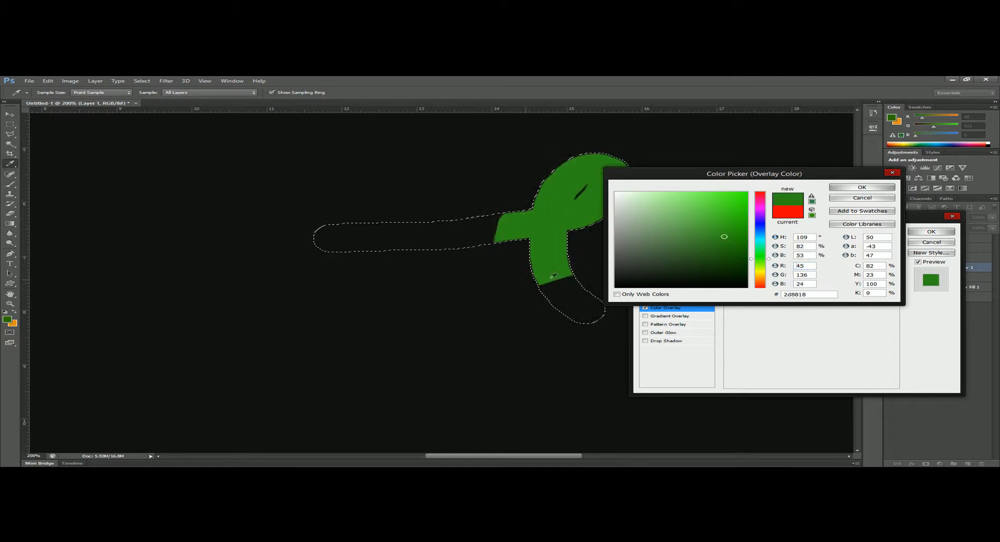
Sample the near-black background and the orange swatch, set the overlay to foreground green 2d7005, and apply the Color Overlay
left_click_drag(721, 177, 731, 209)
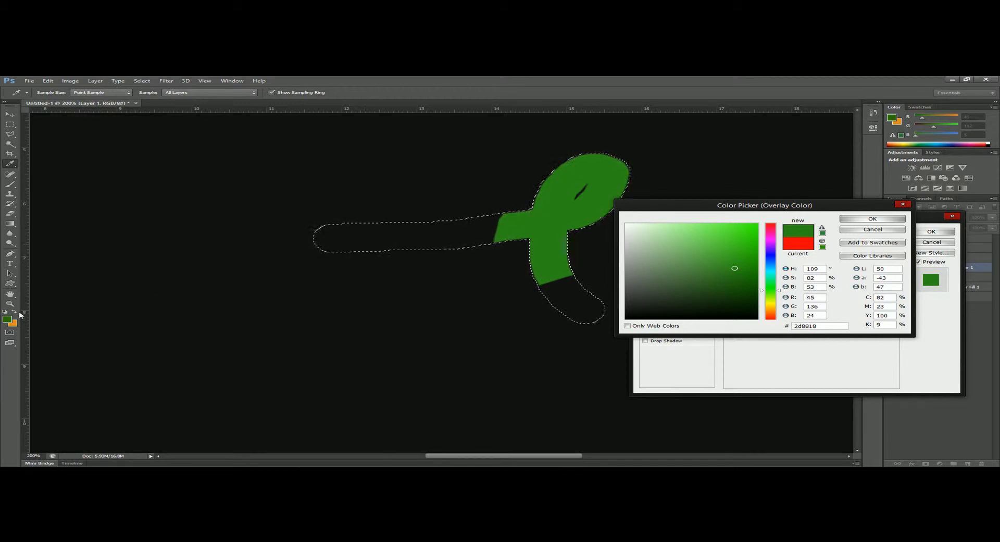
left_click(369, 326)
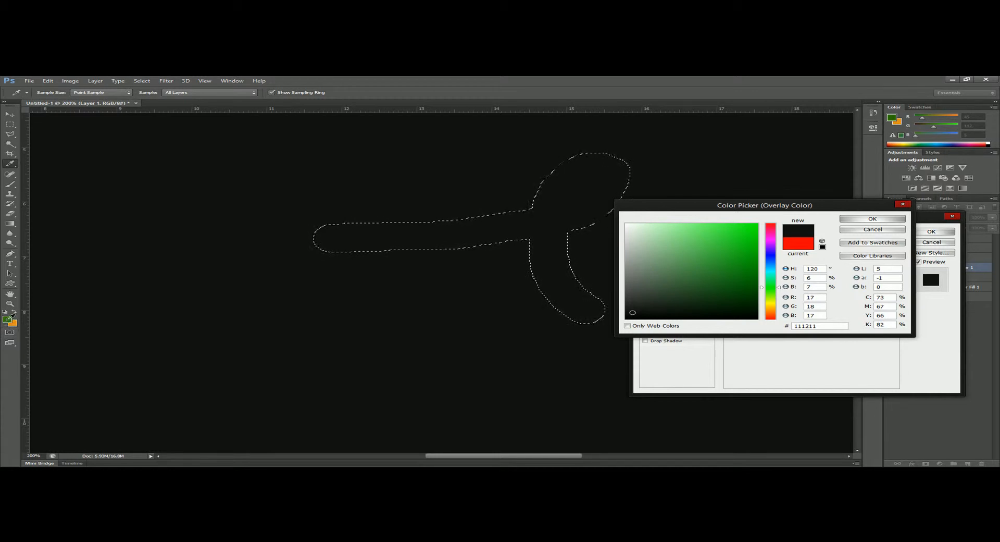
left_click(8, 319)
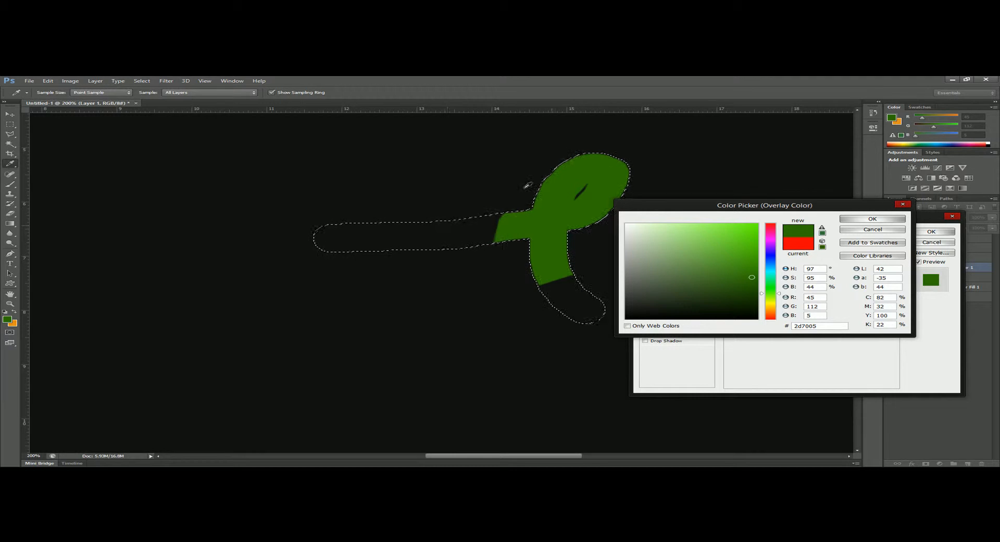
left_click(14, 323)
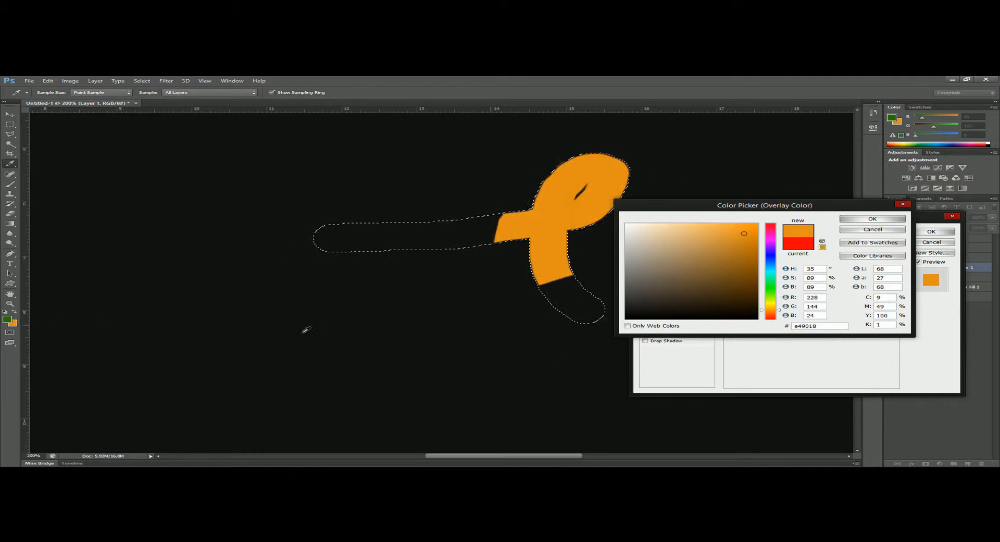
left_click(8, 316)
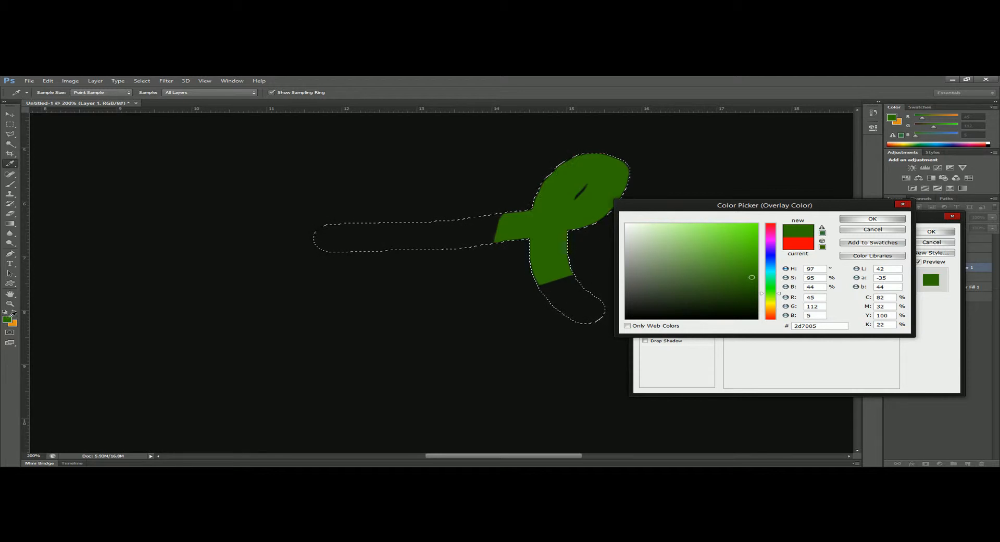
left_click(866, 220)
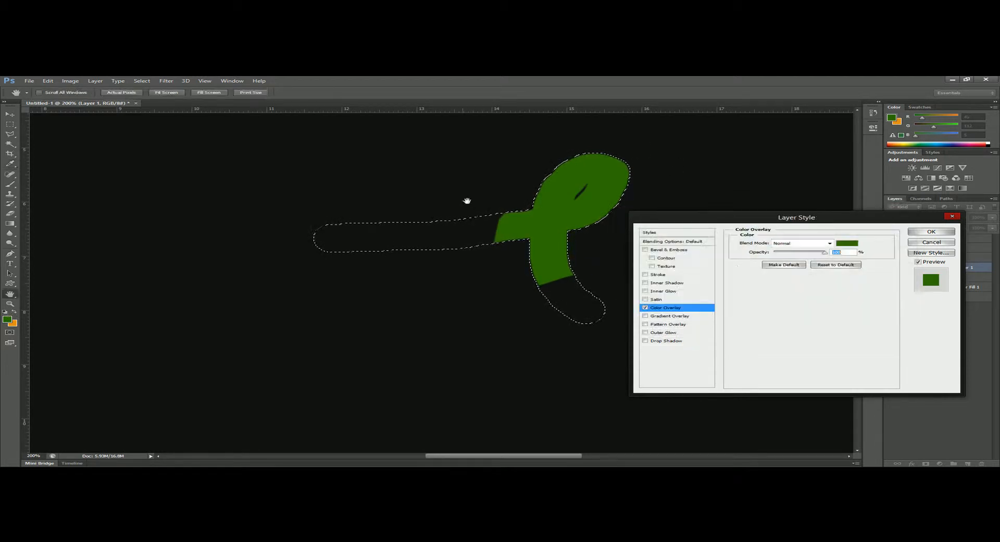
left_click(931, 232)
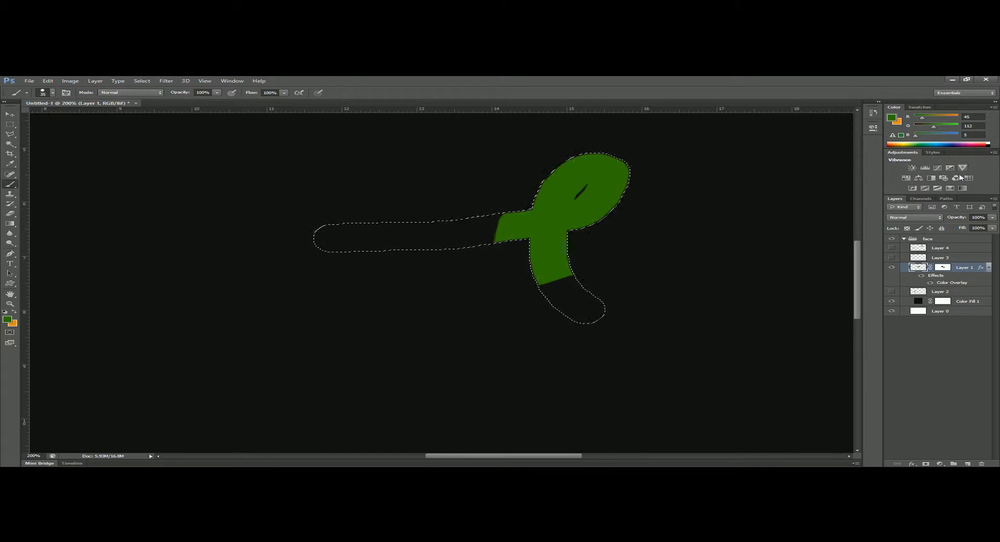
left_click(912, 463)
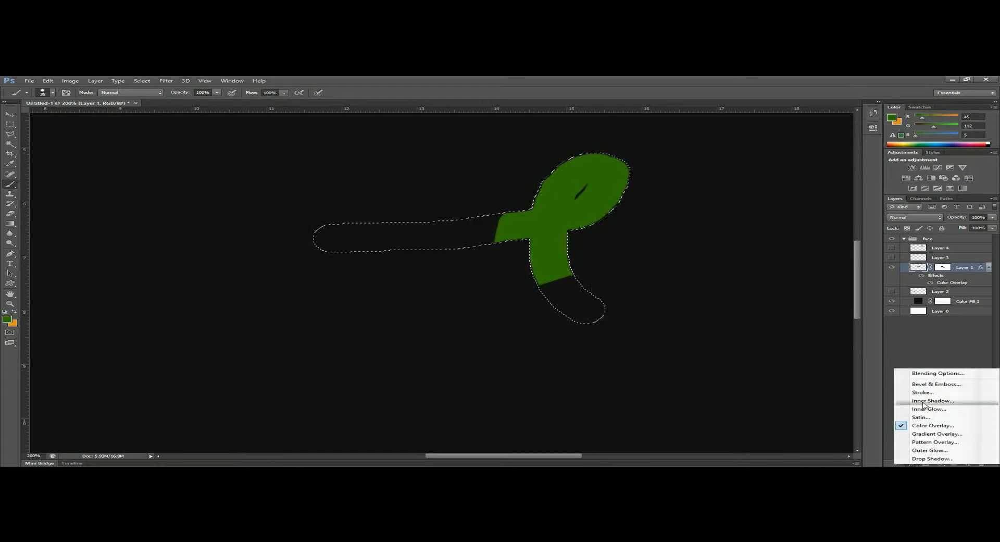
left_click(941, 464)
left_click(941, 464)
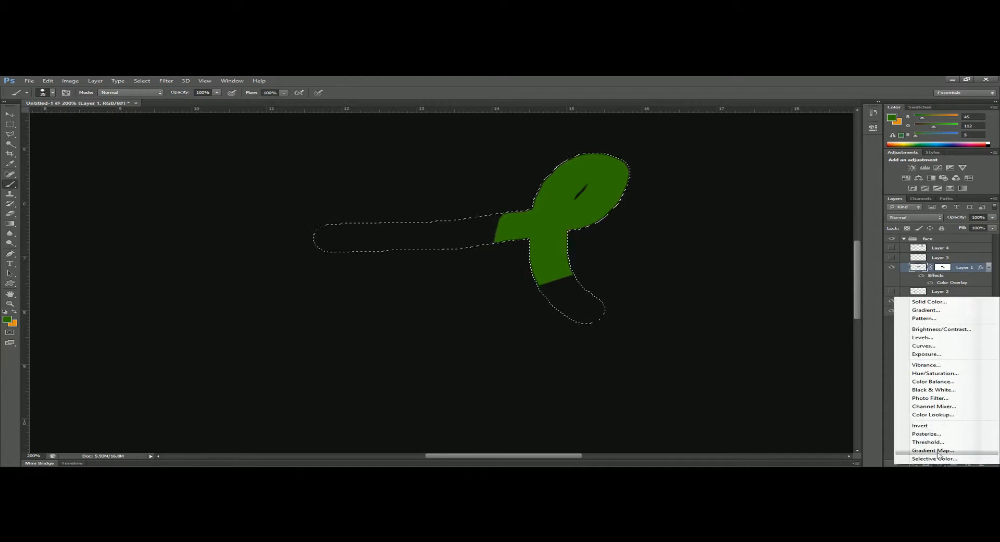
left_click(914, 86)
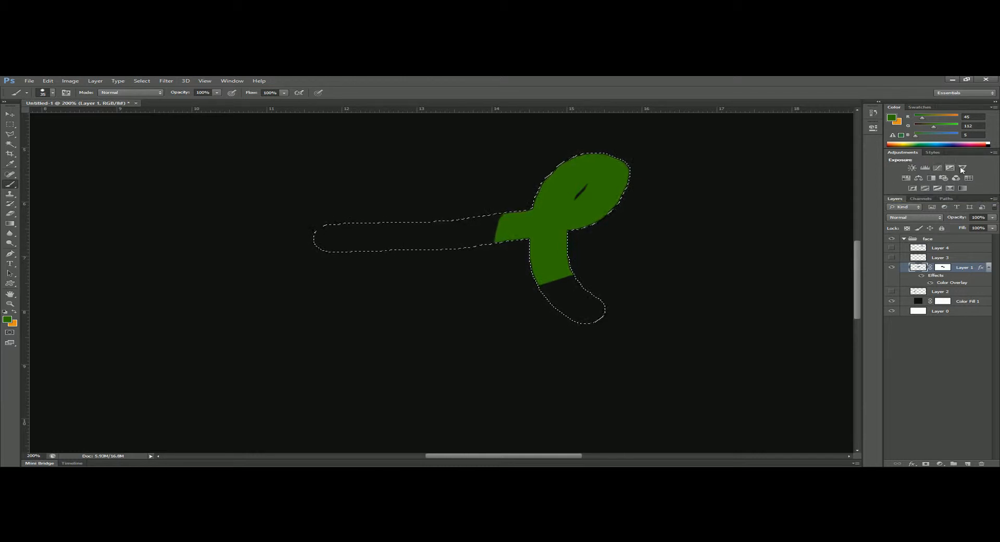
Add a Curves adjustment layer above Layer 1 from the selection, and try lowering the Red channel's white point before restoring it
left_click(938, 169)
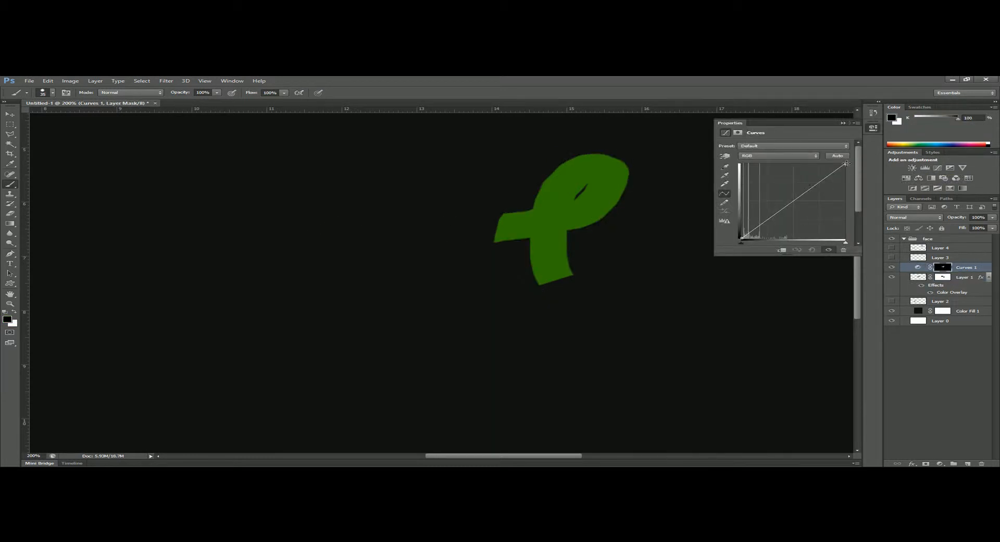
mouse_move(846, 164)
left_mouse_down()
mouse_move(771, 223)
mouse_move(828, 224)
mouse_move(849, 162)
left_mouse_up()
mouse_move(846, 243)
left_mouse_down()
mouse_move(755, 243)
mouse_move(845, 243)
left_mouse_up()
left_click(767, 157)
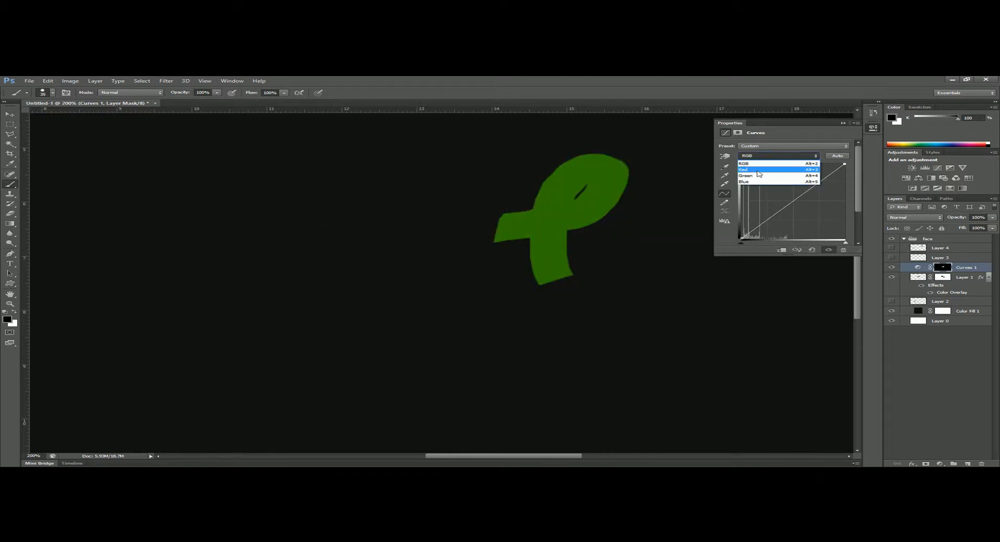
left_click(759, 170)
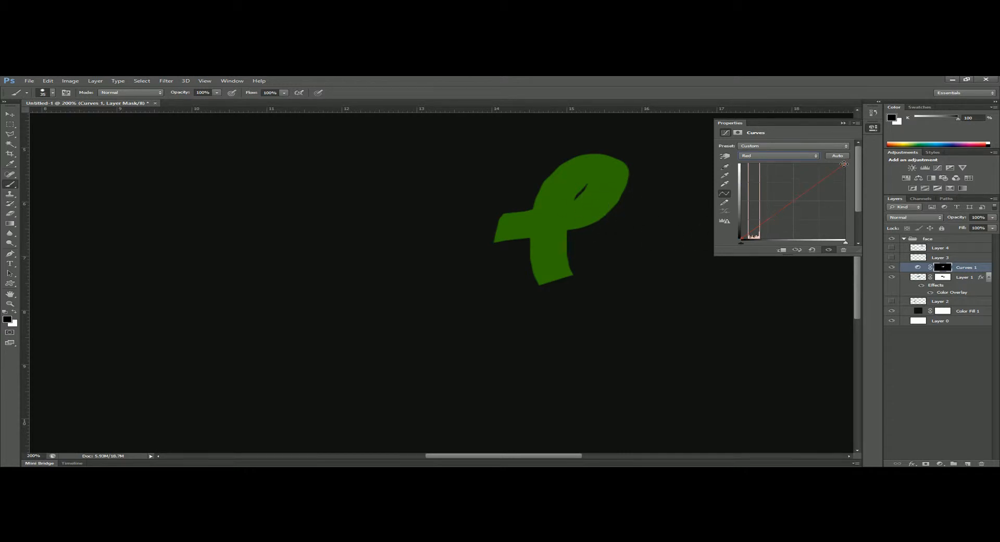
left_click_drag(845, 243, 763, 246)
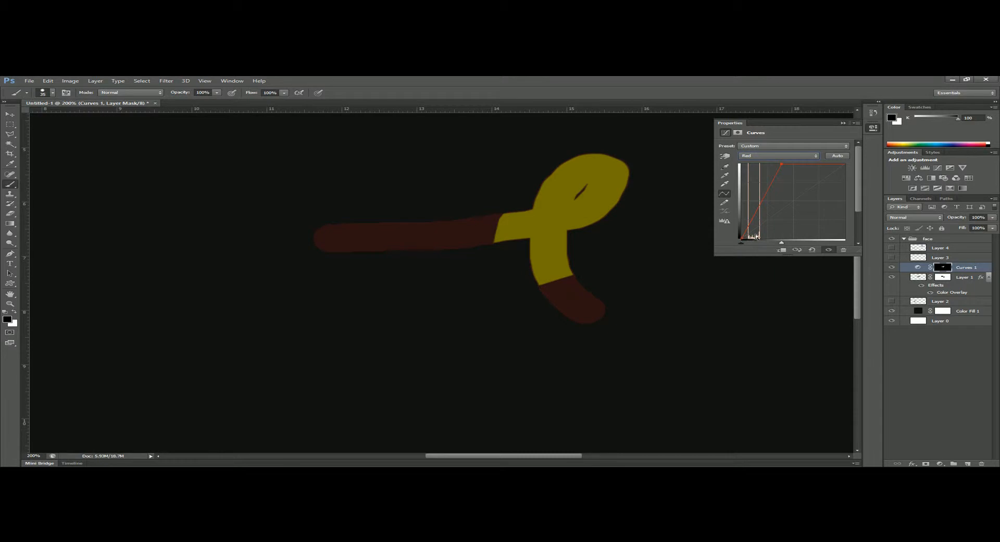
left_click_drag(783, 245, 858, 244)
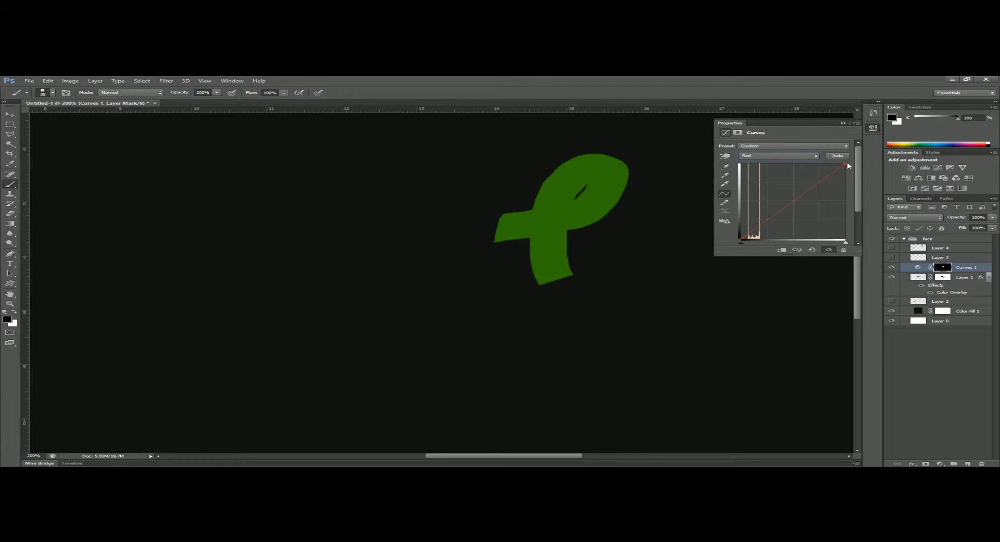
Bend the composite RGB curve into a wave with several points, and collapse the Curves properties
left_click(770, 157)
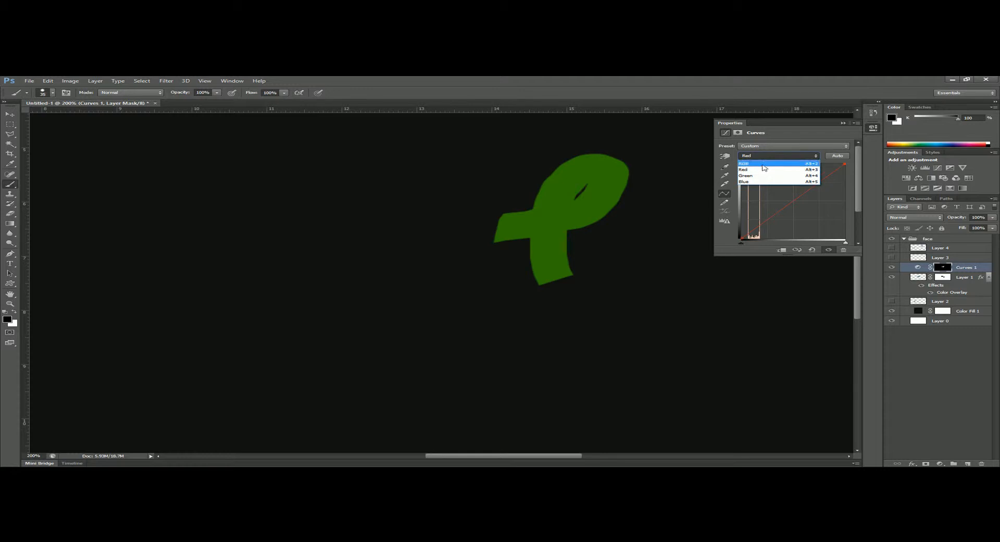
left_click(764, 164)
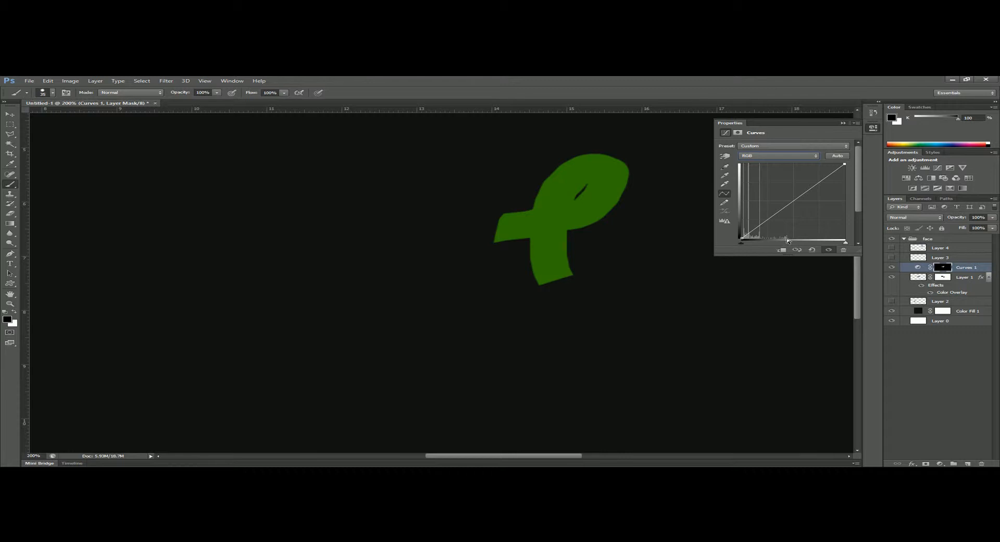
left_click_drag(792, 201, 819, 195)
left_click_drag(752, 219, 767, 221)
left_click_drag(830, 190, 830, 198)
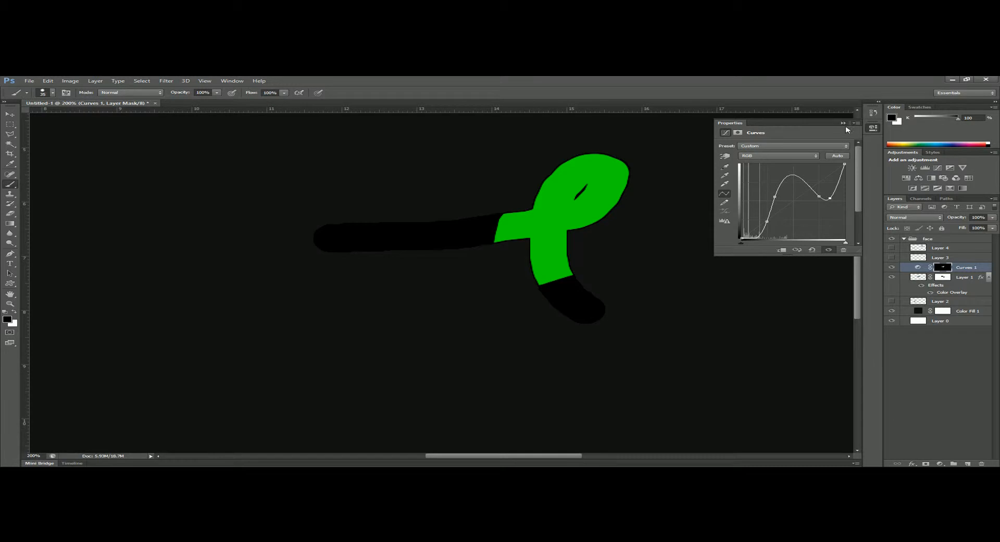
left_click(846, 125)
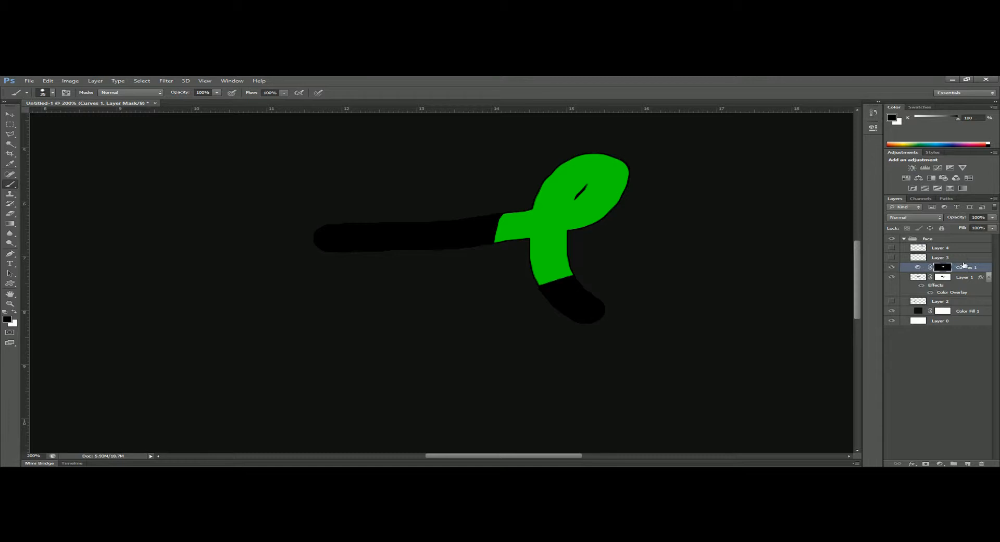
Delete the Curves adjustment layer above Layer 1, undo the deletion, and discard the layer again
left_click(963, 266)
key("Delete")
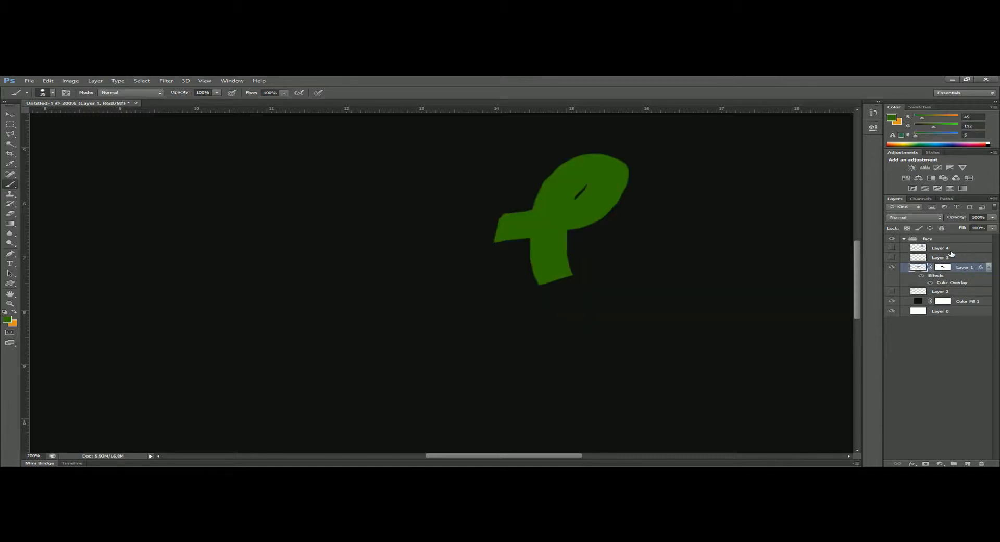
key("ctrl+z")
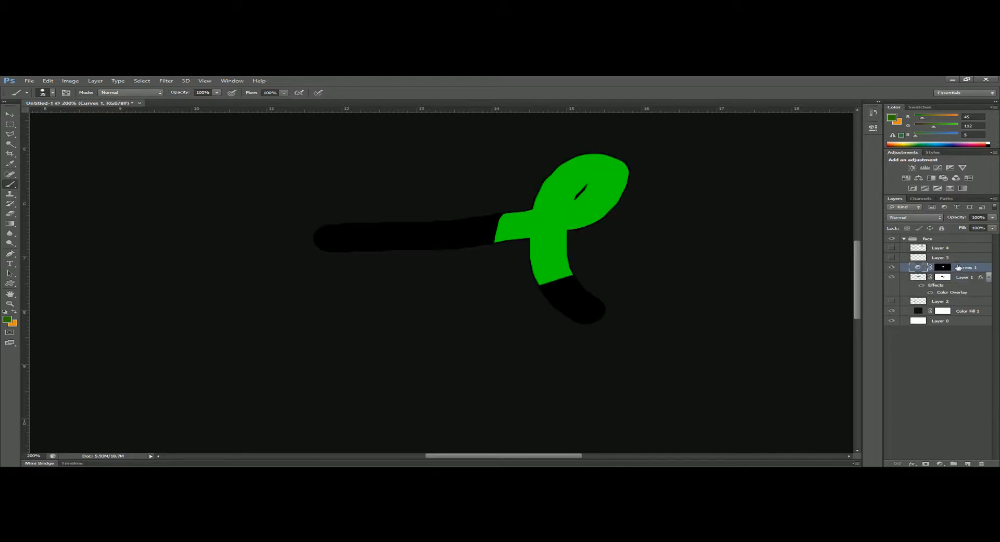
mouse_move(963, 267)
left_mouse_down()
mouse_move(964, 461)
mouse_move(982, 463)
left_mouse_up()
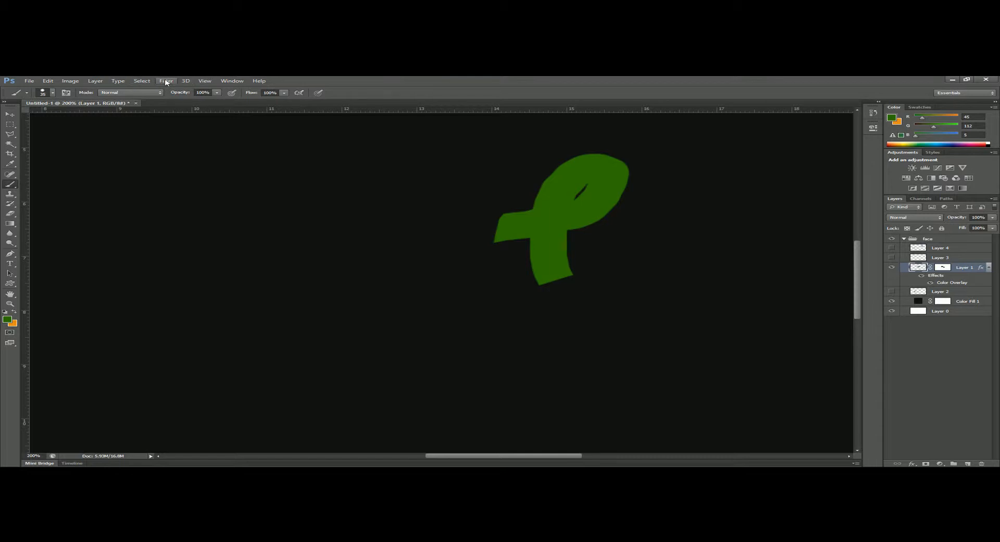
Open the Filter Gallery for Layer 1 and preview the first Artistic filters, from Colored Pencil to Neon Glow
left_click(204, 81)
mouse_move(189, 84)
mouse_move(231, 79)
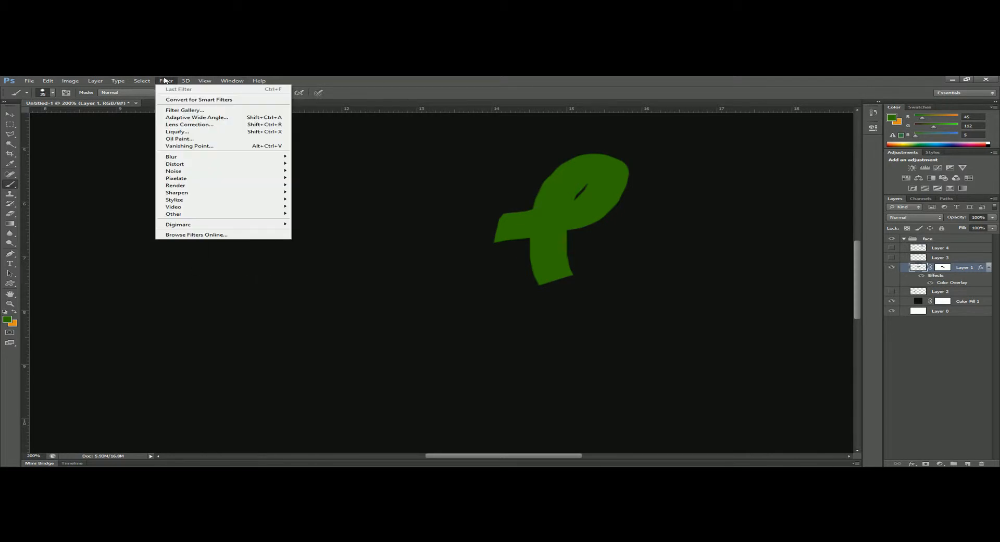
left_click(196, 110)
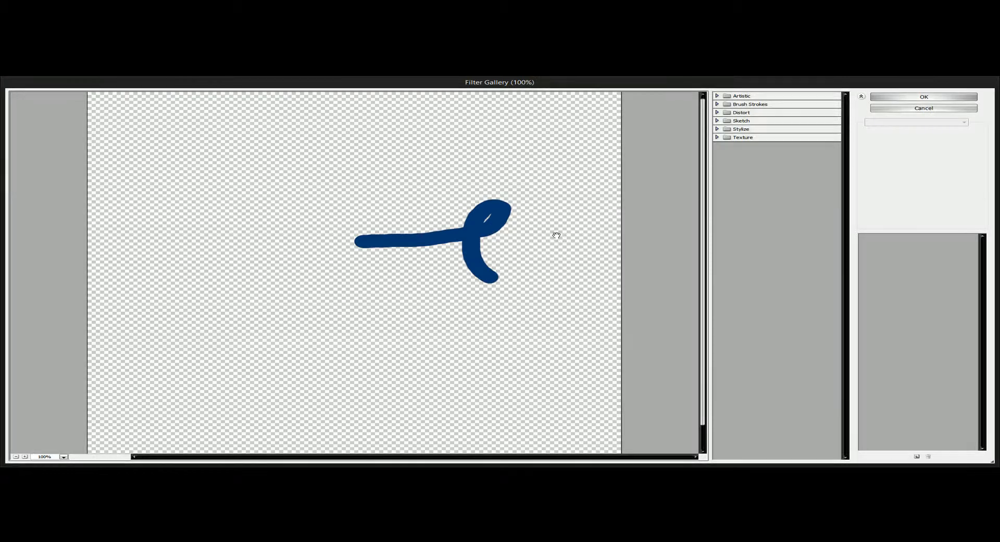
left_click(737, 97)
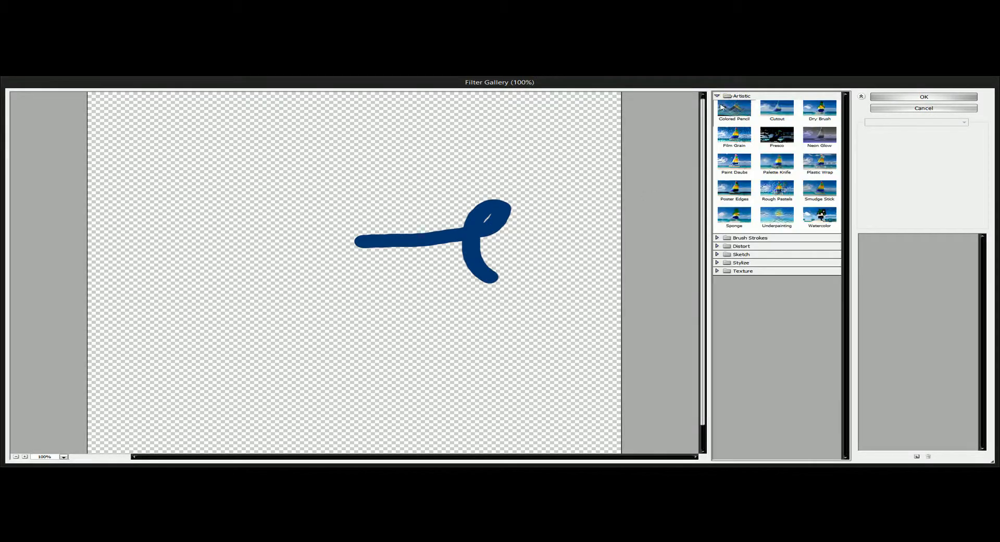
left_click(730, 115)
left_click(806, 115)
left_click(777, 110)
left_click(734, 136)
left_click(777, 136)
left_click(806, 141)
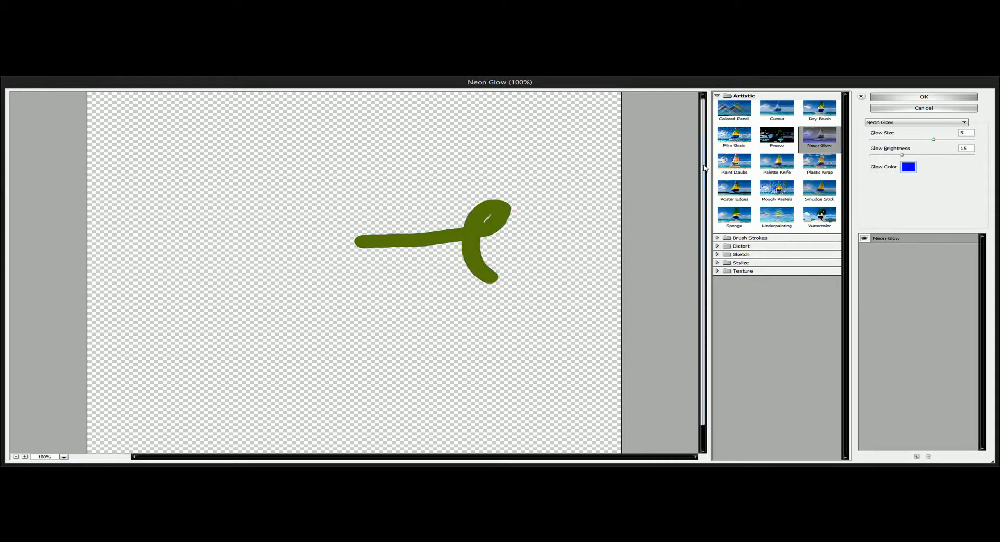
Preview the remaining Artistic filters, from Paint Daubs to Watercolor, comparing Rough Pastels with Smudge Stick
left_click(725, 167)
left_click(777, 162)
left_click(819, 163)
left_click(742, 191)
left_click(779, 192)
left_click(819, 194)
left_click(784, 191)
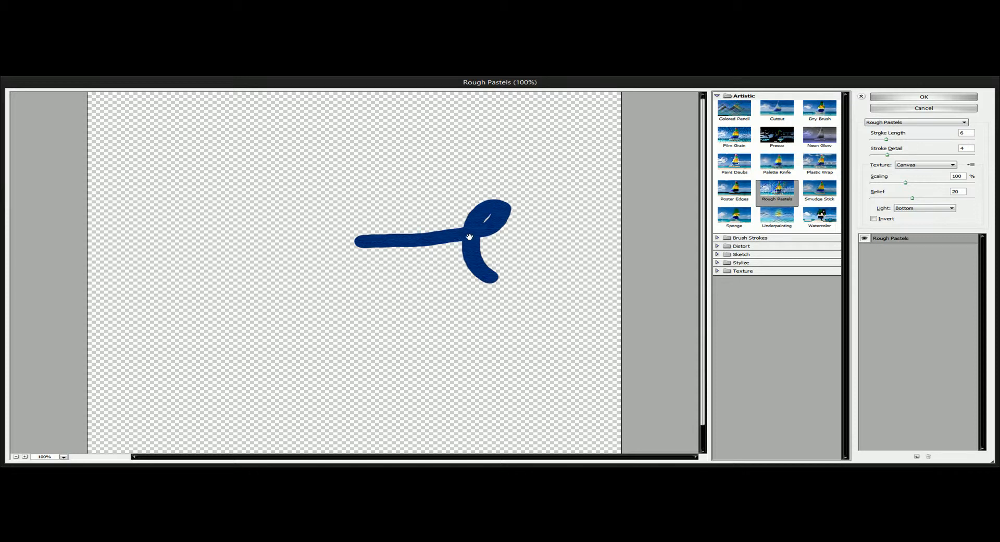
left_click(824, 194)
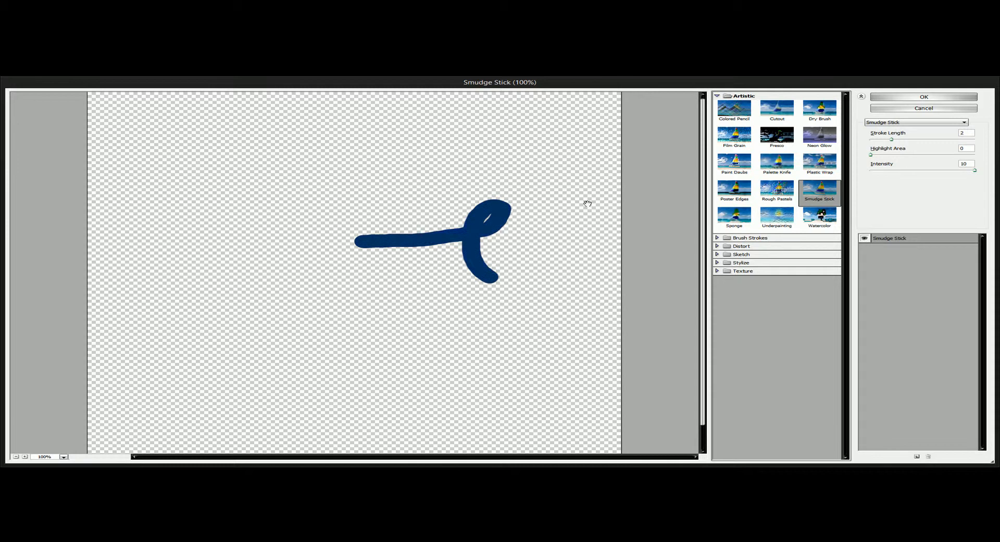
left_click(777, 216)
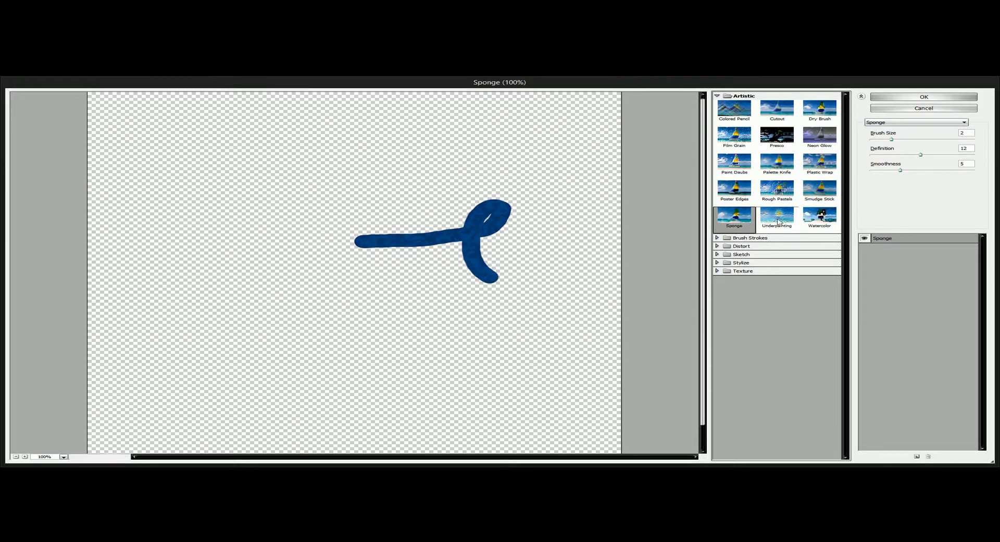
left_click(804, 218)
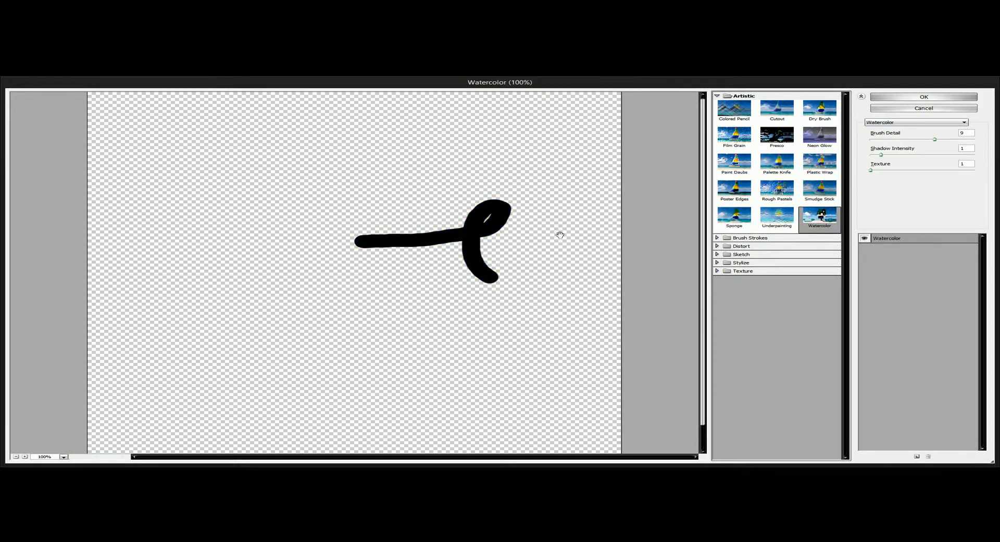
Preview the Brush Strokes filters, including Angled Strokes, Crosshatch, Ink Outlines, Spatter and Sumi-e
left_click(771, 240)
left_click(761, 249)
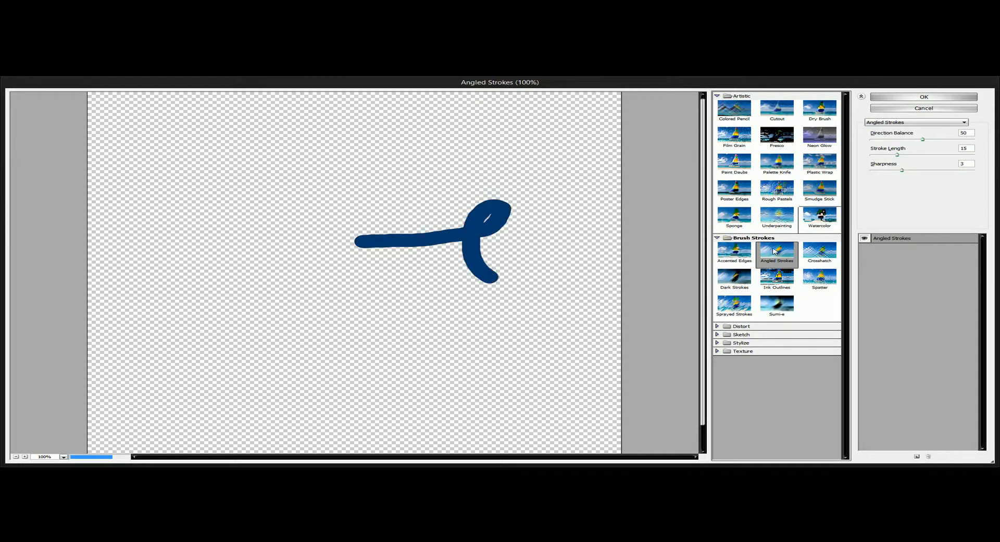
left_click(823, 256)
left_click(725, 277)
left_click(762, 279)
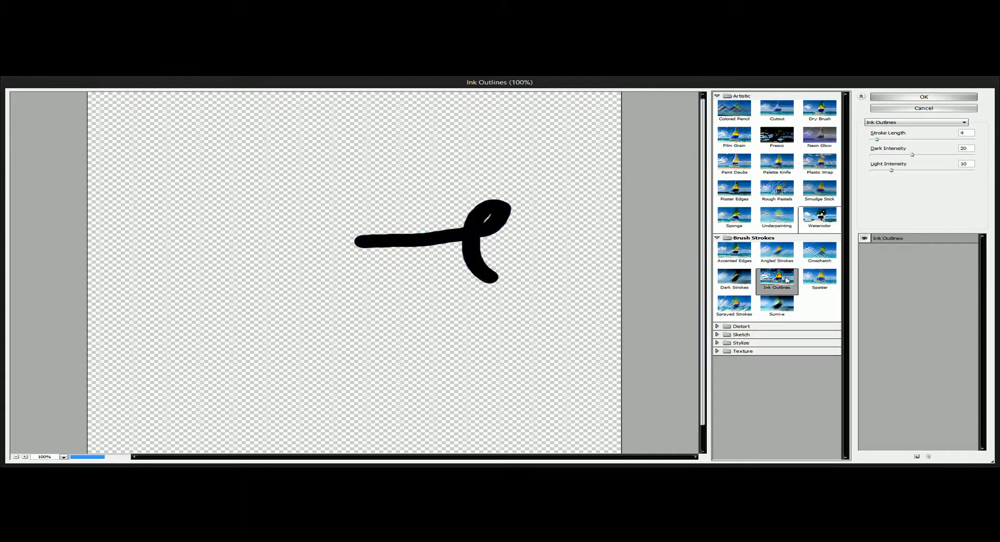
left_click(820, 279)
left_click(734, 304)
left_click(777, 307)
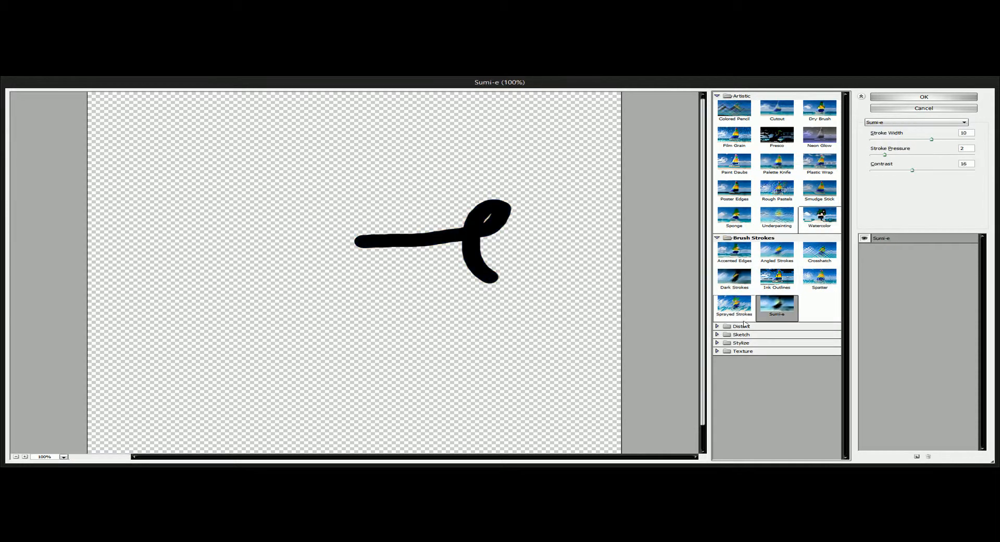
Preview the Distort filters Diffuse Glow, Glass and Ocean Ripple
left_click(727, 328)
left_click(732, 338)
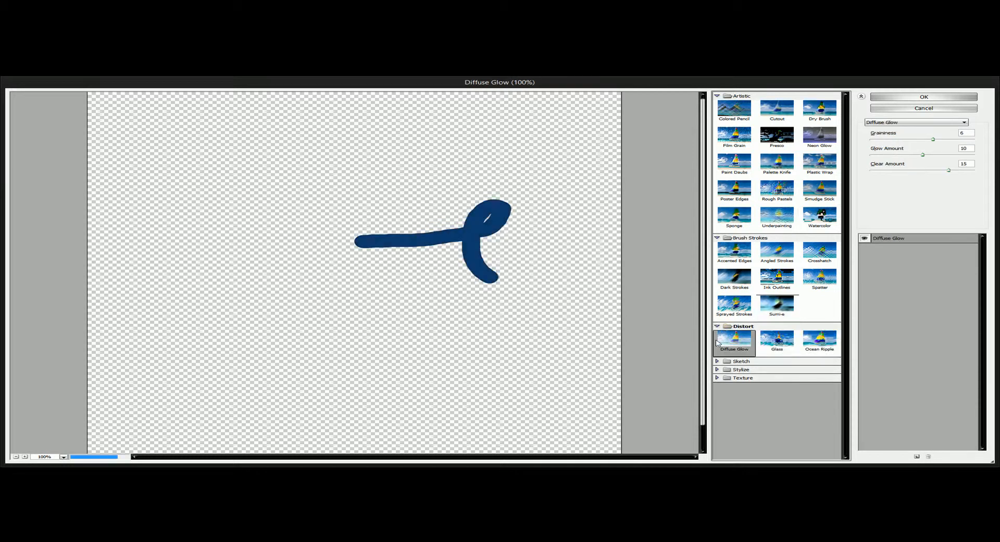
left_click(780, 337)
left_click(827, 340)
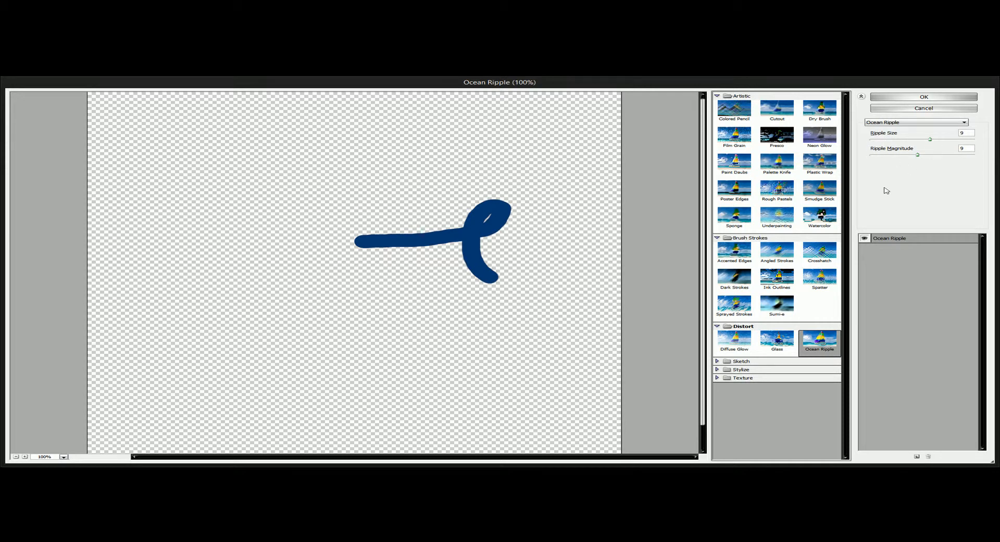
Preview the Sketch filters, from Chalk & Charcoal through Halftone Pattern and Plaster to Stamp
left_click(723, 361)
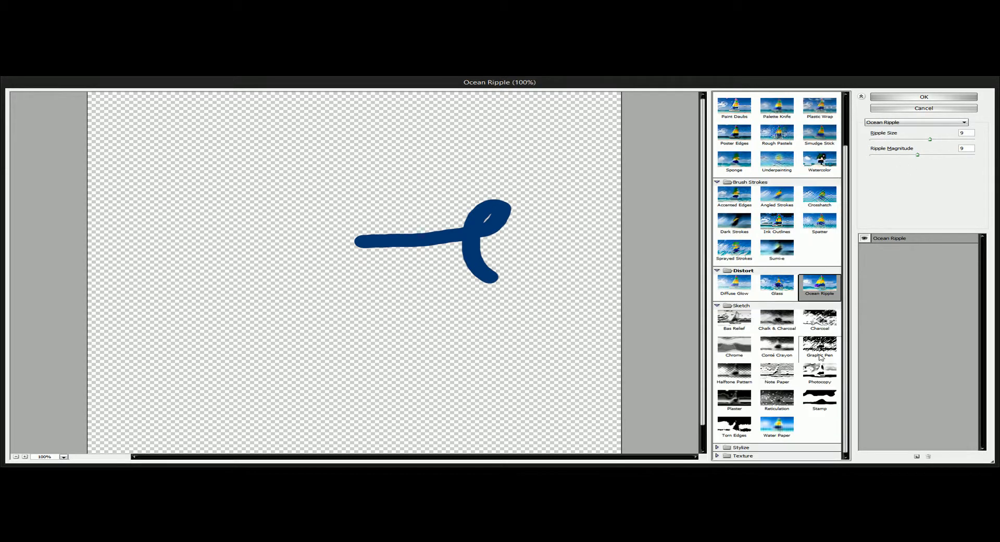
left_click(772, 322)
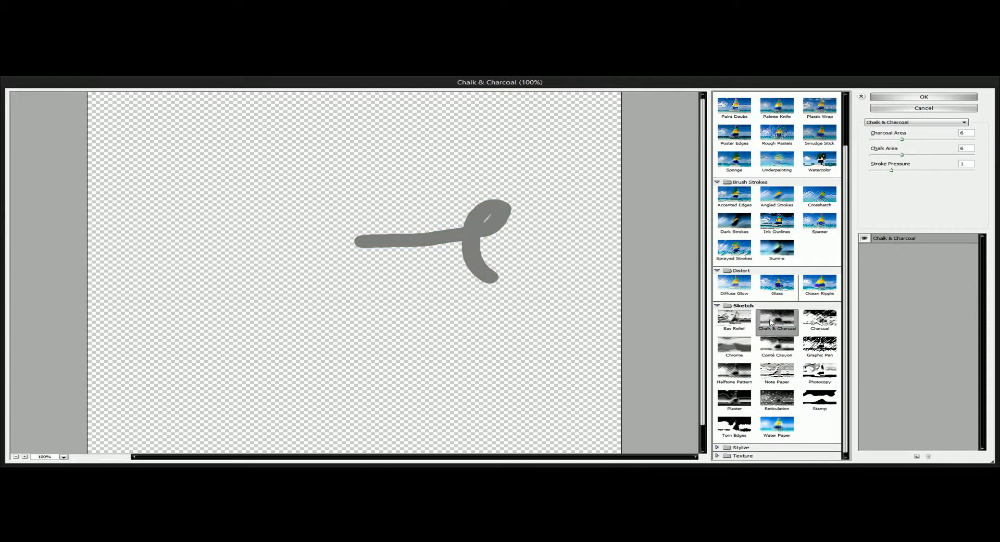
left_click(815, 324)
left_click(768, 346)
left_click(742, 348)
left_click(817, 346)
left_click(734, 372)
left_click(777, 373)
left_click(818, 373)
left_click(735, 399)
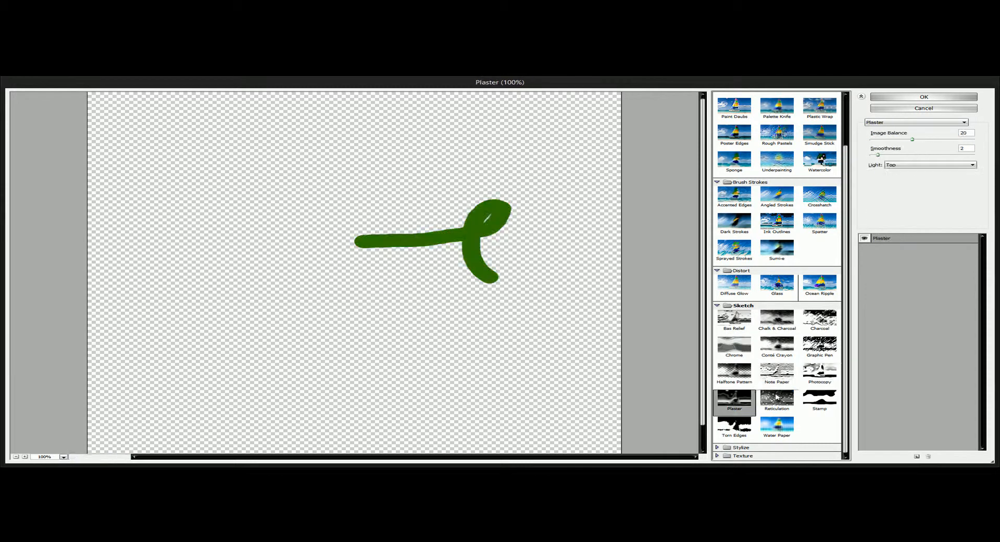
left_click(776, 397)
left_click(830, 399)
Look through the Stylize and Texture filters, previewing Grain, Mosaic Tiles, Patchwork, Stained Glass and Texturizer
left_click(716, 448)
left_click(734, 436)
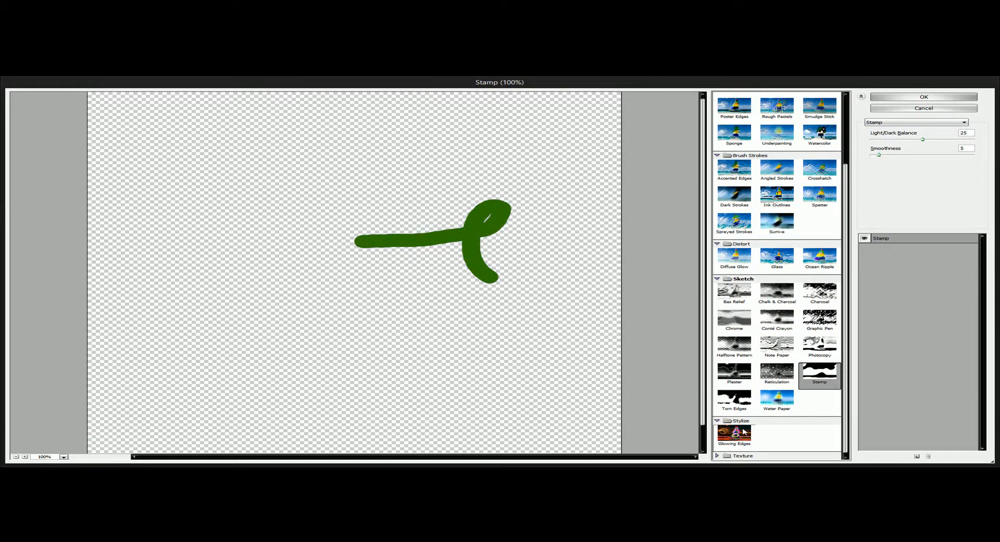
left_click(718, 456)
left_click(796, 416)
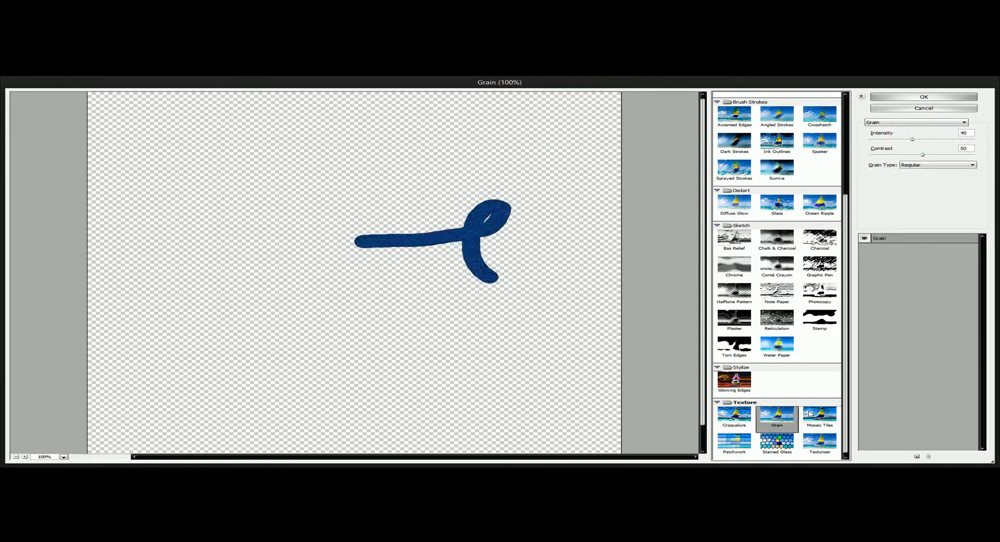
left_click(819, 415)
left_click(735, 442)
left_click(781, 444)
left_click(819, 443)
Apply the Stained Glass filter to Layer 1 with cell size 10, border thickness 4 and light intensity 3
left_click(780, 445)
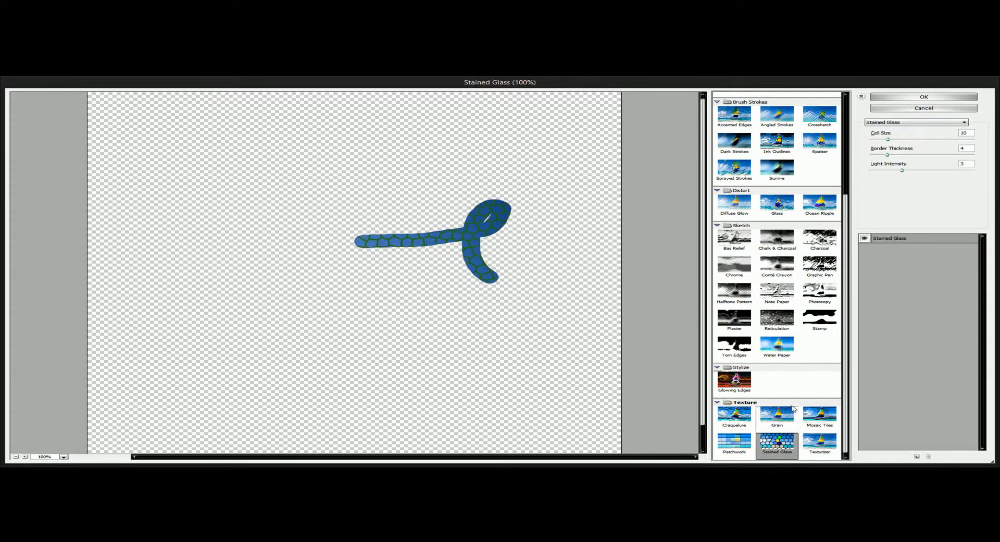
scroll(771, 339, "up", 5)
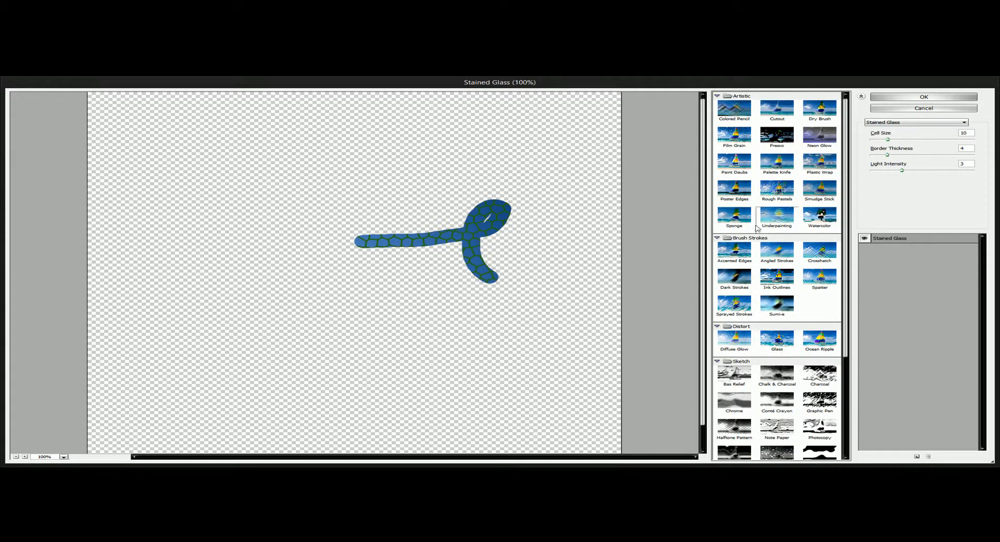
left_click(885, 97)
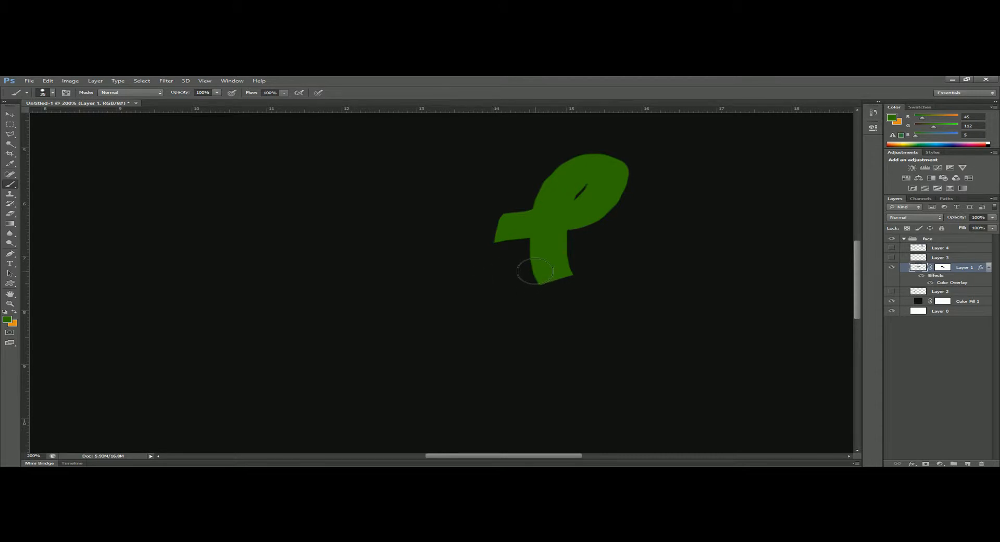
Look at the document's channels and paths, and return to the layer list
key("ctrl+minus")
key("ctrl+minus")
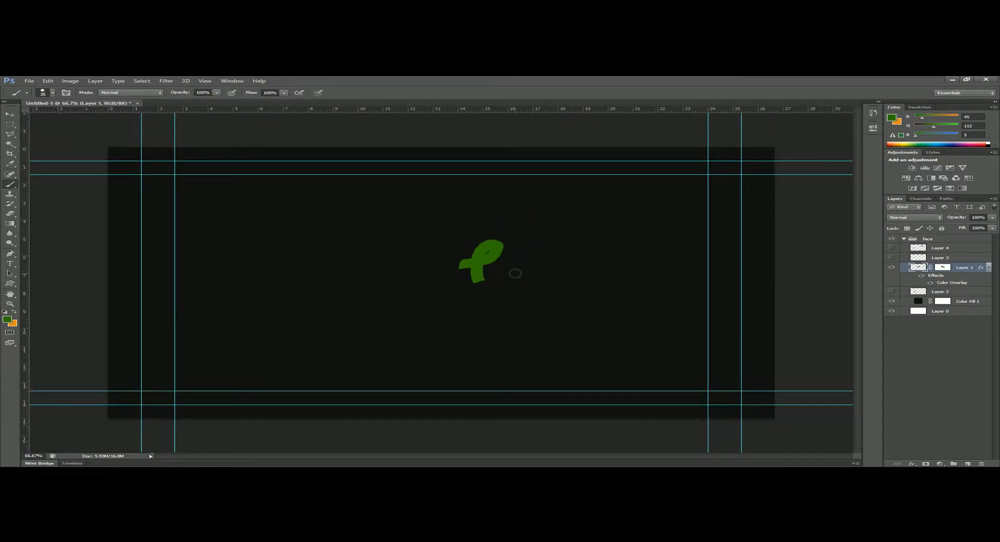
left_click(932, 198)
left_click(947, 199)
left_click(896, 198)
Hide Layer 0, and switch the Color Fill 1 layer's visibility off and back on
left_click(936, 312)
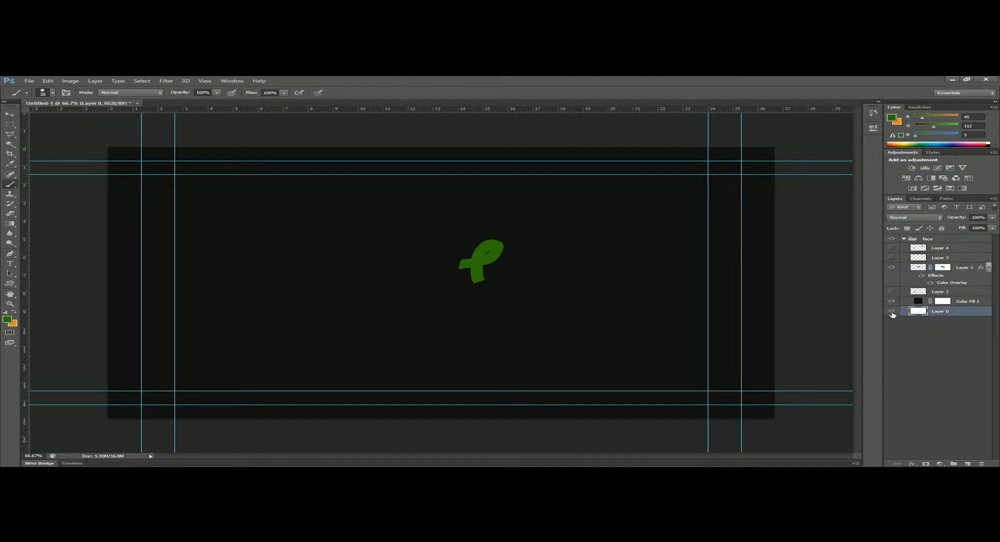
left_click(966, 302)
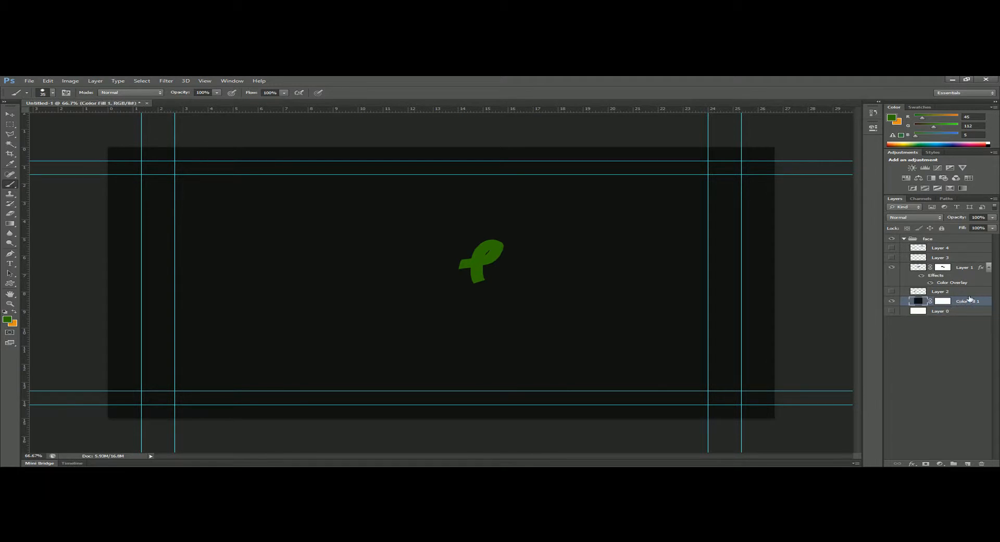
left_click(890, 301)
left_click(891, 301)
Add a new layer above Color Fill 1 and set the foreground color to white ffffff
left_click(968, 464)
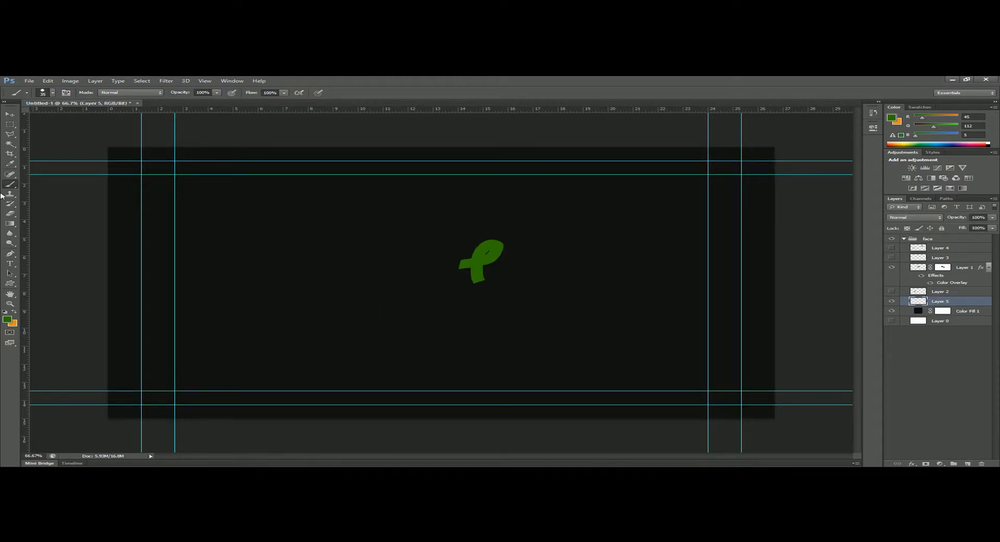
left_click(9, 319)
left_click_drag(639, 261, 566, 189)
left_click(876, 219)
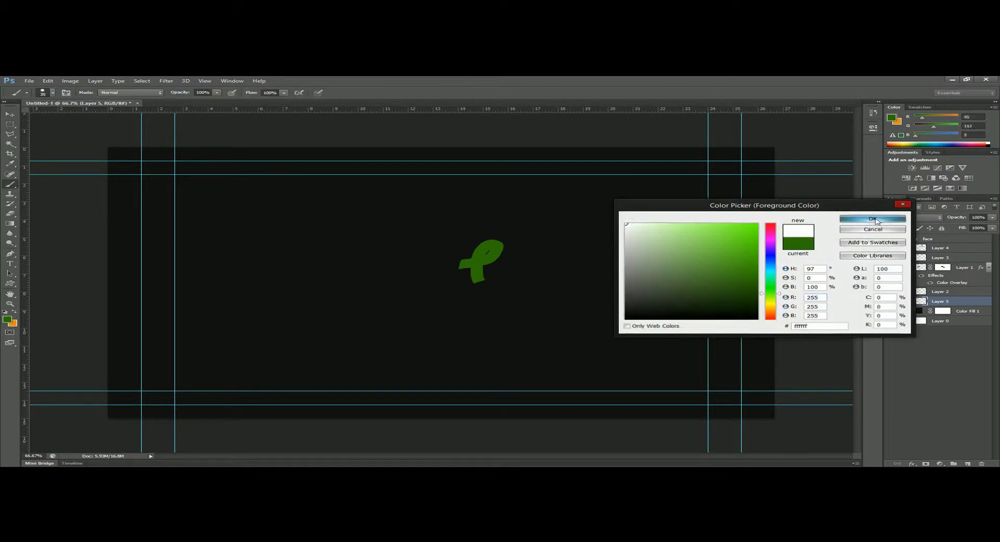
Paint thick white brush strokes across the full width of the canvas near its lower edge on Layer 5
key("b")
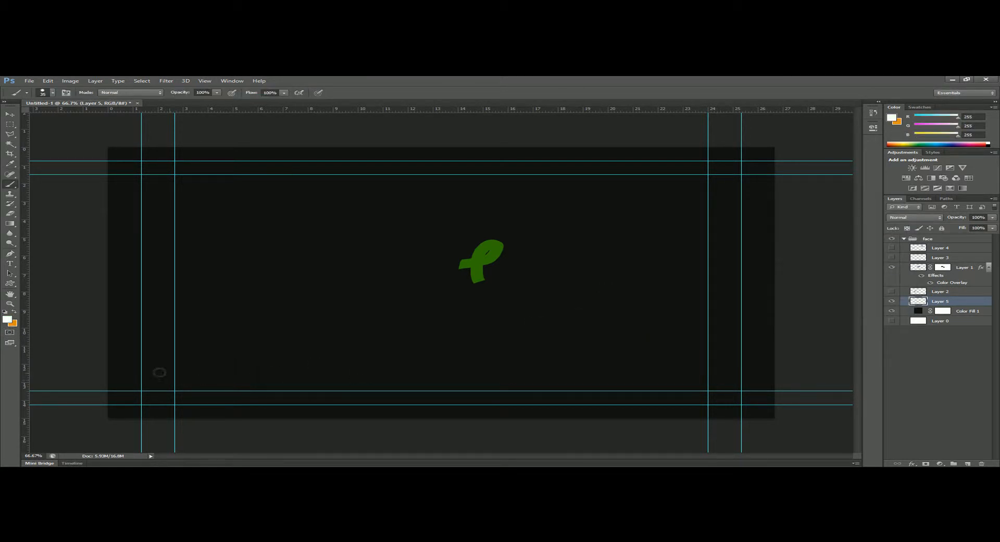
mouse_move(213, 377)
left_mouse_down()
mouse_move(280, 360)
mouse_move(552, 378)
left_mouse_up()
mouse_move(612, 383)
left_mouse_down()
mouse_move(753, 381)
mouse_move(524, 370)
mouse_move(140, 385)
mouse_move(766, 380)
mouse_move(110, 385)
mouse_move(112, 409)
mouse_move(818, 415)
left_mouse_up()
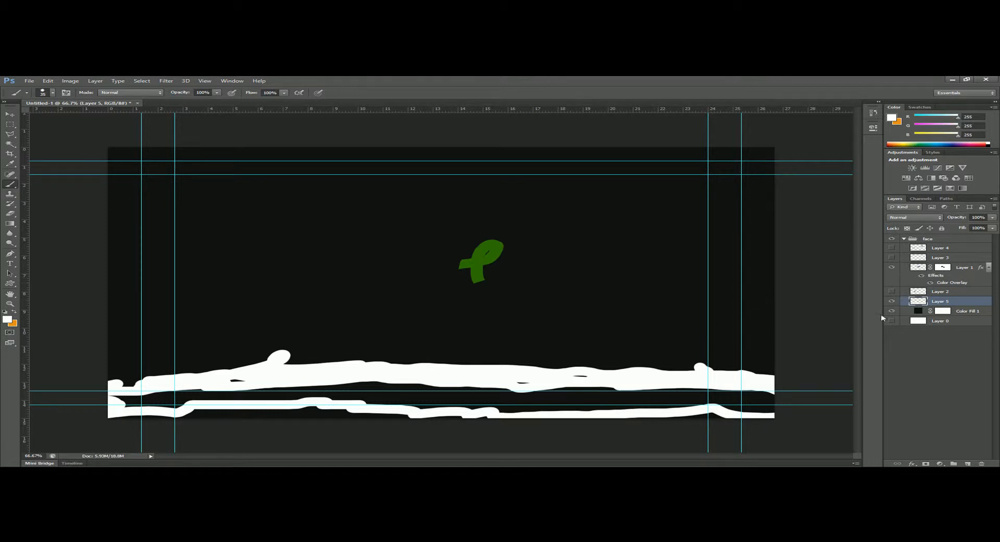
Lock all of Layer 5 and try to paint on it with the Brush tool
left_click(943, 228)
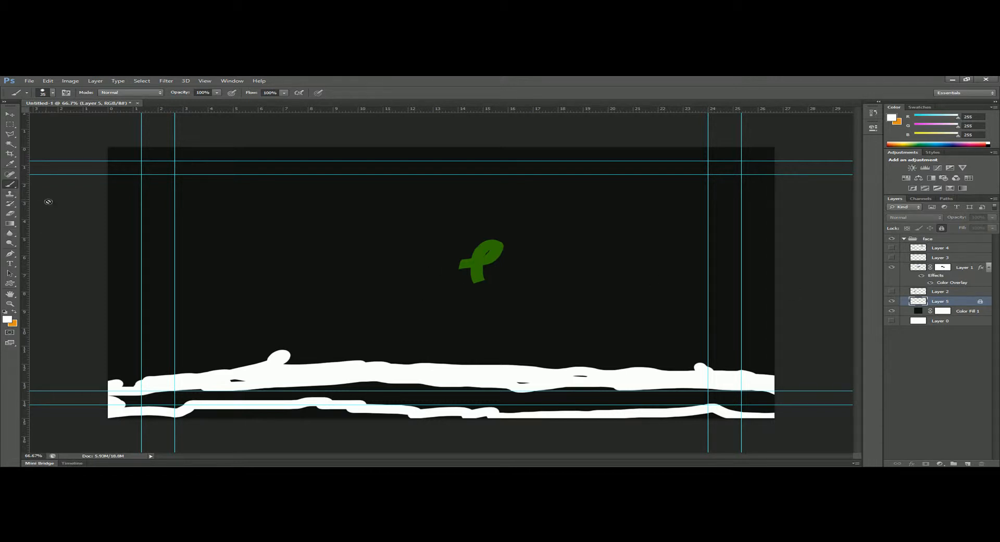
left_click(362, 310)
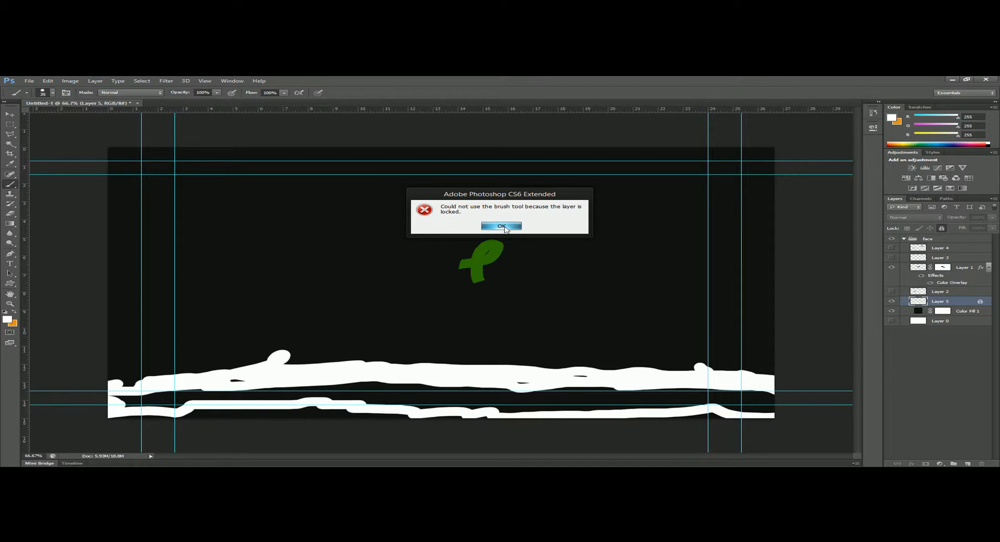
left_click(502, 226)
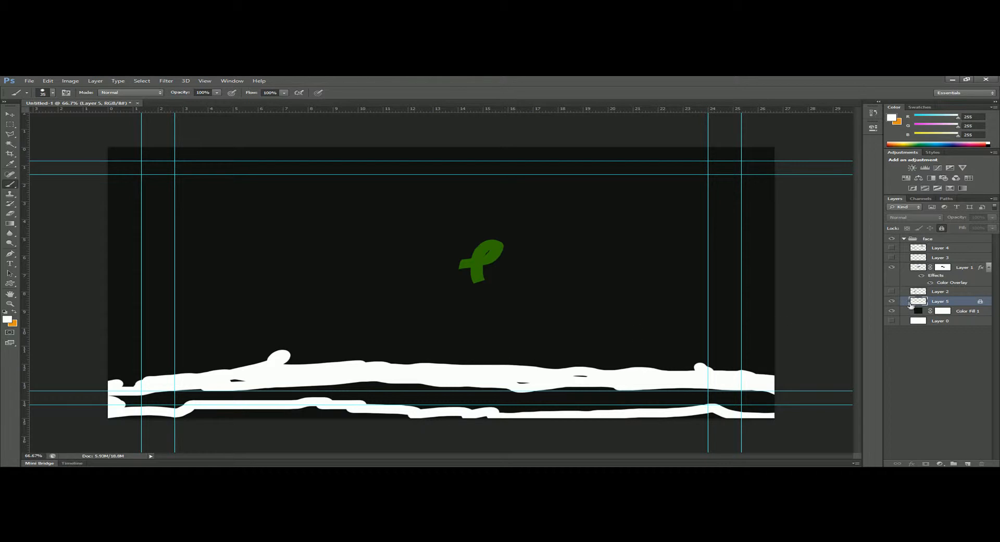
Try to paint on the hidden Layer 2, make that layer visible, and scribble white brush strokes beside the green ribbon shape
left_click(948, 292)
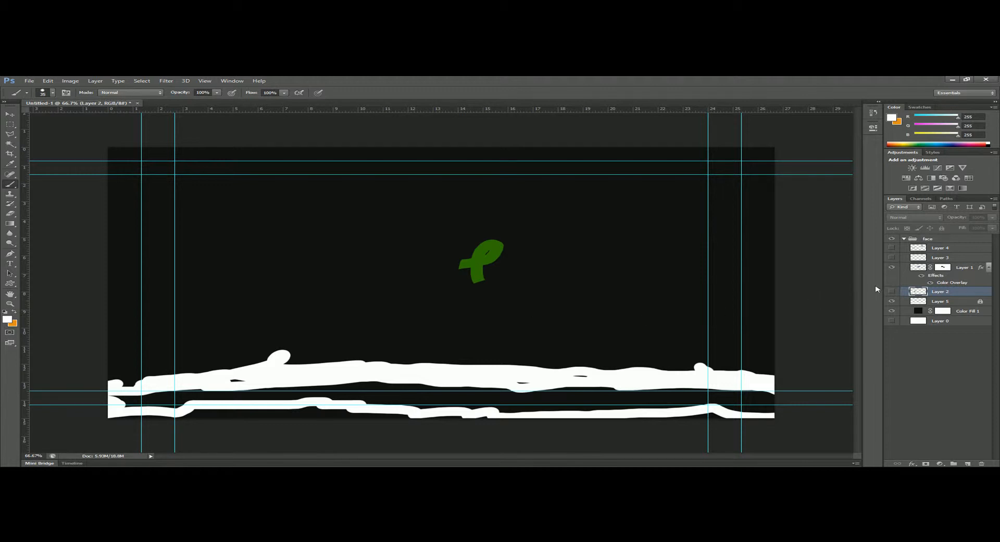
left_click(434, 300)
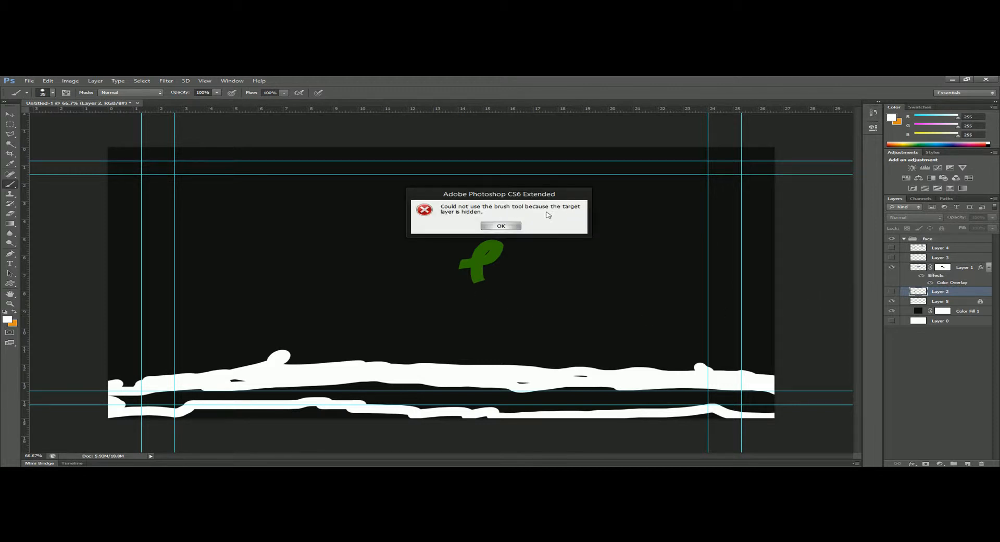
left_click(500, 226)
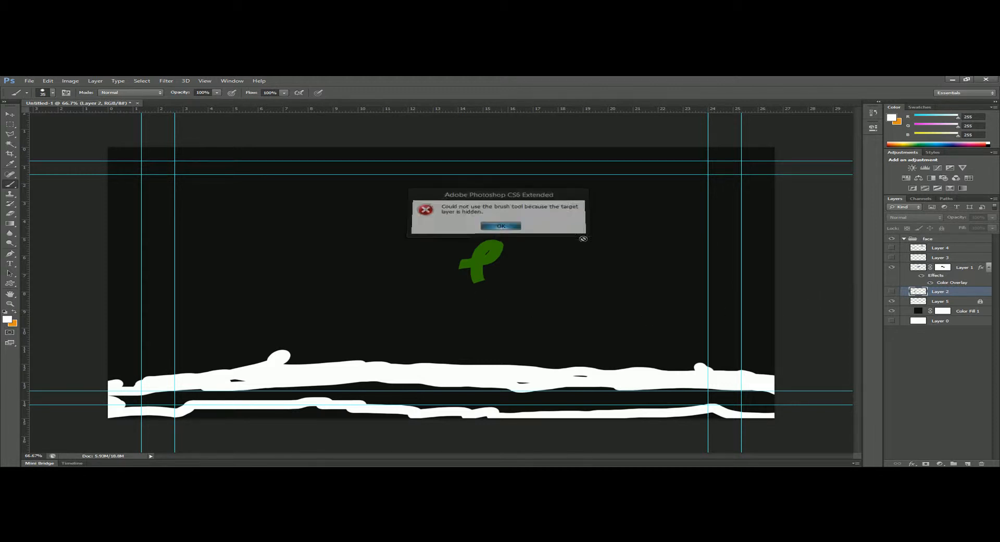
left_click(892, 291)
mouse_move(452, 327)
left_mouse_down()
mouse_move(545, 268)
mouse_move(594, 343)
mouse_move(609, 309)
mouse_move(669, 302)
mouse_move(551, 281)
mouse_move(601, 247)
mouse_move(770, 303)
left_mouse_up()
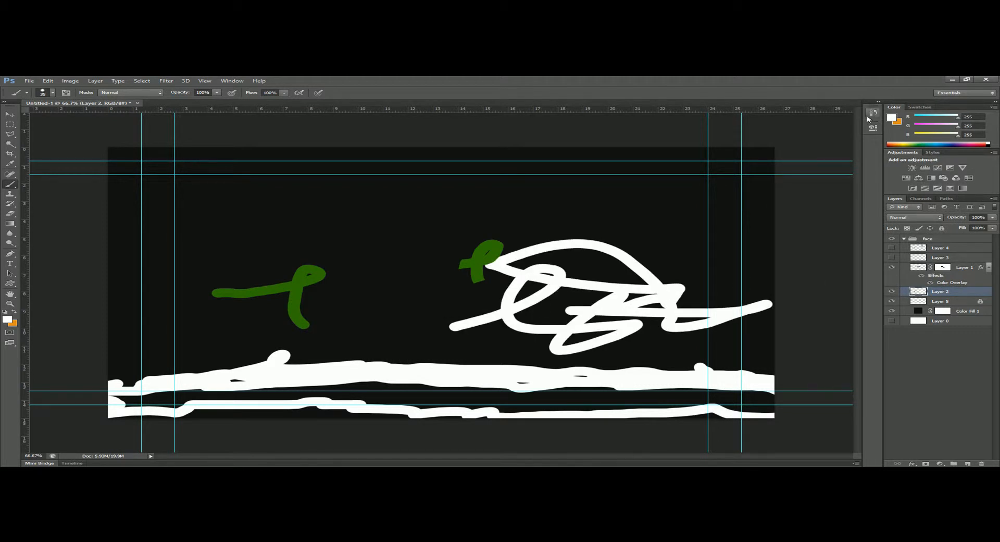
Undo the white scribble on Layer 2, and fully lock Layers 2, 3 and 4 with Layers 3 and 4 shown
key("ctrl+z")
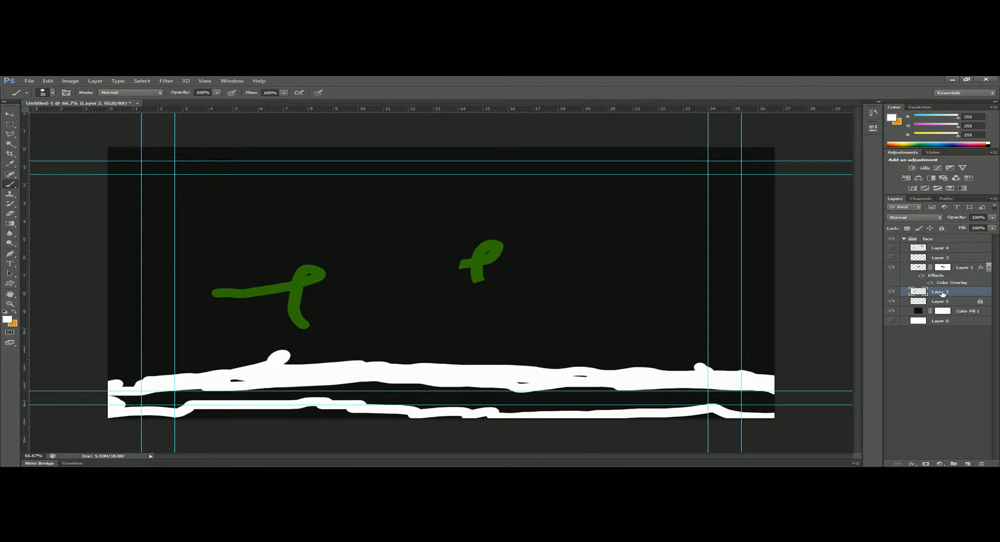
left_click(942, 228)
left_click(941, 258)
left_click(892, 257)
left_click(892, 248)
left_click(942, 229)
left_click(943, 248)
left_click(942, 228)
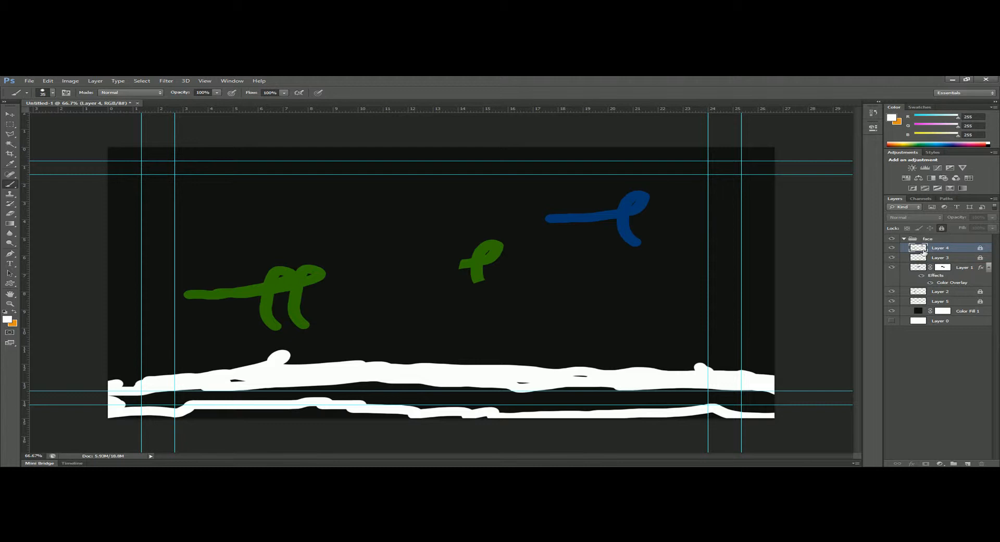
Hide Layers 4, 3, 2 and 5
left_click(892, 248)
left_click(892, 258)
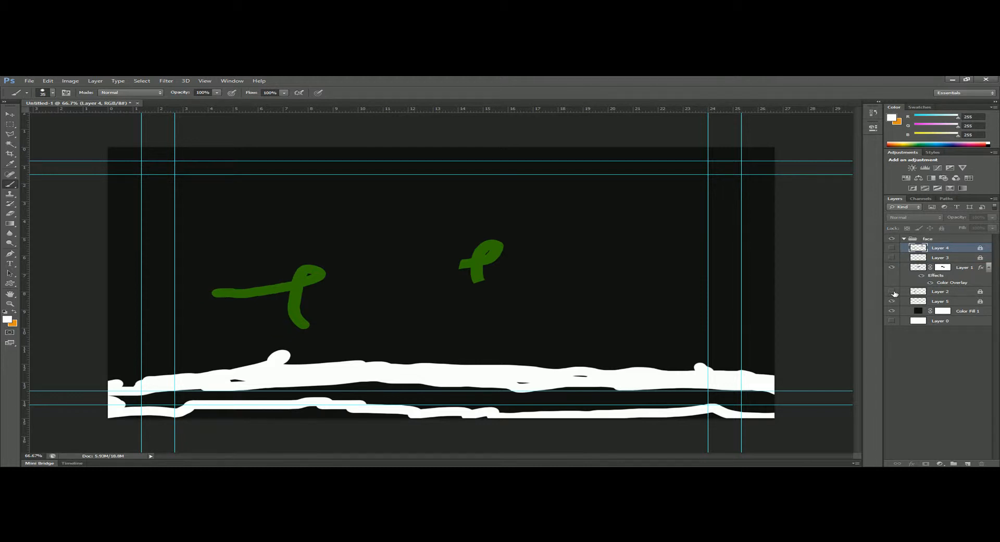
left_click(892, 292)
left_click(892, 301)
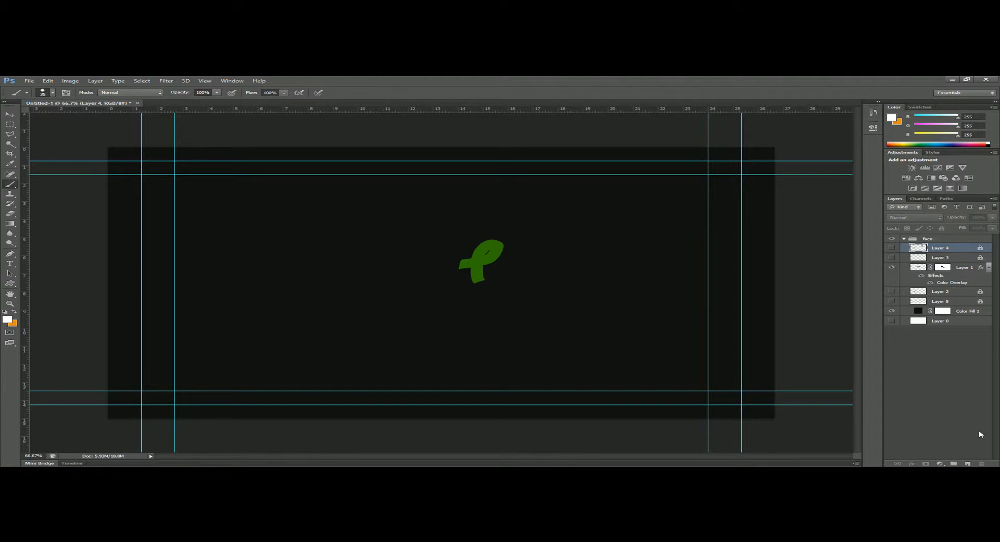
Add a new layer above Layer 4 and paint a curving trail of short, separate white brush strokes across the canvas
left_click(967, 463)
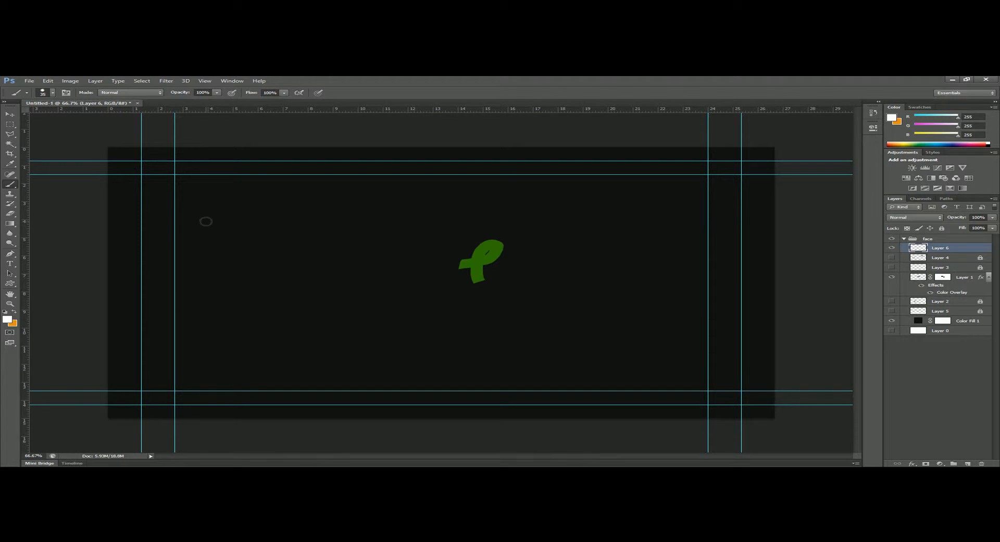
mouse_move(205, 215)
left_mouse_down()
mouse_move(251, 238)
mouse_move(291, 233)
mouse_move(327, 257)
left_mouse_up()
left_click_drag(341, 259, 409, 264)
mouse_move(424, 258)
left_mouse_down()
mouse_move(452, 258)
mouse_move(476, 294)
left_mouse_up()
left_click_drag(498, 301, 537, 309)
mouse_move(558, 304)
left_mouse_down()
mouse_move(625, 308)
mouse_move(646, 328)
left_mouse_up()
left_click_drag(637, 344, 545, 371)
left_click_drag(518, 365, 489, 360)
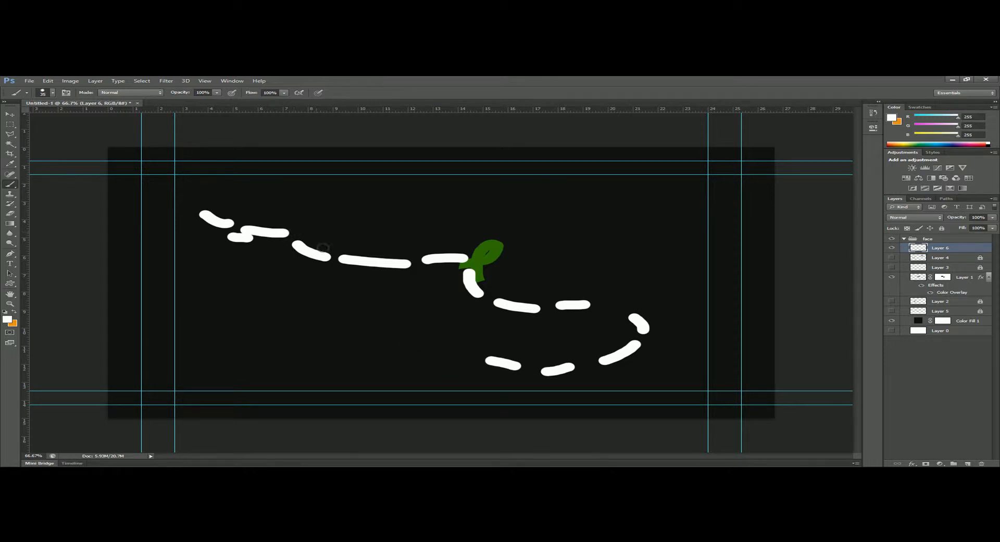
Toggle the undo of the last brush stroke, and step backward through the last three strokes on Layer 6
key("ctrl+z")
key("ctrl+z")
left_click(50, 81)
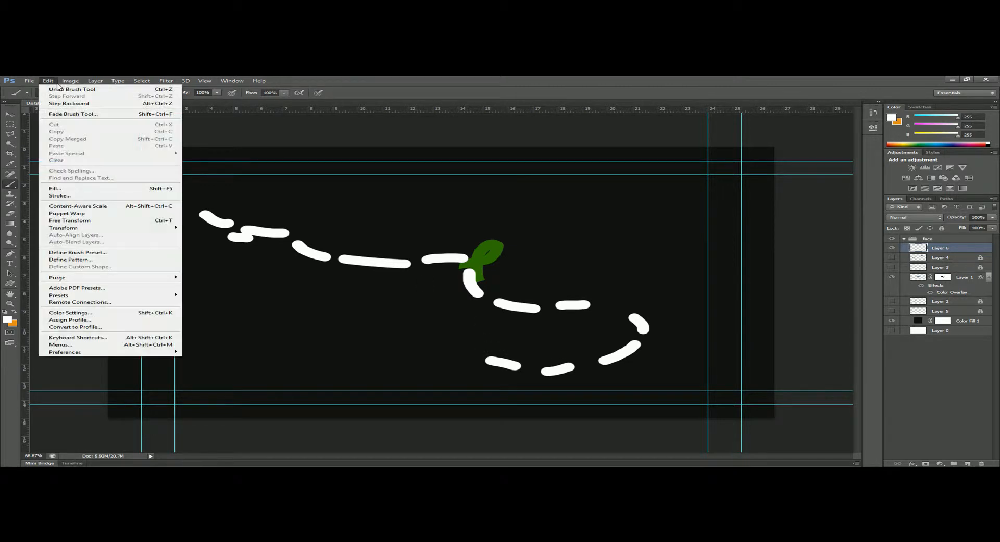
left_click(75, 104)
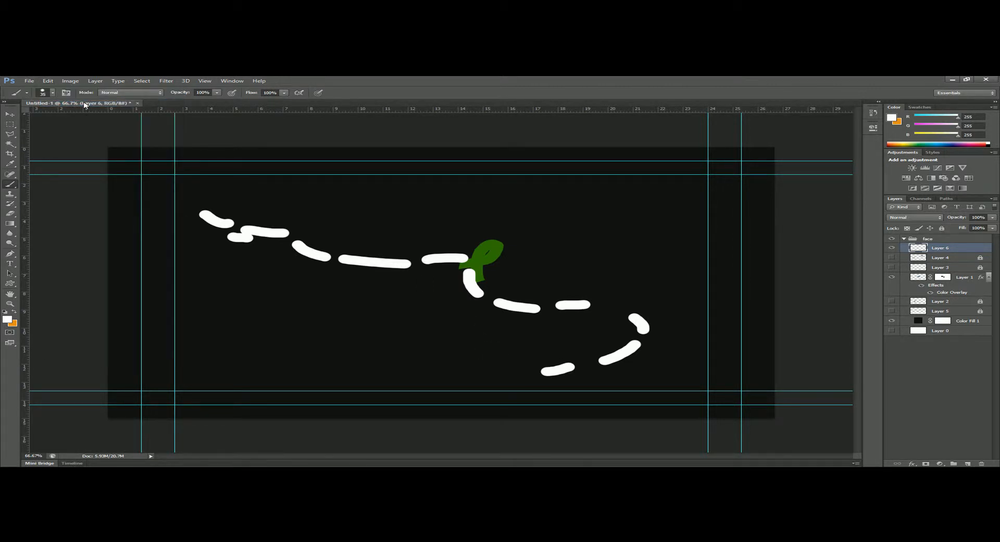
left_click(48, 82)
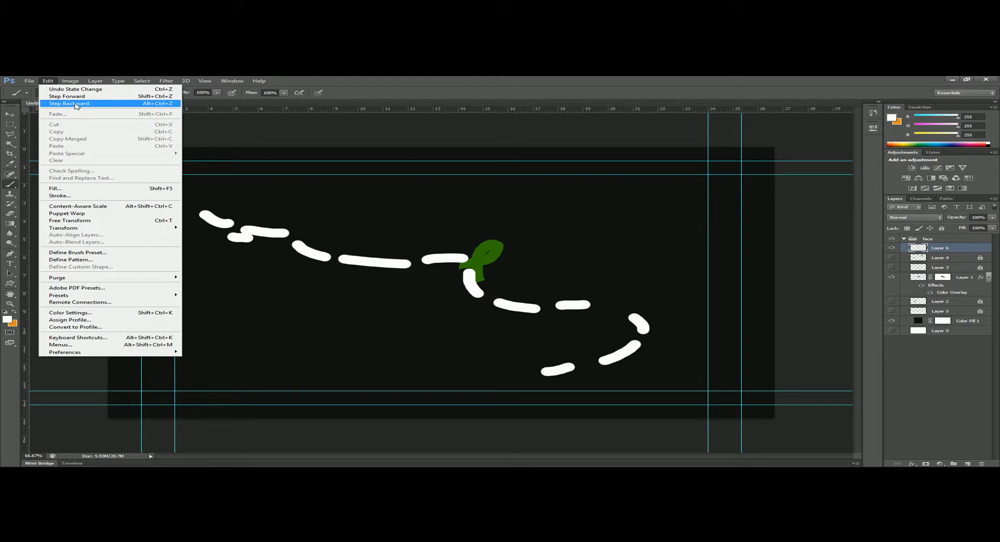
left_click(76, 104)
left_click(50, 81)
left_click(78, 104)
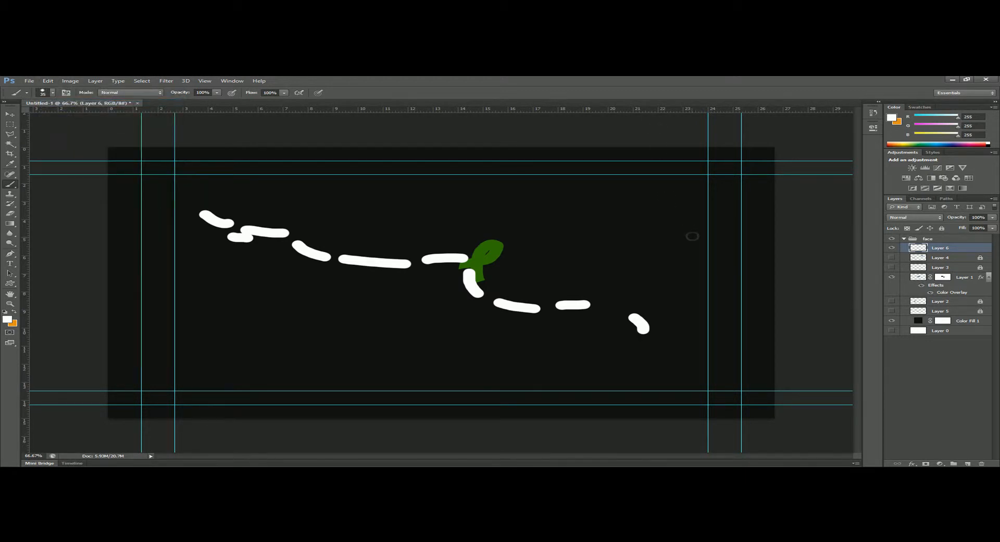
Open the document's History, hide and show it again, and restore the state of the latest brush stroke
left_click(873, 116)
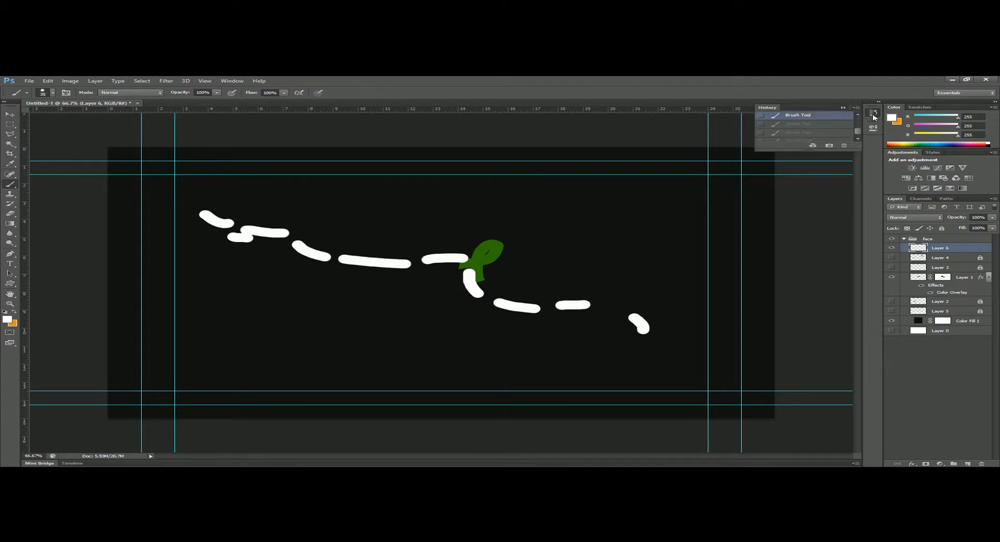
left_click(230, 81)
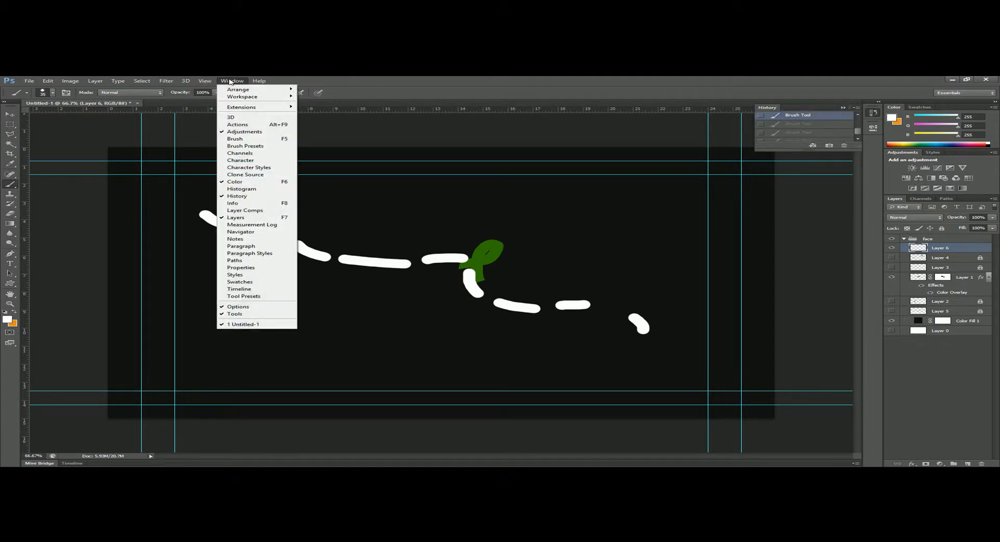
left_click(249, 197)
left_click(231, 80)
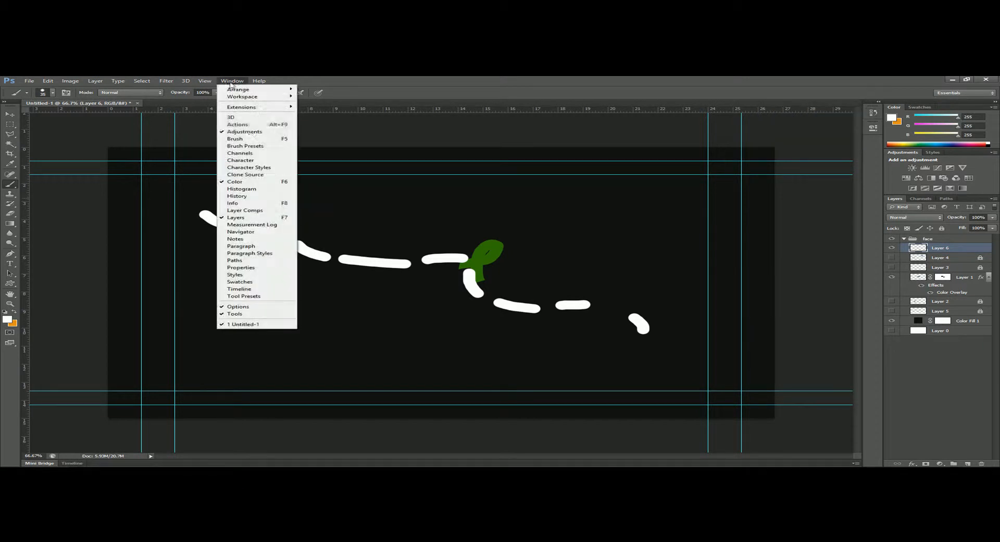
left_click(254, 198)
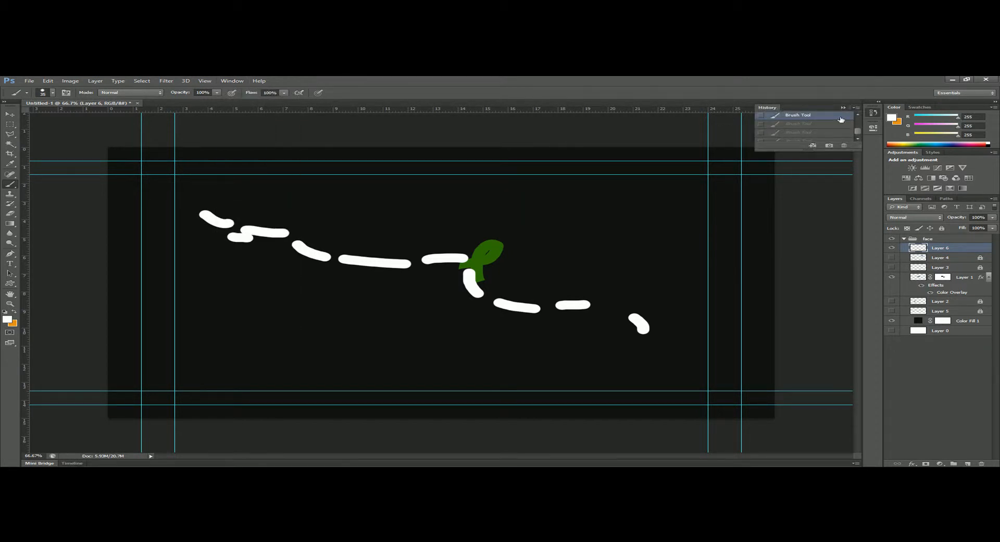
scroll(855, 137, "down", 1)
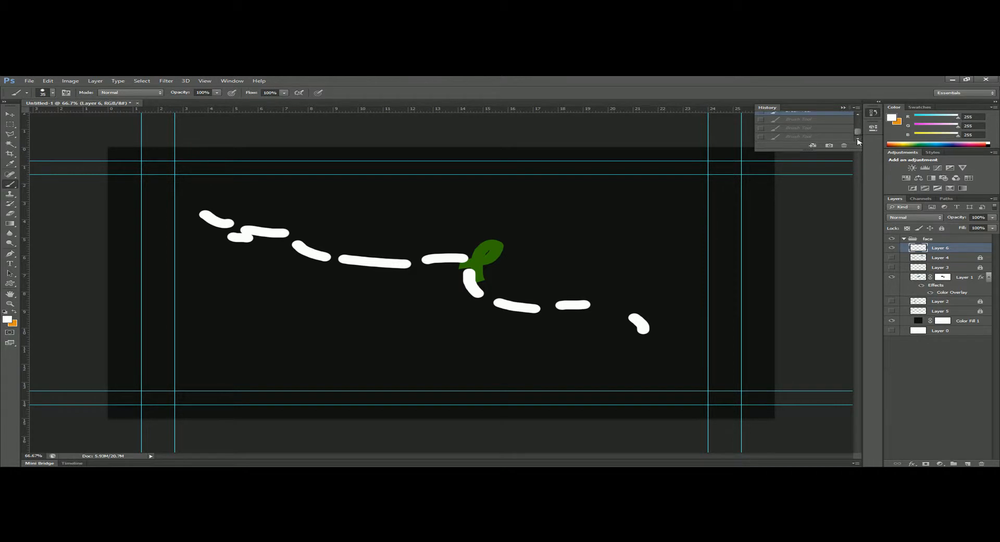
left_click(800, 138)
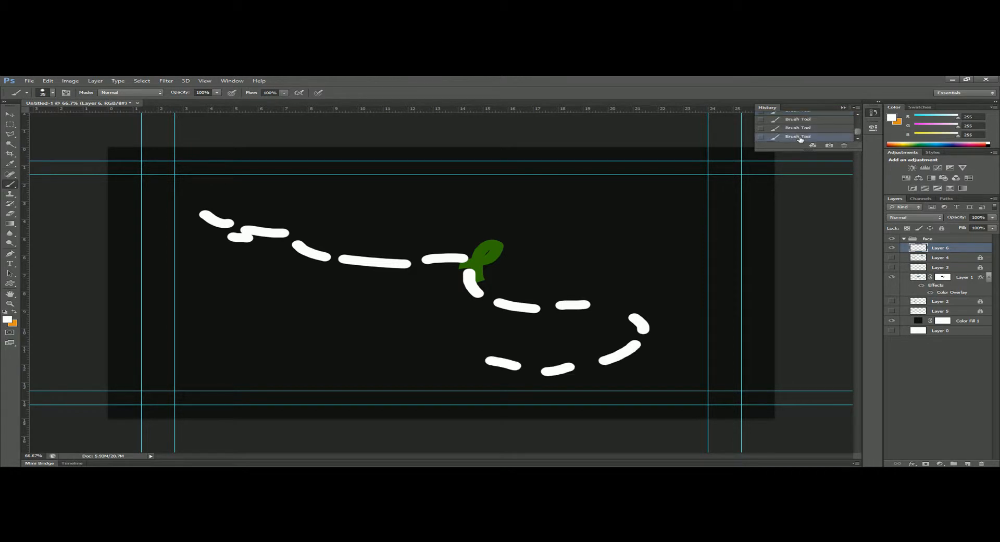
Step back through the History states one by one to the first brush stroke on Layer 6, and collapse the History
left_click(806, 128)
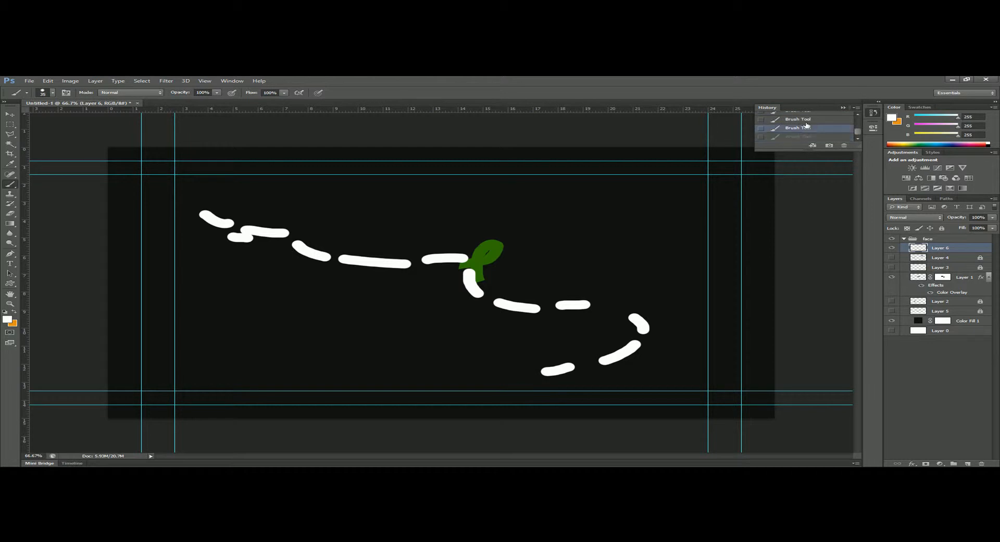
left_click(807, 121)
scroll(807, 123, "up", 1)
left_click(807, 126)
left_click(807, 122)
scroll(808, 123, "up", 1)
left_click(807, 123)
scroll(809, 120, "up", 1)
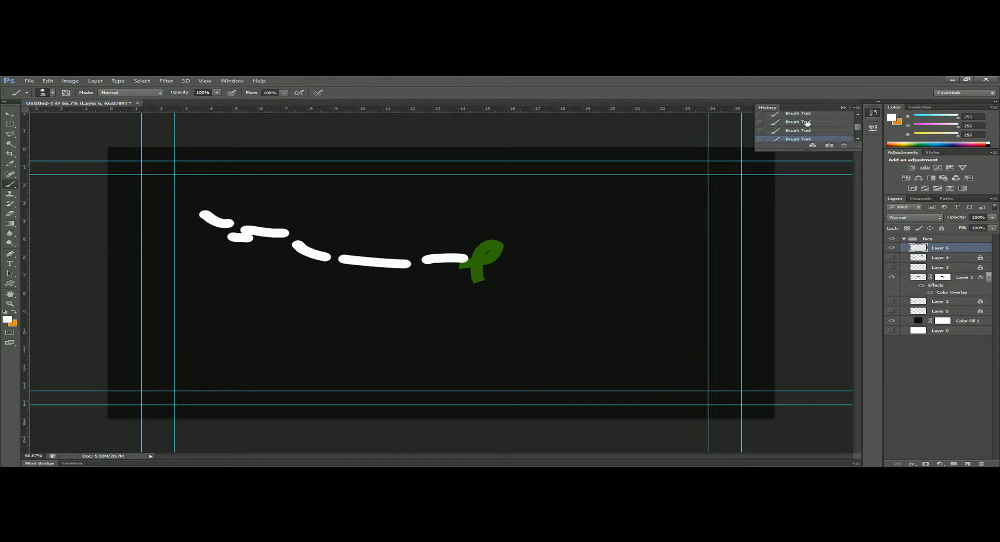
left_click(807, 123)
scroll(807, 123, "up", 1)
left_click(807, 123)
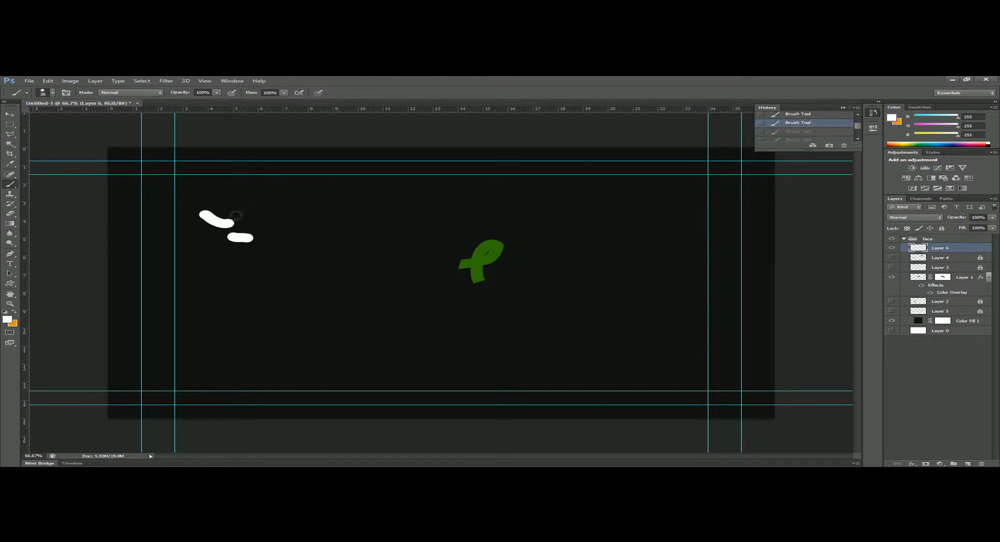
scroll(837, 129, "up", 1)
scroll(828, 131, "up", 1)
left_click(809, 132)
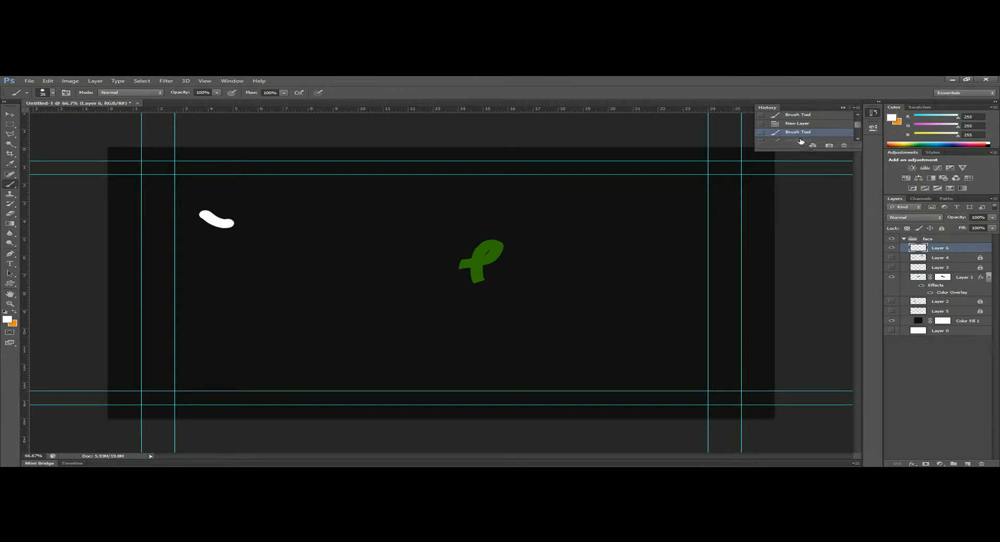
left_click_drag(855, 122, 856, 134)
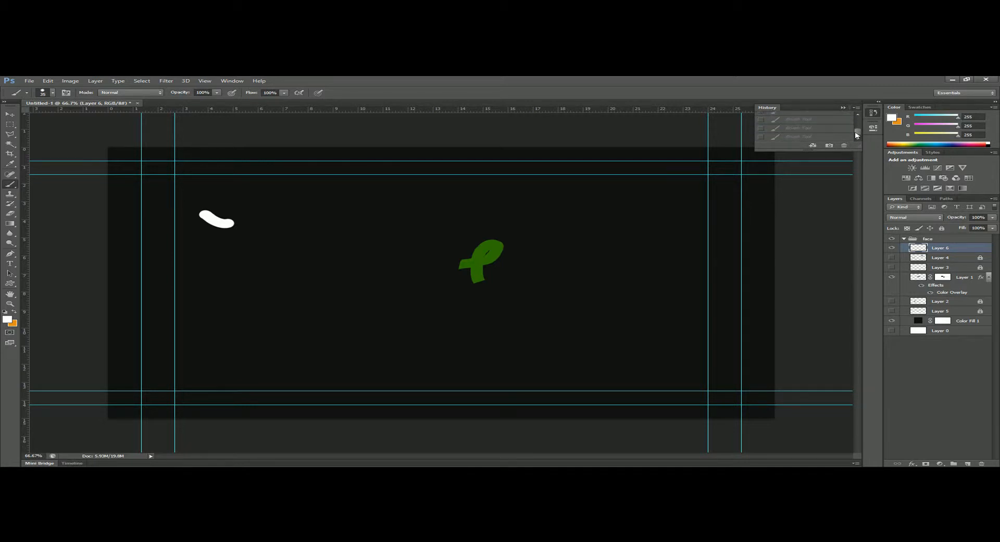
left_click(844, 107)
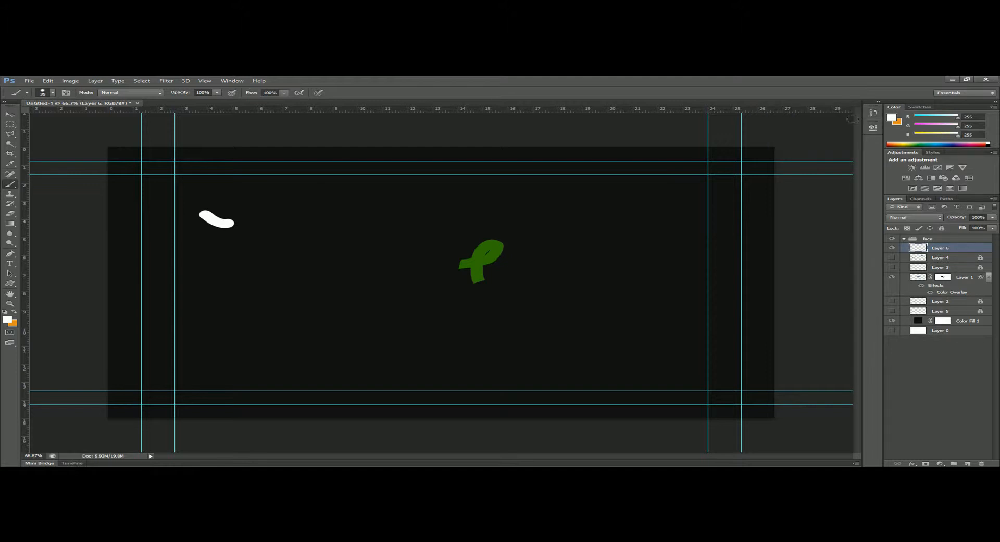